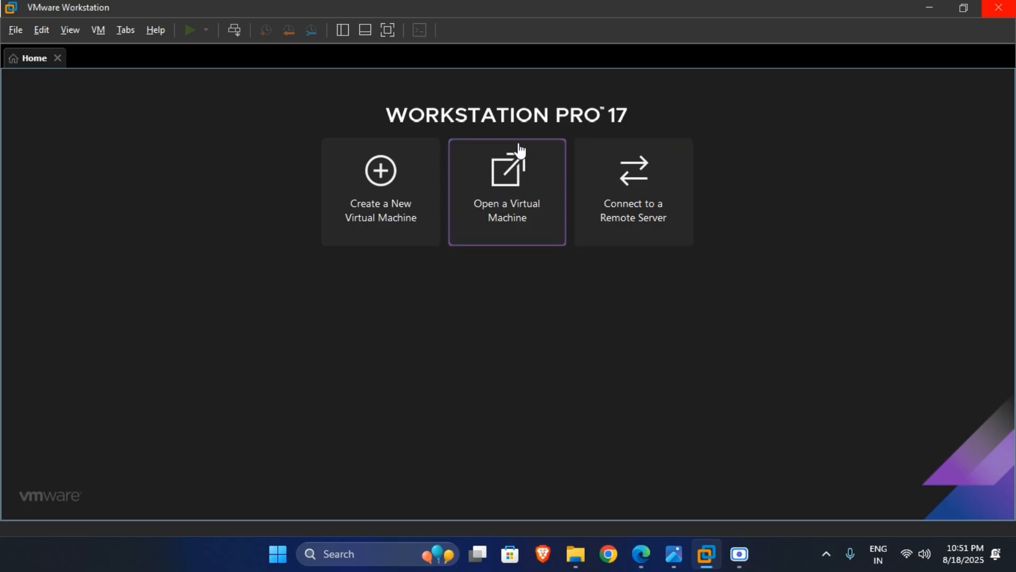
Step: Open new server.vmx from F:\new server and power the virtual machine on
{"action": "left_click", "coordinate": [511, 199]}
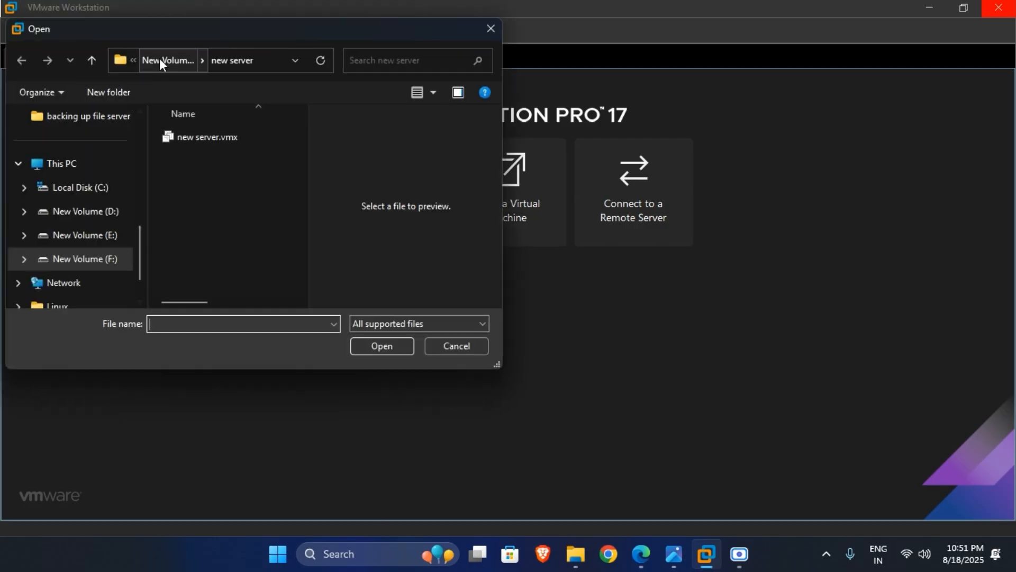
{"action": "left_click", "coordinate": [161, 61]}
{"action": "double_click", "coordinate": [236, 245]}
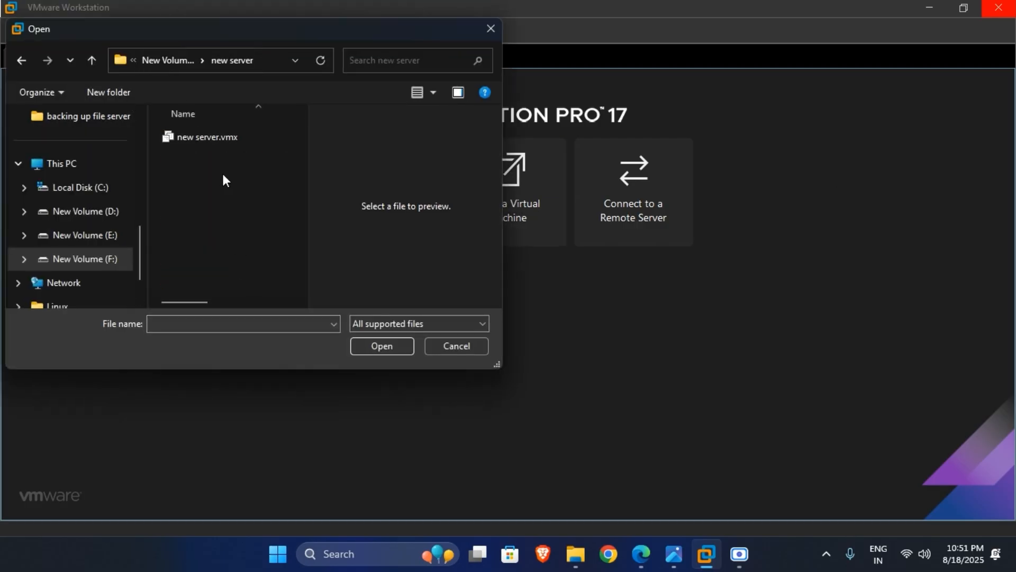
{"action": "left_click", "coordinate": [219, 138]}
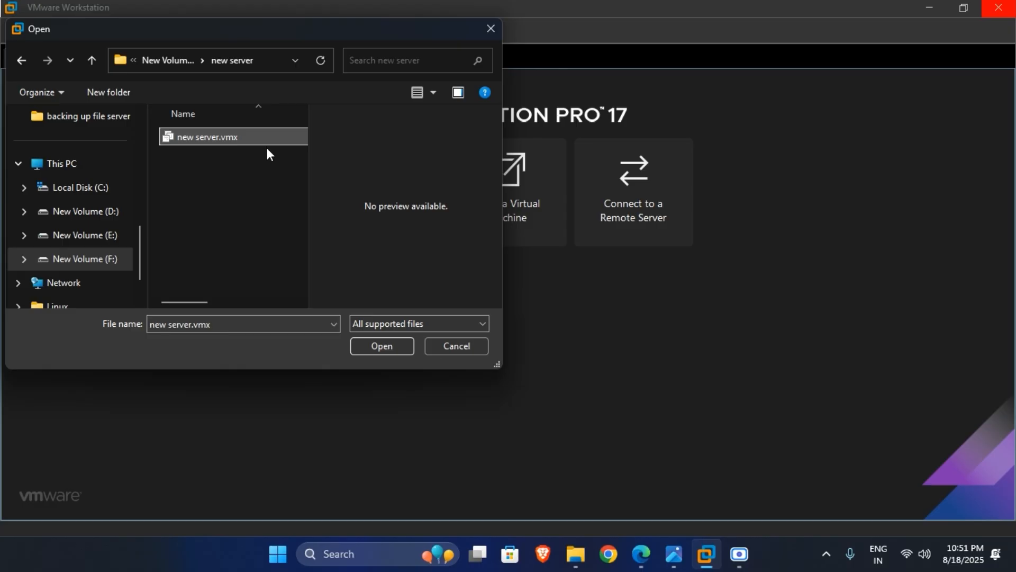
{"action": "left_click", "coordinate": [386, 347]}
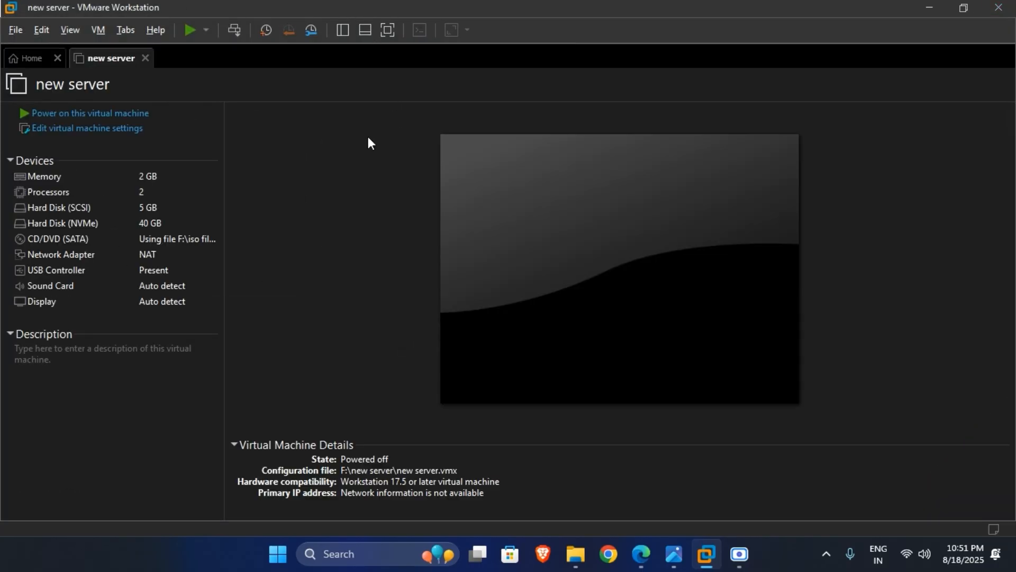
{"action": "left_click", "coordinate": [120, 121]}
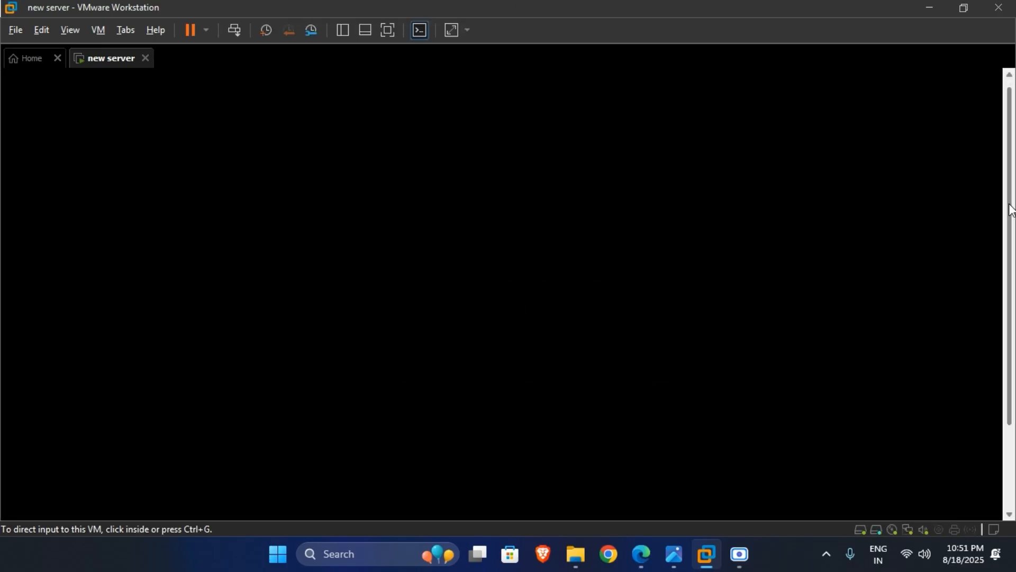
Step: Switch the booting VM to full screen and sign in as Administrator with the account password
{"action": "left_click", "coordinate": [387, 30]}
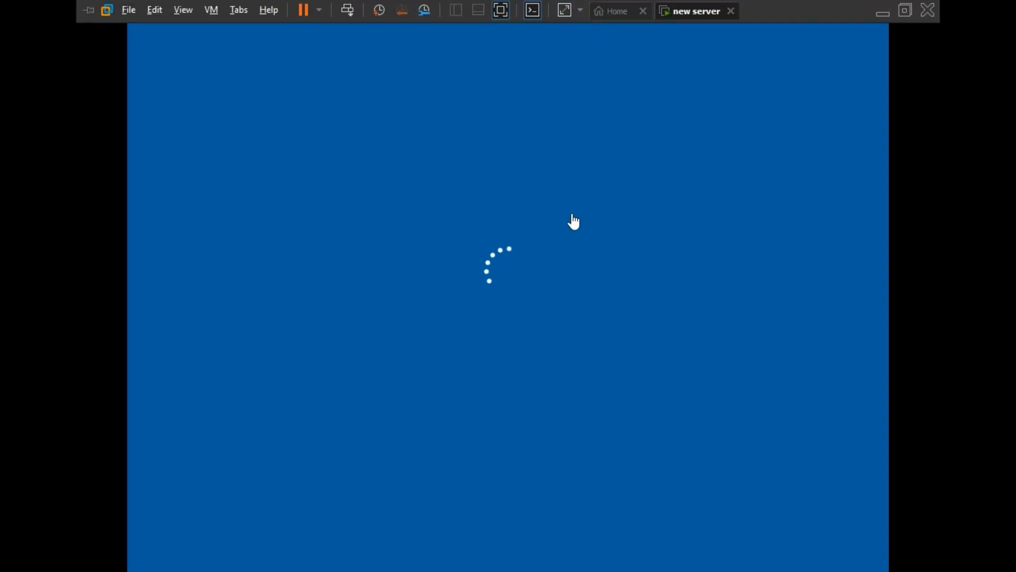
{"action": "key", "text": "ctrl+alt+Delete"}
{"action": "left_click", "coordinate": [549, 250]}
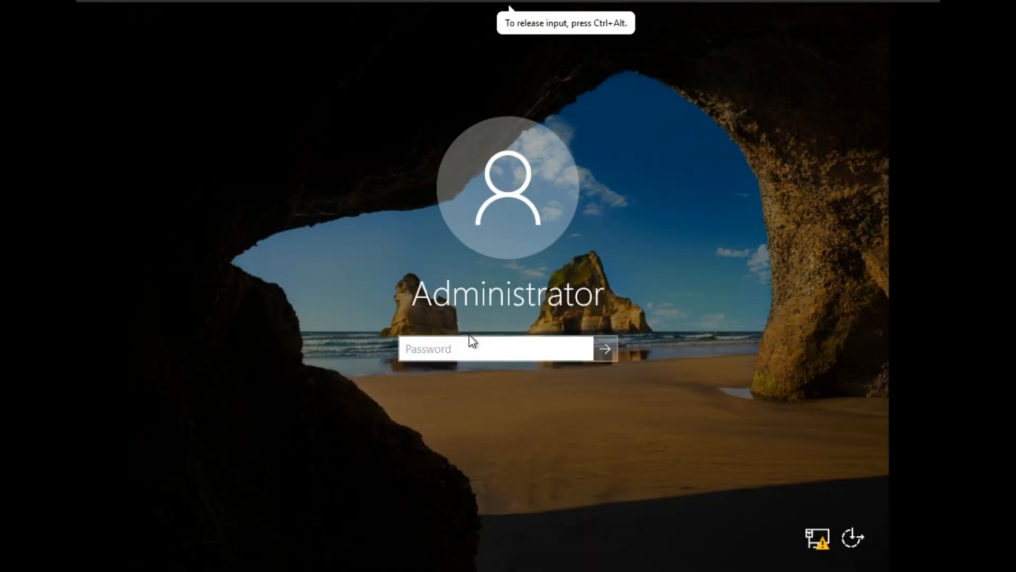
{"action": "type", "text": "•••••"}
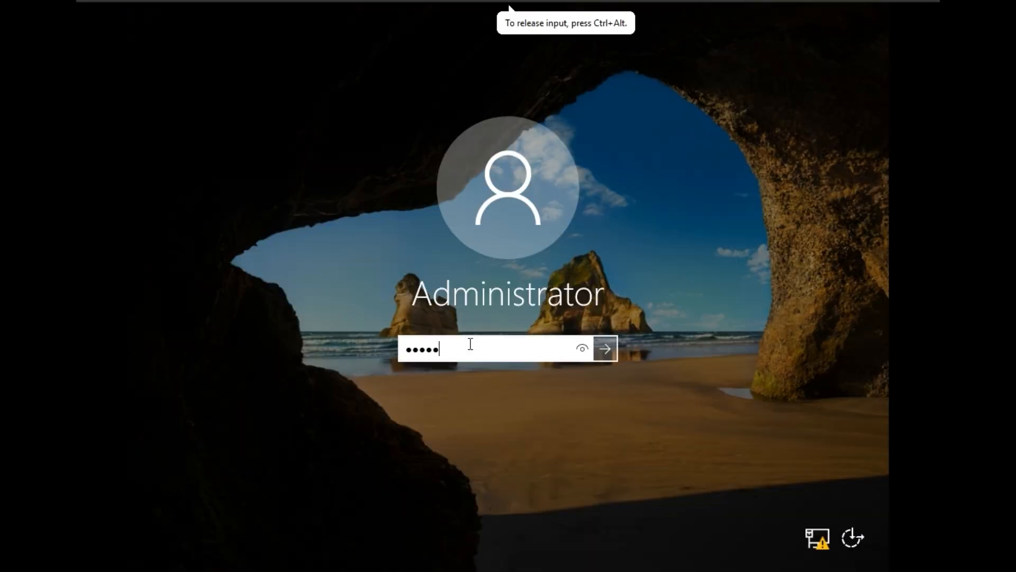
{"action": "type", "text": "••••"}
{"action": "left_click", "coordinate": [604, 350]}
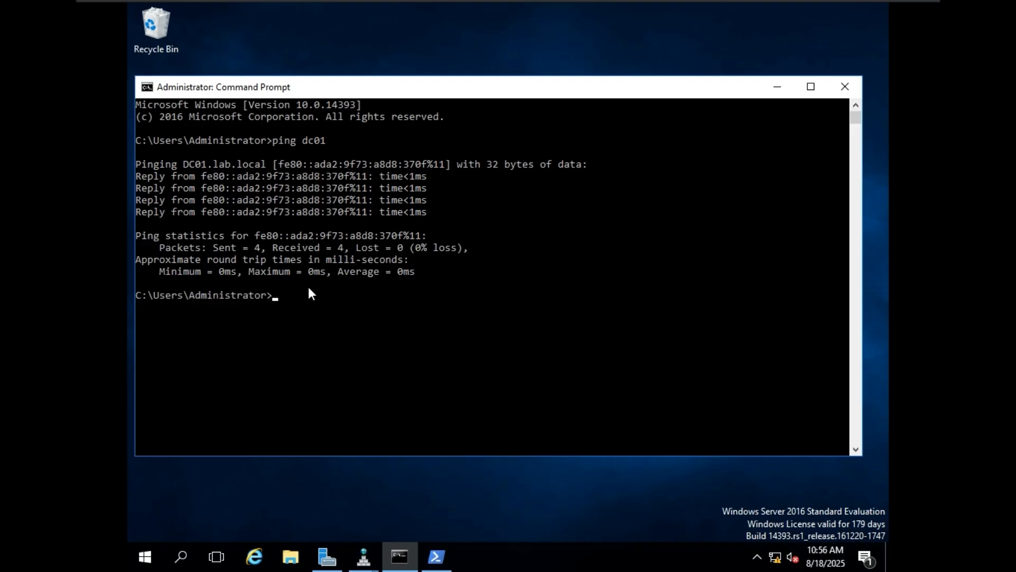
Step: Run ipconfig and highlight the IPv4 address, subnet mask and gateway 192.168.40.2 lines
{"action": "type", "text": "co"}
{"action": "key", "text": "BackSpace"}
{"action": "key", "text": "BackSpace"}
{"action": "key", "text": "BackSpace"}
{"action": "type", "text": "ipconfig"}
{"action": "key", "text": "Return"}
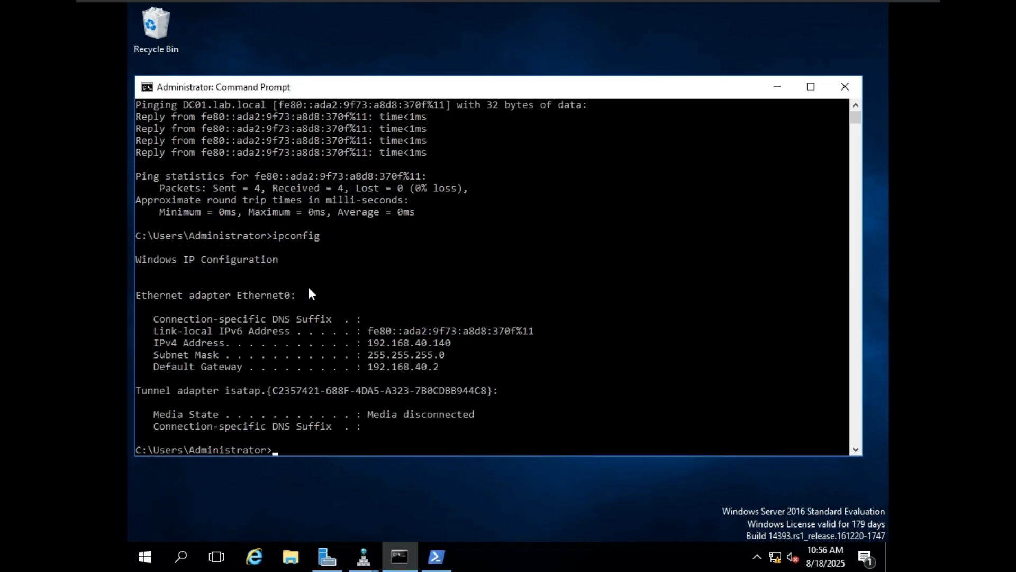
{"action": "scroll", "coordinate": [318, 291], "scroll_direction": "down", "scroll_amount": 3}
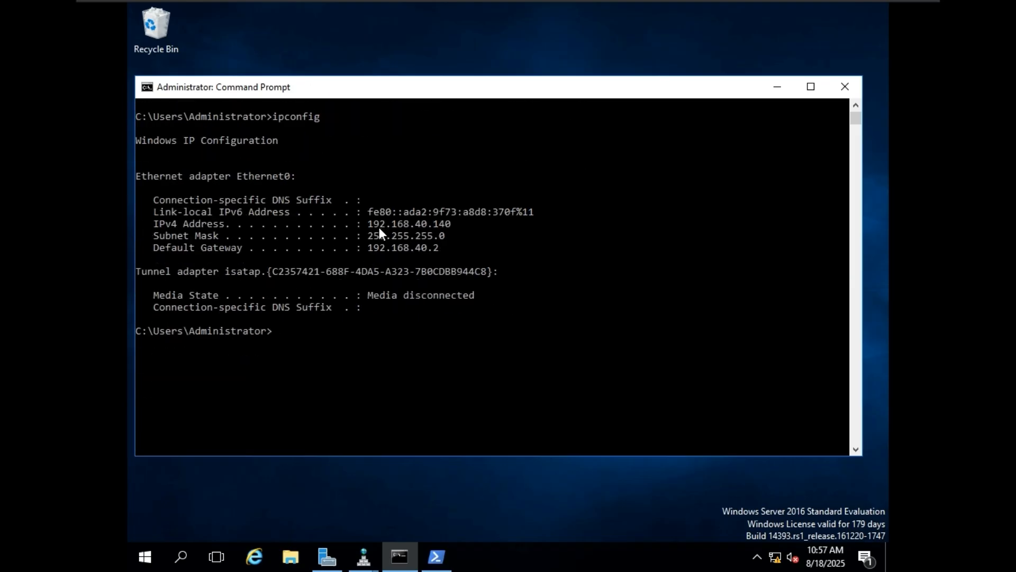
{"action": "mouse_move", "coordinate": [369, 224]}
{"action": "left_mouse_down"}
{"action": "mouse_move", "coordinate": [451, 223]}
{"action": "mouse_move", "coordinate": [399, 243]}
{"action": "mouse_move", "coordinate": [365, 225]}
{"action": "left_mouse_up"}
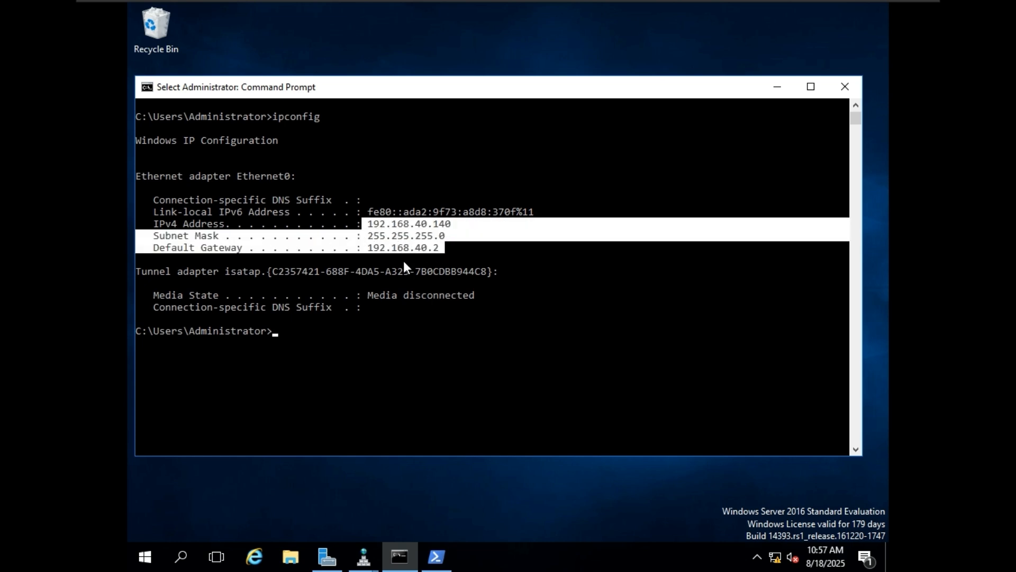
{"action": "left_click", "coordinate": [339, 342]}
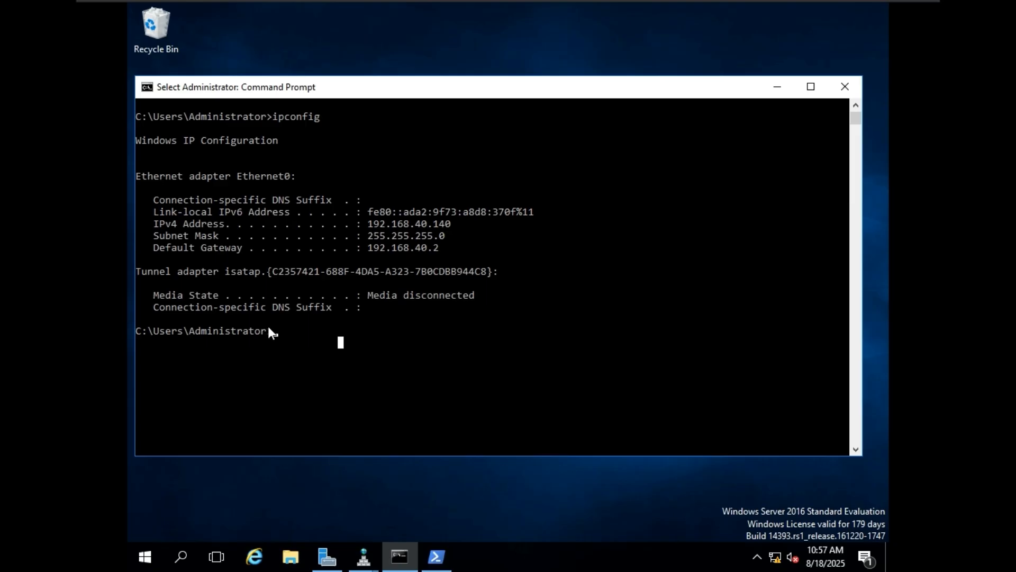
Step: Run ipconfig /all to review full details including DNS 127.0.0.1, then enter ncpa.cpl
{"action": "type", "text": "ipcon"}
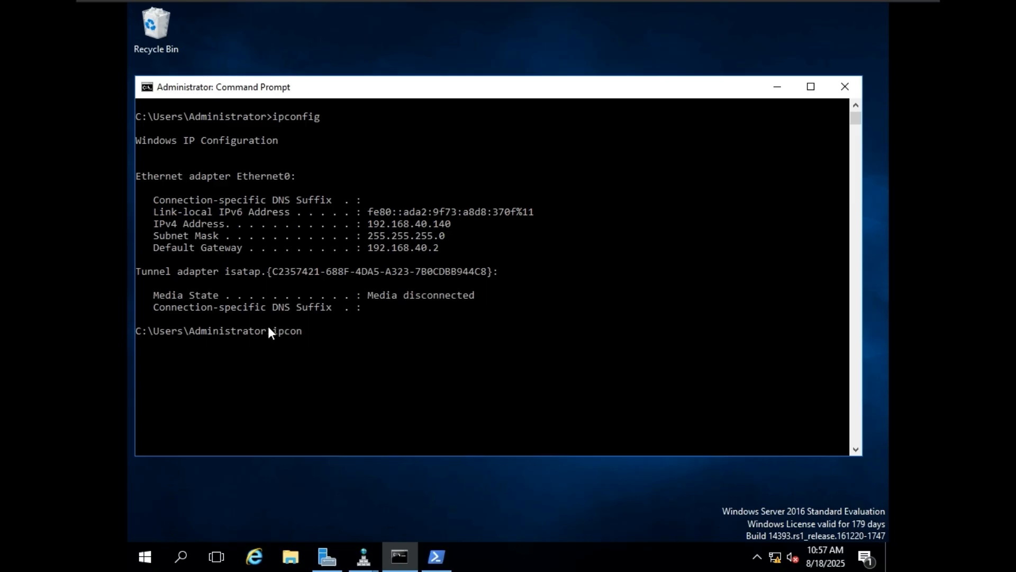
{"action": "type", "text": "fig /all"}
{"action": "key", "text": "Return"}
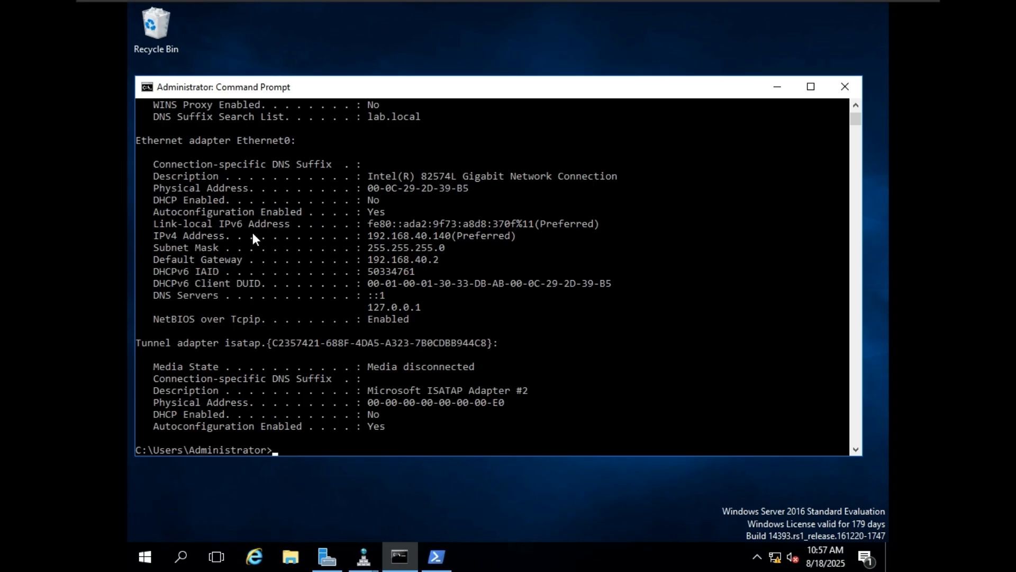
{"action": "scroll", "coordinate": [411, 302], "scroll_direction": "down", "scroll_amount": 6}
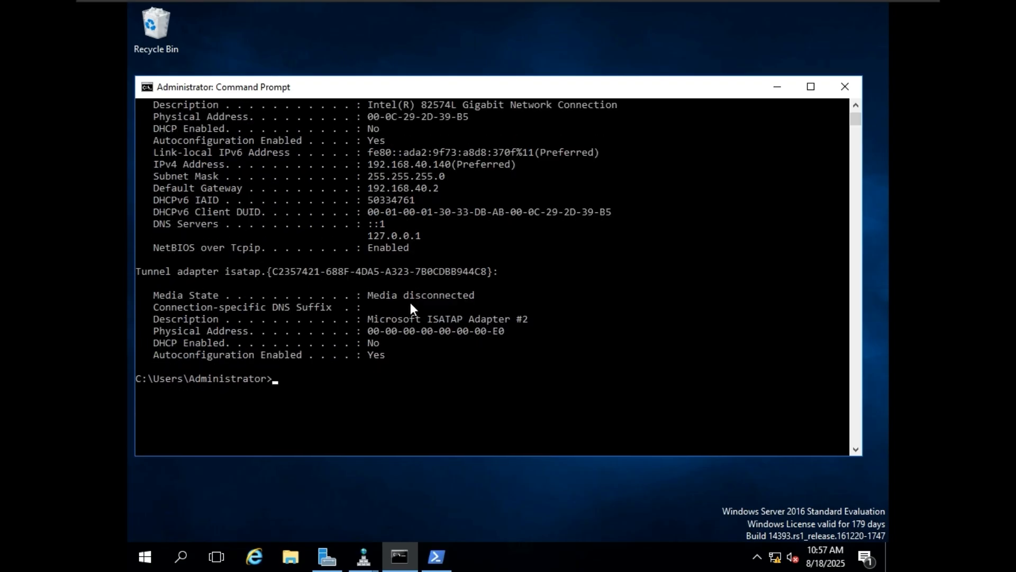
{"action": "scroll", "coordinate": [350, 286], "scroll_direction": "down", "scroll_amount": 2}
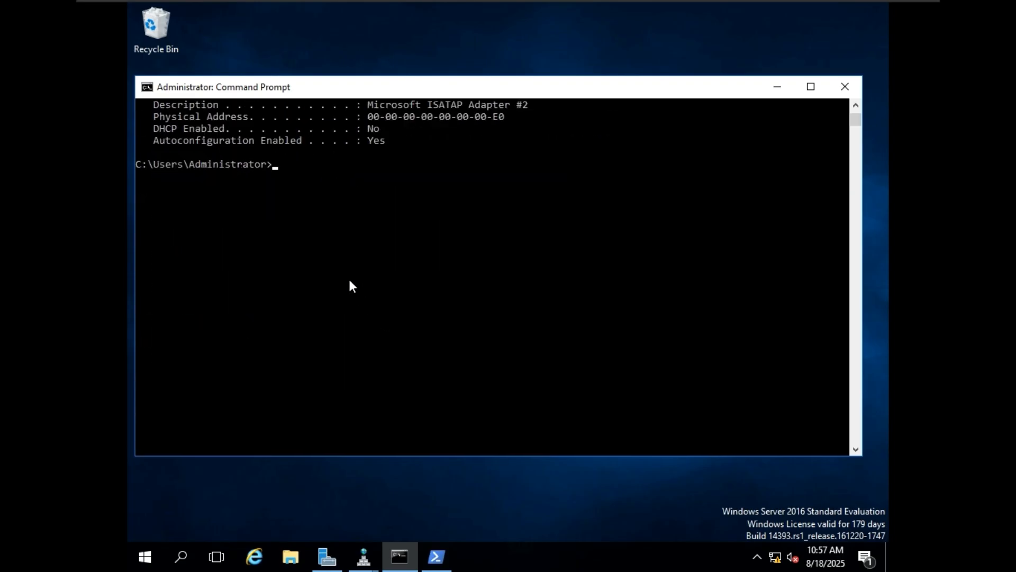
{"action": "type", "text": "ncpa.cpl"}
{"action": "key", "text": "BackSpace"}
{"action": "key", "text": "BackSpace"}
{"action": "key", "text": "BackSpace"}
{"action": "key", "text": "BackSpace"}
{"action": "type", "text": ".cpl"}
{"action": "key", "text": "Return"}
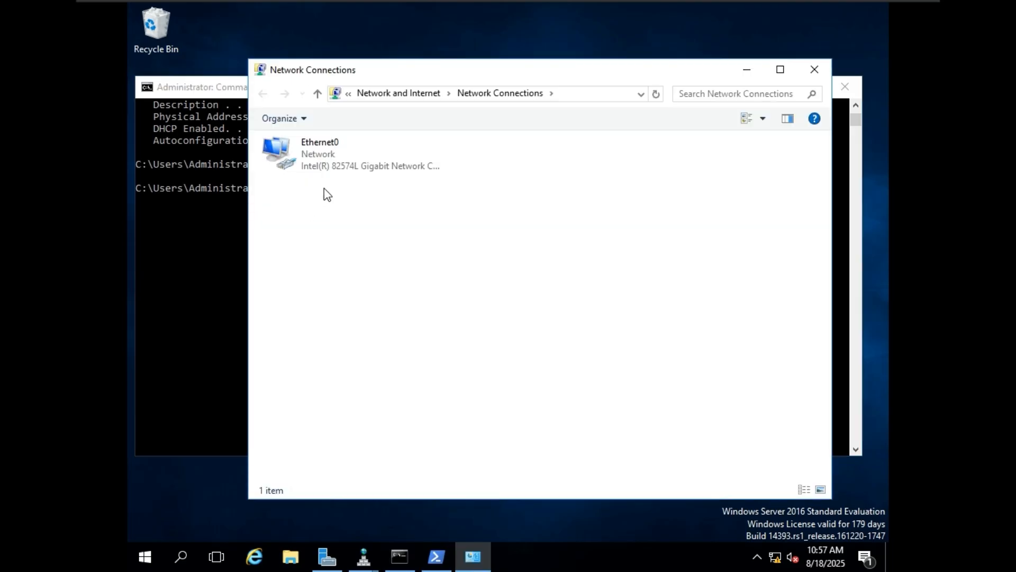
{"action": "left_click", "coordinate": [341, 157]}
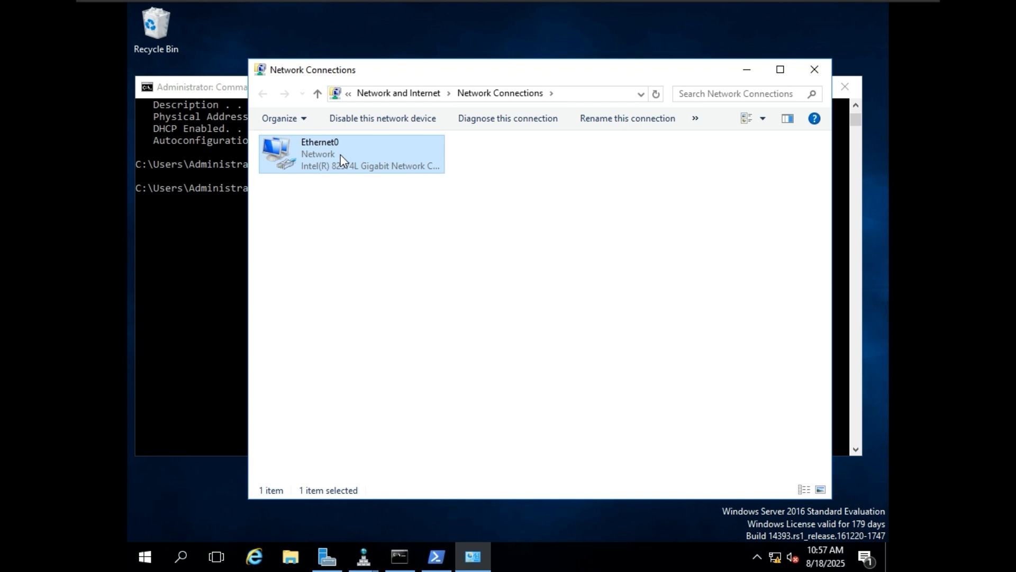
{"action": "right_click", "coordinate": [341, 154]}
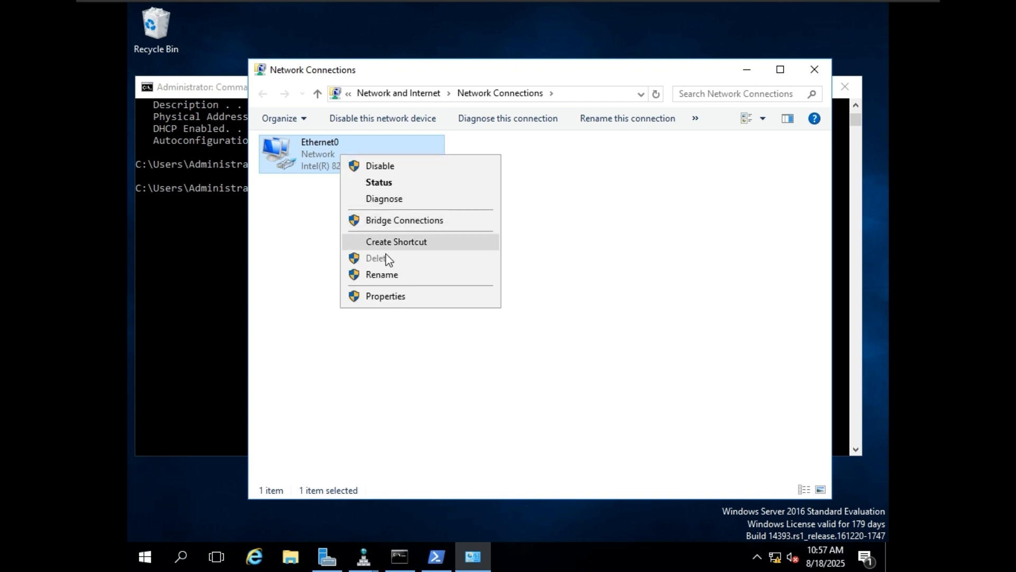
{"action": "left_click", "coordinate": [391, 296]}
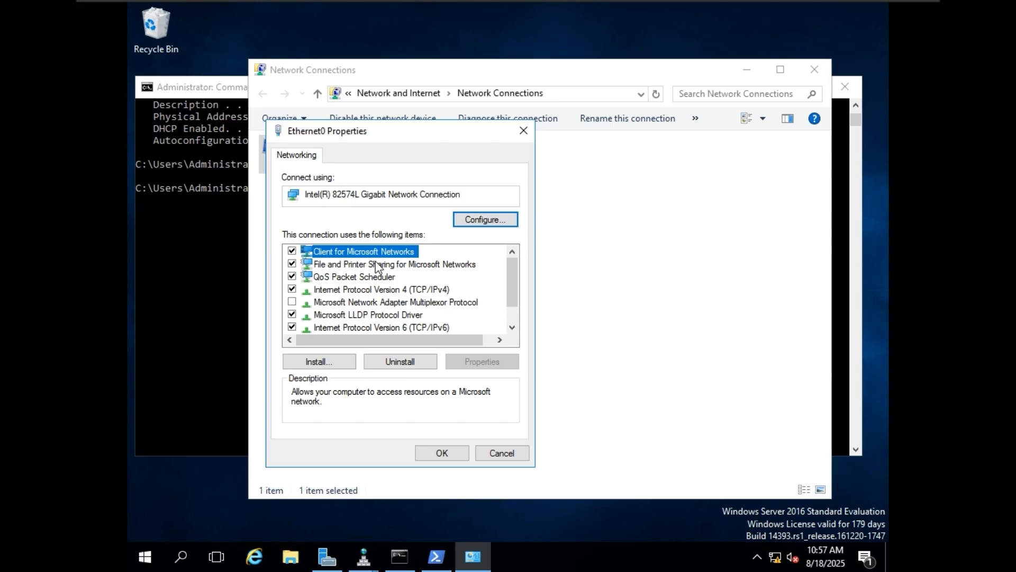
{"action": "left_click", "coordinate": [398, 291]}
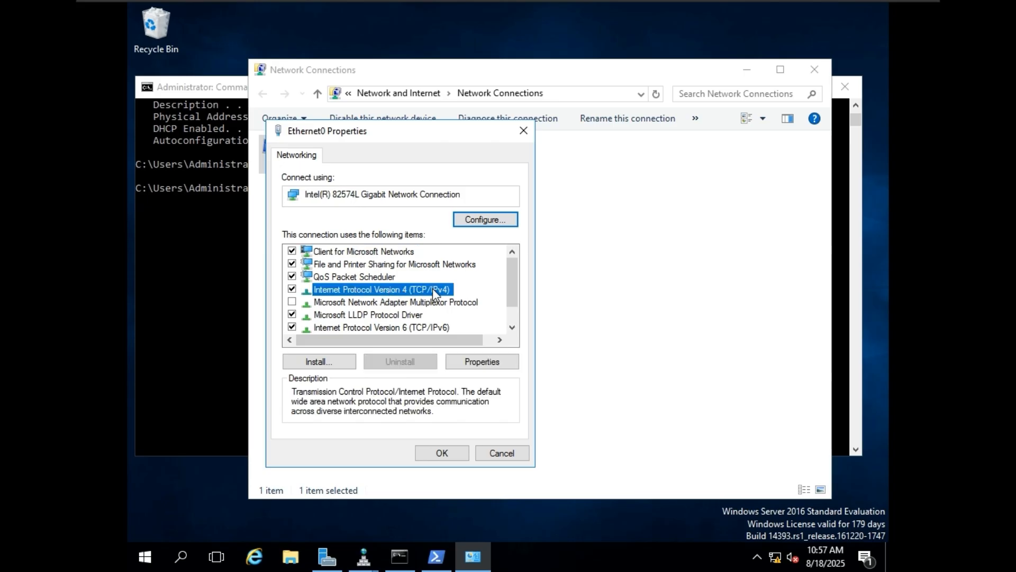
{"action": "left_click", "coordinate": [483, 362]}
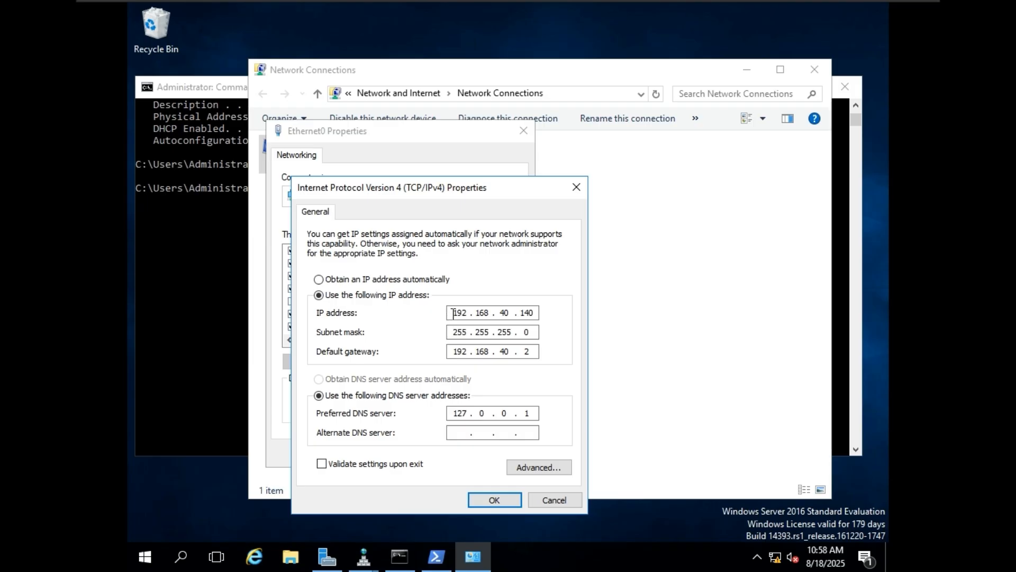
{"action": "left_click_drag", "start_coordinate": [453, 313], "coordinate": [503, 315]}
{"action": "left_click_drag", "start_coordinate": [453, 333], "coordinate": [497, 333]}
{"action": "left_click", "coordinate": [533, 312]}
{"action": "key", "text": "BackSpace"}
{"action": "type", "text": "1"}
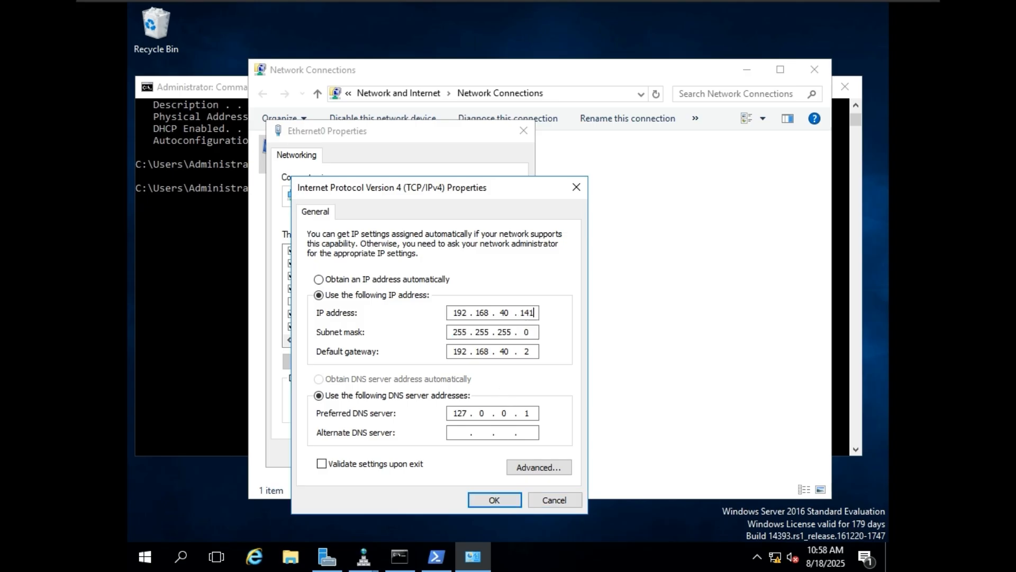
{"action": "key", "text": "BackSpace"}
{"action": "type", "text": "0"}
{"action": "left_click", "coordinate": [507, 502]}
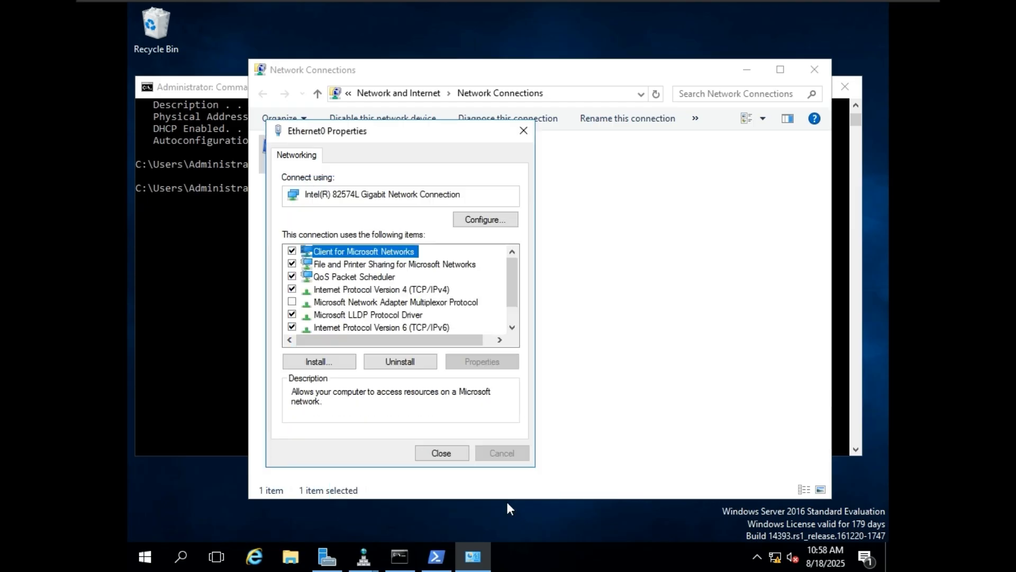
{"action": "left_click", "coordinate": [441, 454]}
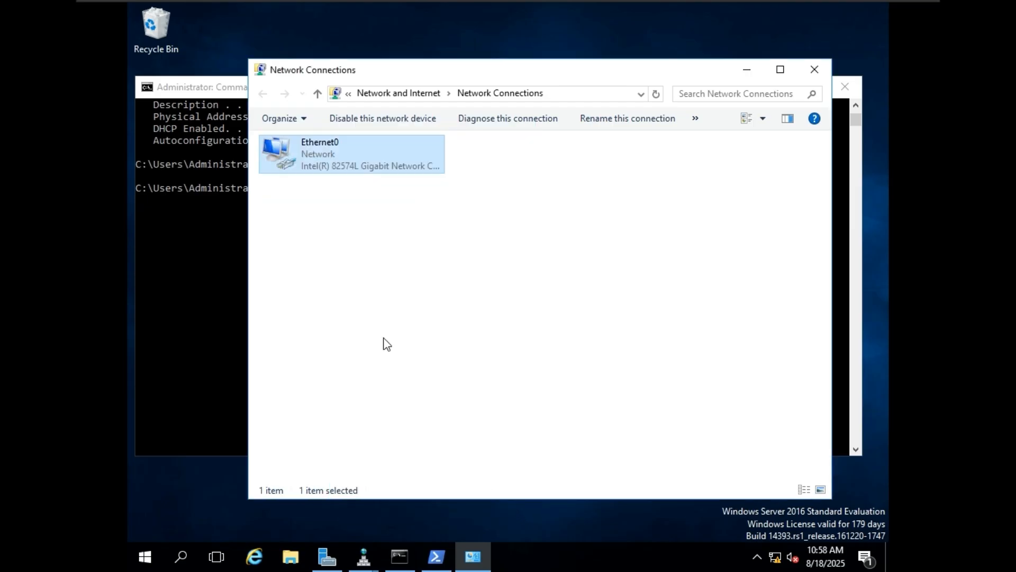
Step: Close Network Connections and cancel the Shutdown Event Tracker to reveal the Server Manager Dashboard
{"action": "left_click", "coordinate": [819, 76]}
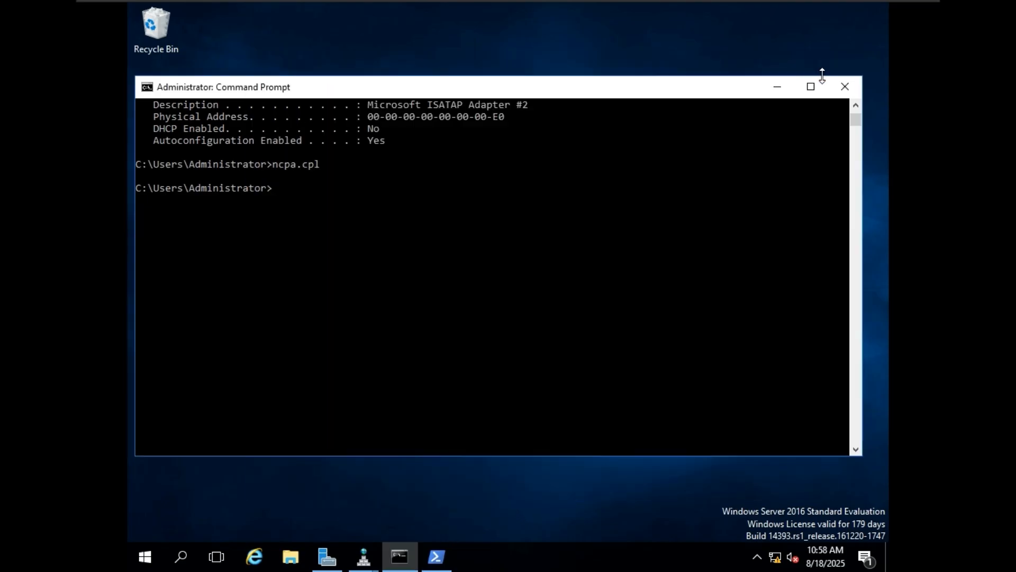
{"action": "scroll", "coordinate": [354, 207], "scroll_direction": "up", "scroll_amount": 4}
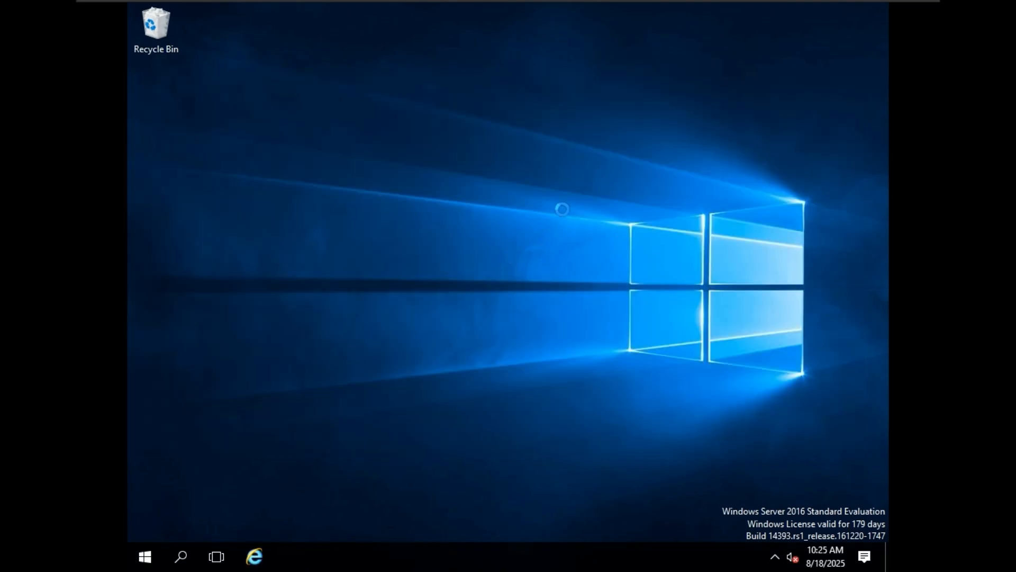
{"action": "left_click", "coordinate": [587, 382]}
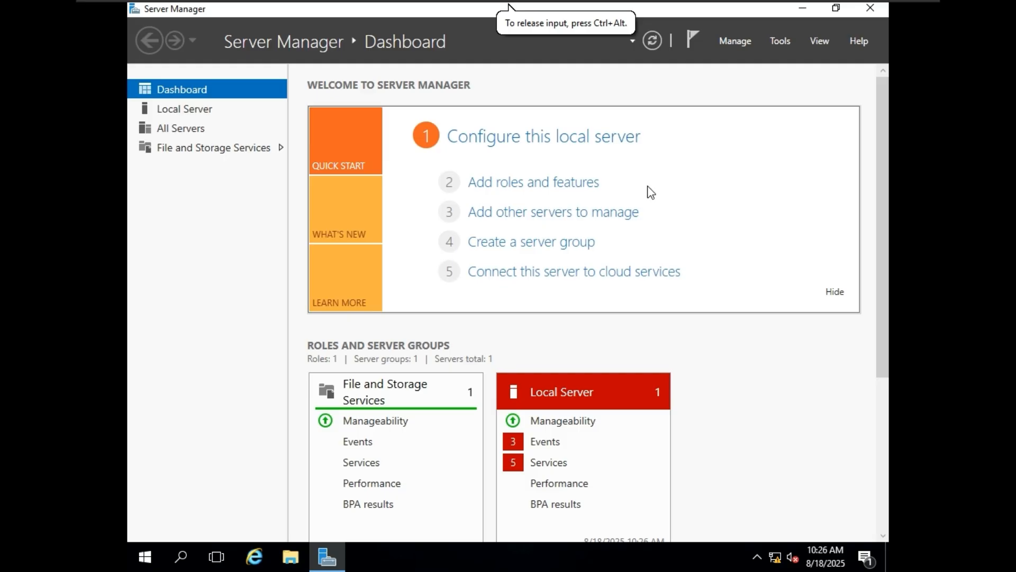
Step: Launch Add Roles and Features, keeping role-based installation and fileserver as the destination server
{"action": "left_click", "coordinate": [551, 190]}
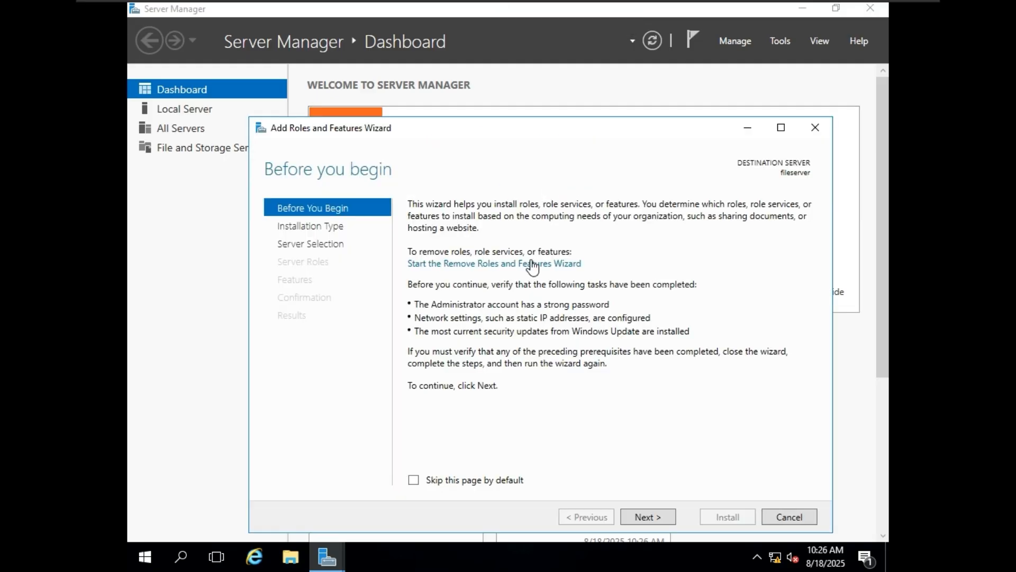
{"action": "left_click_drag", "start_coordinate": [533, 103], "coordinate": [534, 90]}
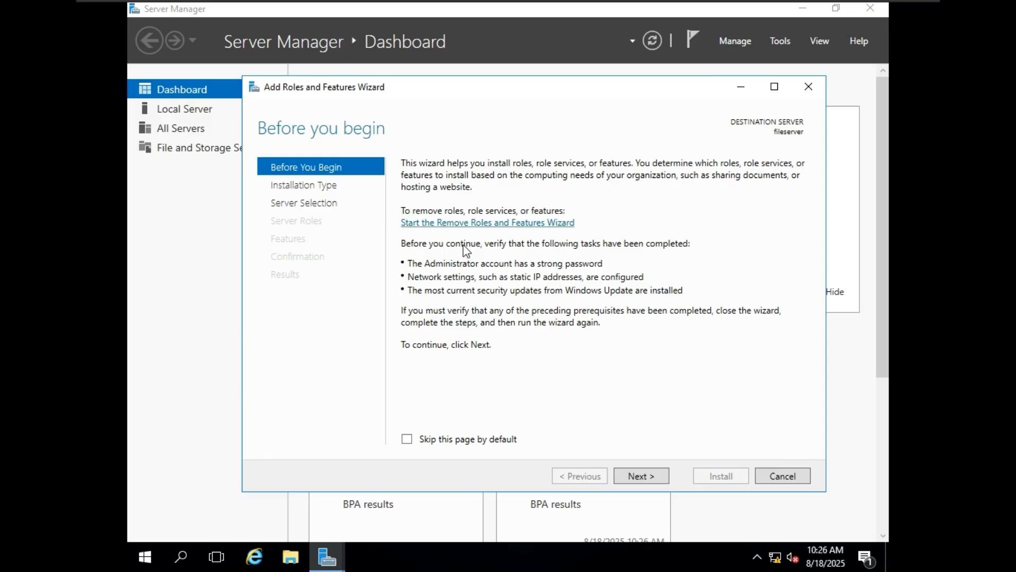
{"action": "left_click", "coordinate": [655, 479]}
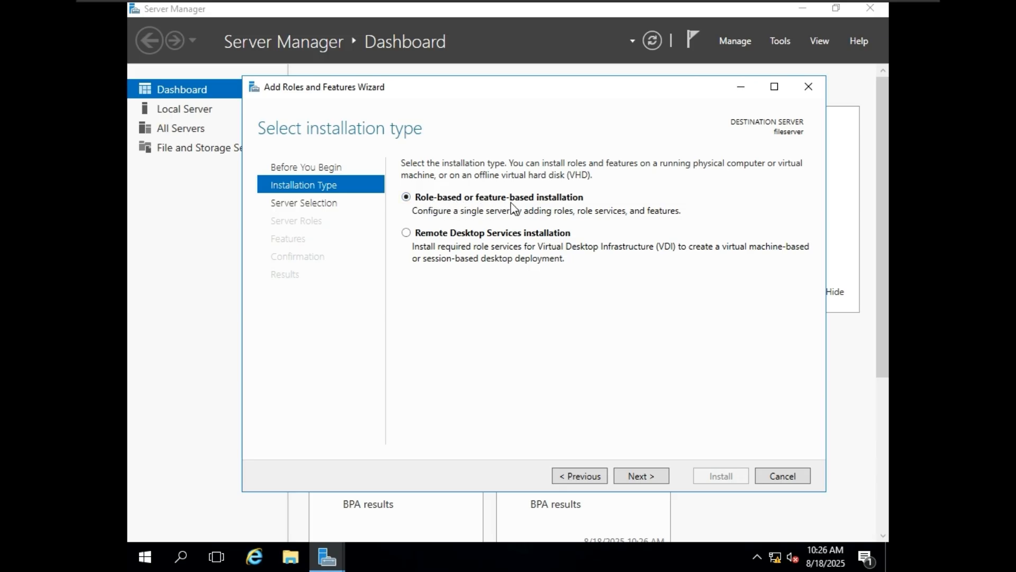
{"action": "left_click", "coordinate": [662, 479]}
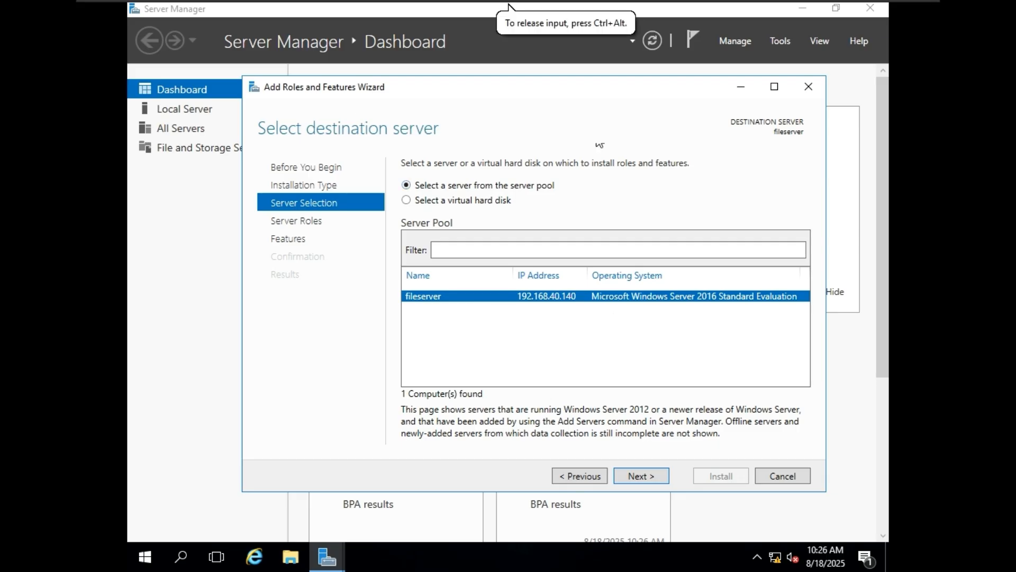
{"action": "left_click", "coordinate": [657, 475]}
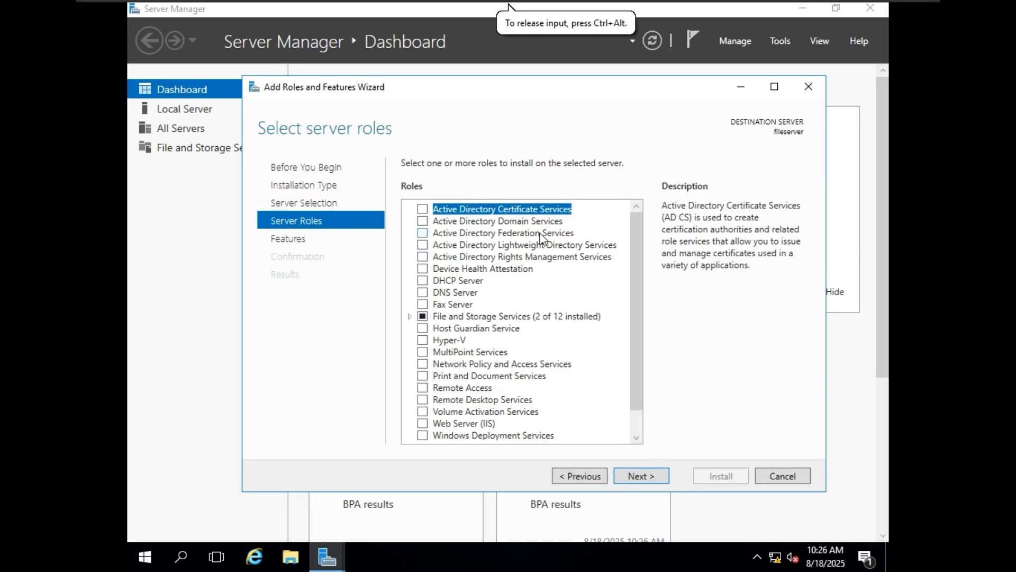
Step: Tick Active Directory Domain Services, accept its required management tools, and continue to Features
{"action": "left_click", "coordinate": [424, 220]}
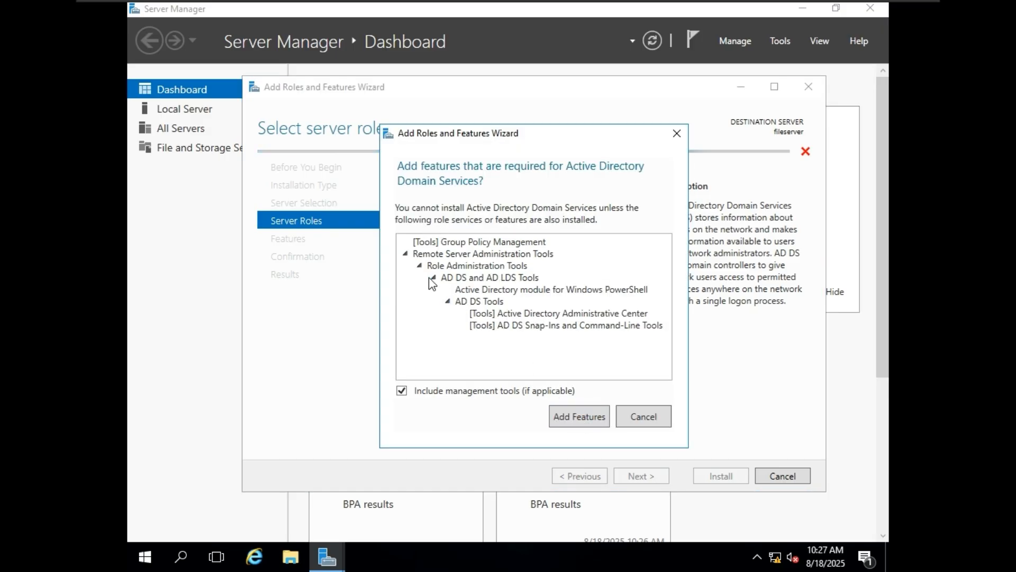
{"action": "left_click", "coordinate": [581, 417]}
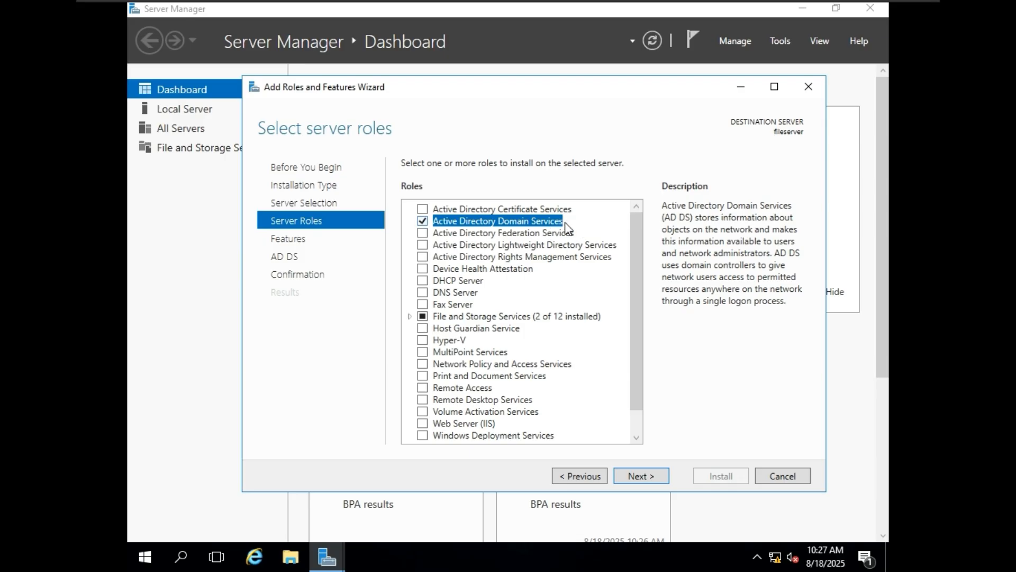
{"action": "left_click", "coordinate": [660, 475]}
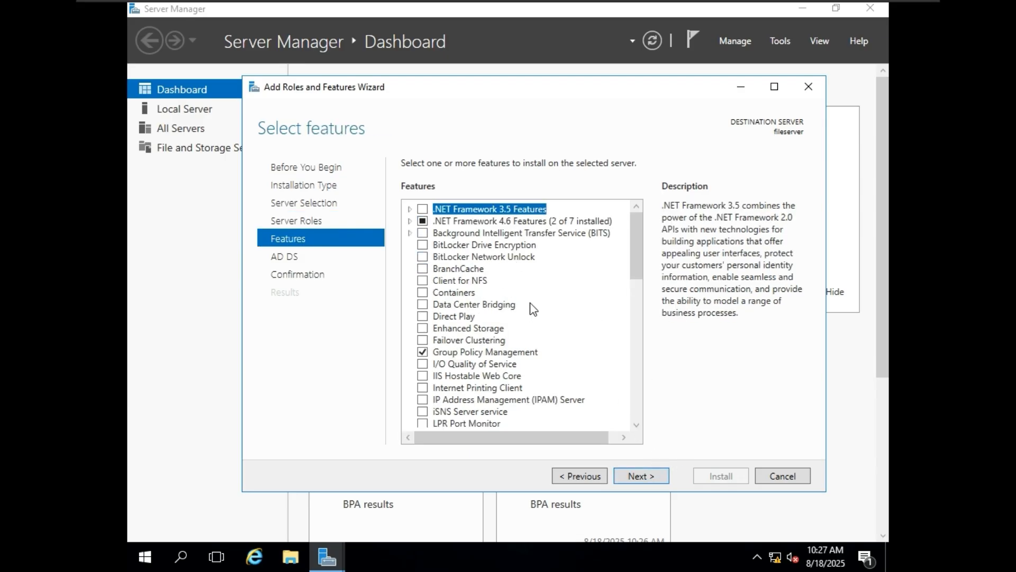
Step: Check the AD DS tools under Remote Server Administration Tools > Role Administration Tools, then continue to the AD DS page
{"action": "scroll", "coordinate": [532, 303], "scroll_direction": "down", "scroll_amount": 1}
{"action": "scroll", "coordinate": [532, 306], "scroll_direction": "down", "scroll_amount": 8}
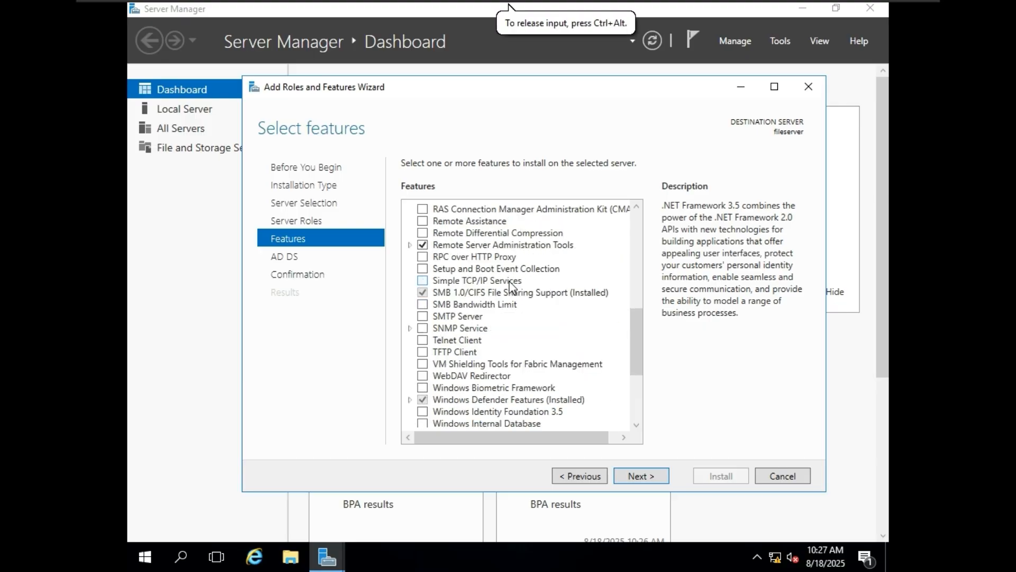
{"action": "left_click", "coordinate": [410, 245]}
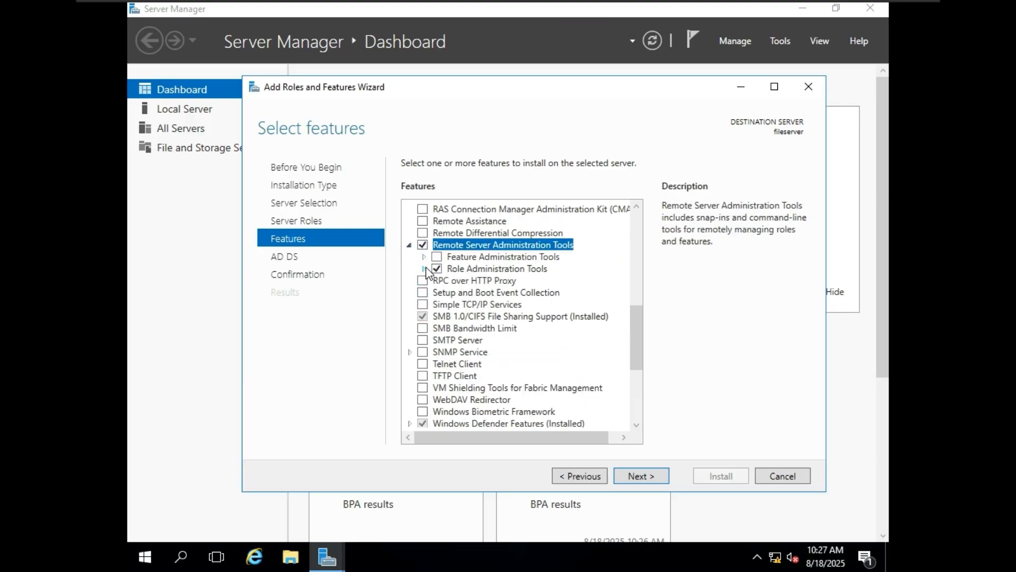
{"action": "left_click", "coordinate": [425, 269]}
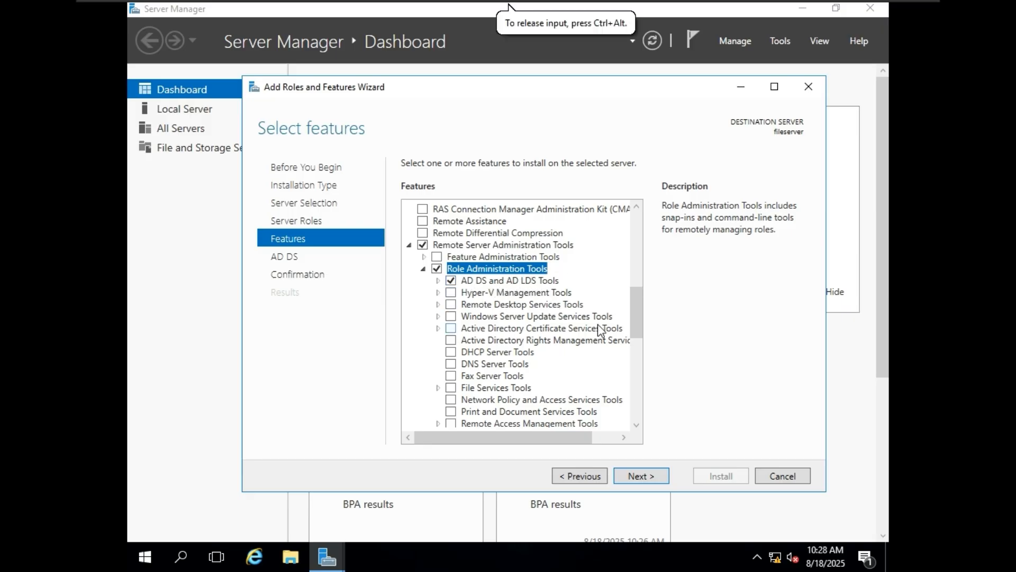
{"action": "left_click_drag", "start_coordinate": [634, 308], "coordinate": [643, 424]}
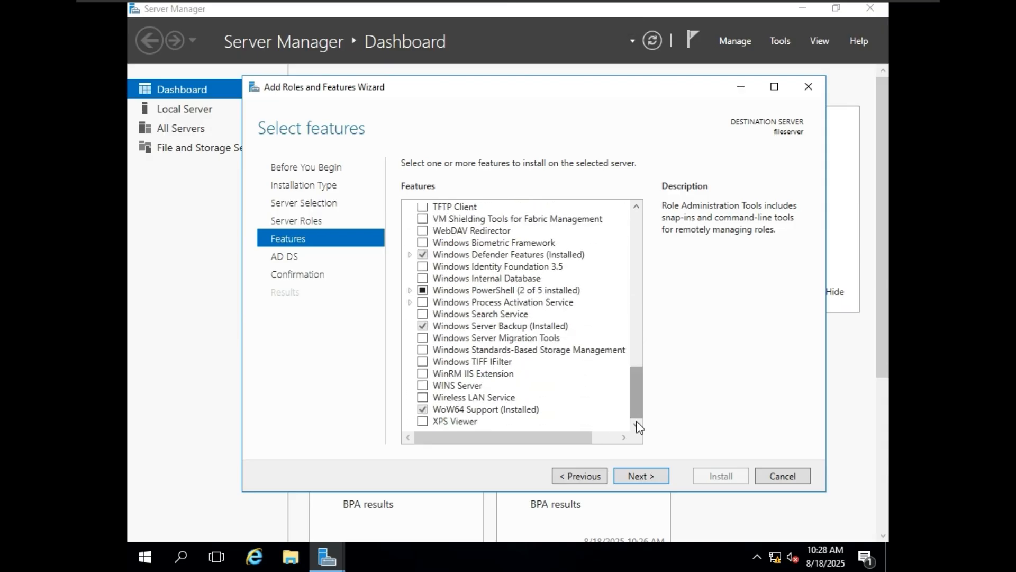
{"action": "left_click", "coordinate": [424, 327]}
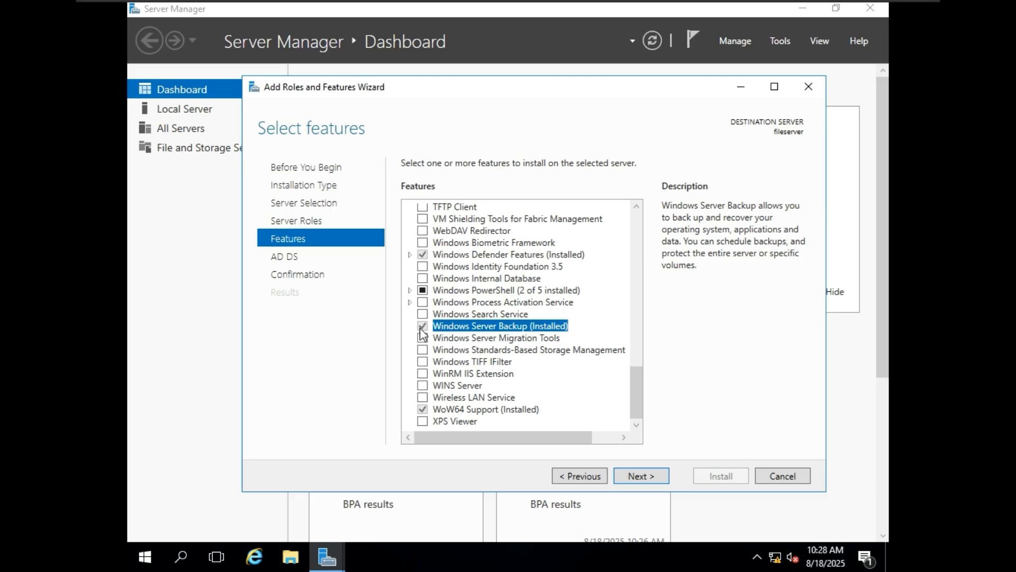
{"action": "scroll", "coordinate": [514, 334], "scroll_direction": "up", "scroll_amount": 15}
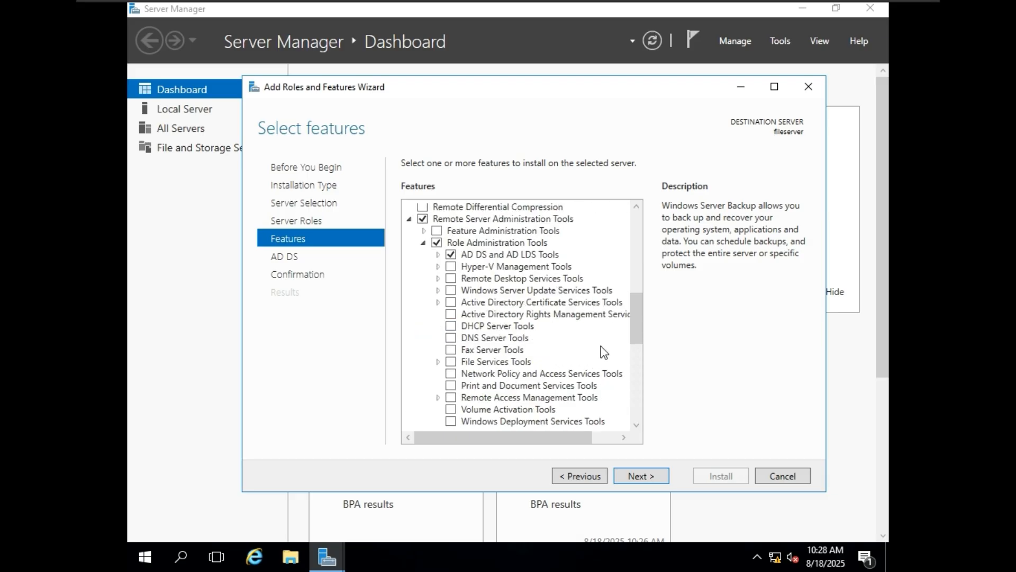
{"action": "scroll", "coordinate": [577, 347], "scroll_direction": "down", "scroll_amount": 10}
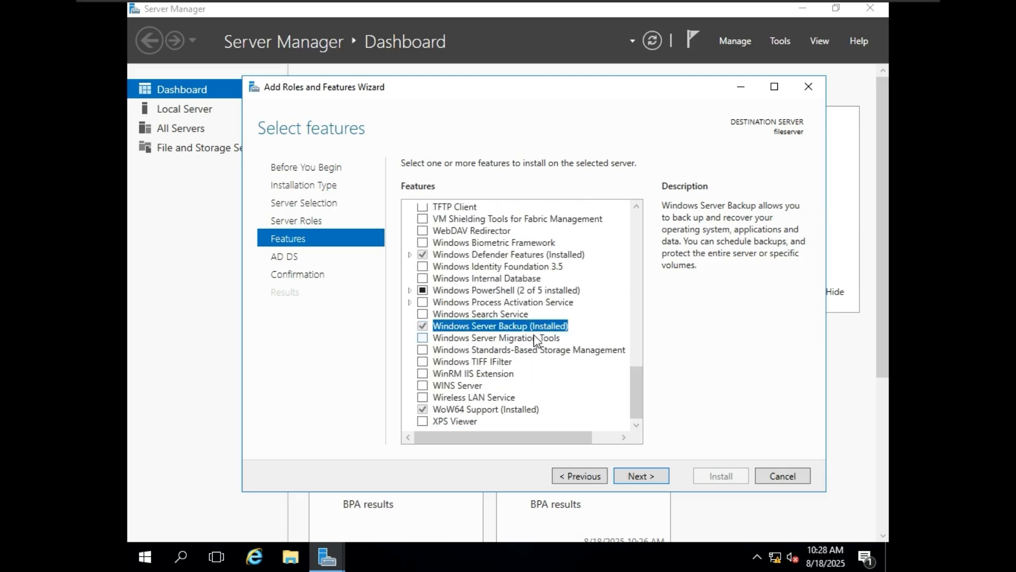
{"action": "scroll", "coordinate": [538, 339], "scroll_direction": "up", "scroll_amount": 4}
{"action": "scroll", "coordinate": [581, 358], "scroll_direction": "up", "scroll_amount": 4}
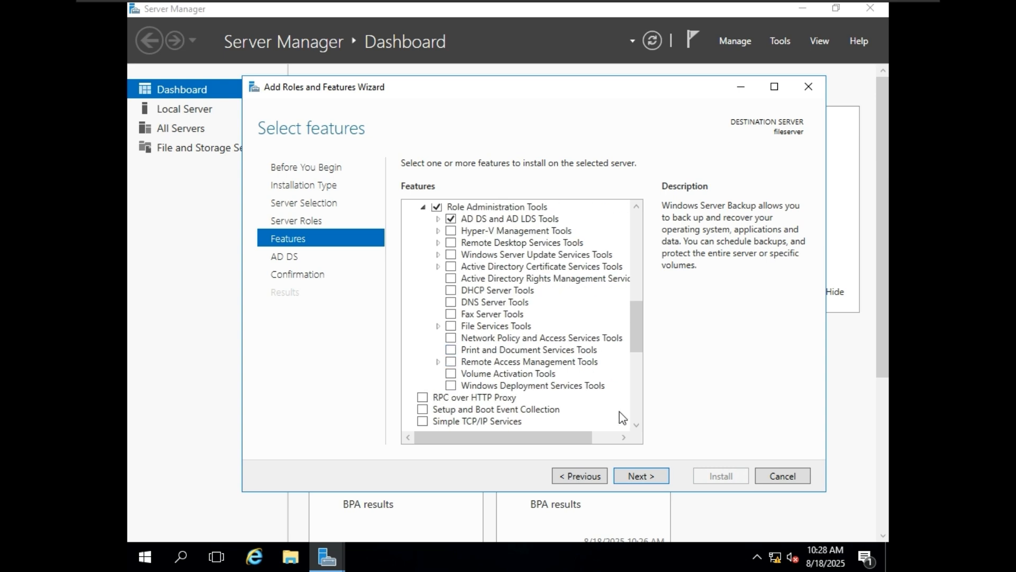
{"action": "left_click", "coordinate": [656, 478]}
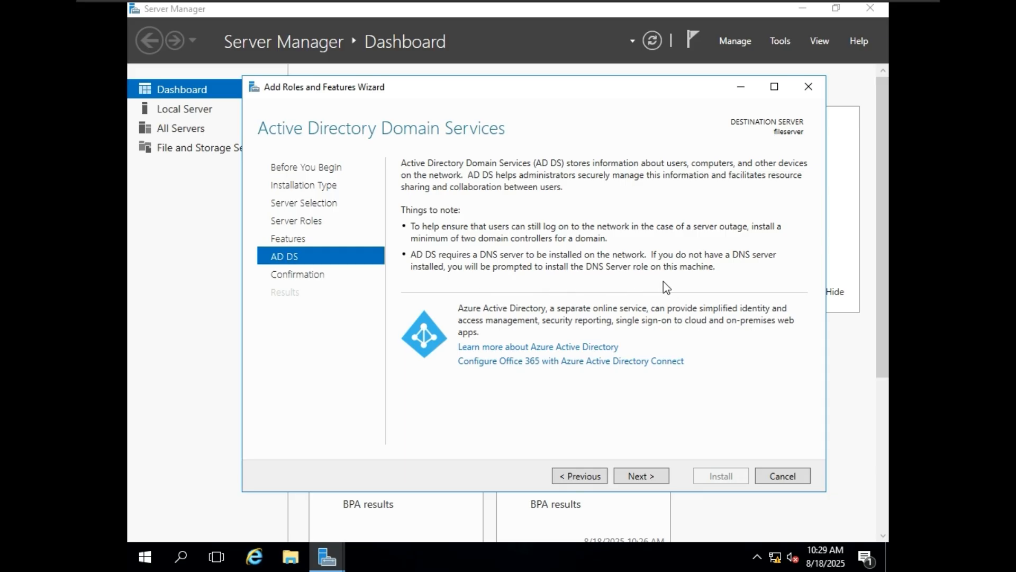
Step: Allow automatic restarts, install AD DS on fileserver, and close the wizard when finished
{"action": "left_click", "coordinate": [664, 479]}
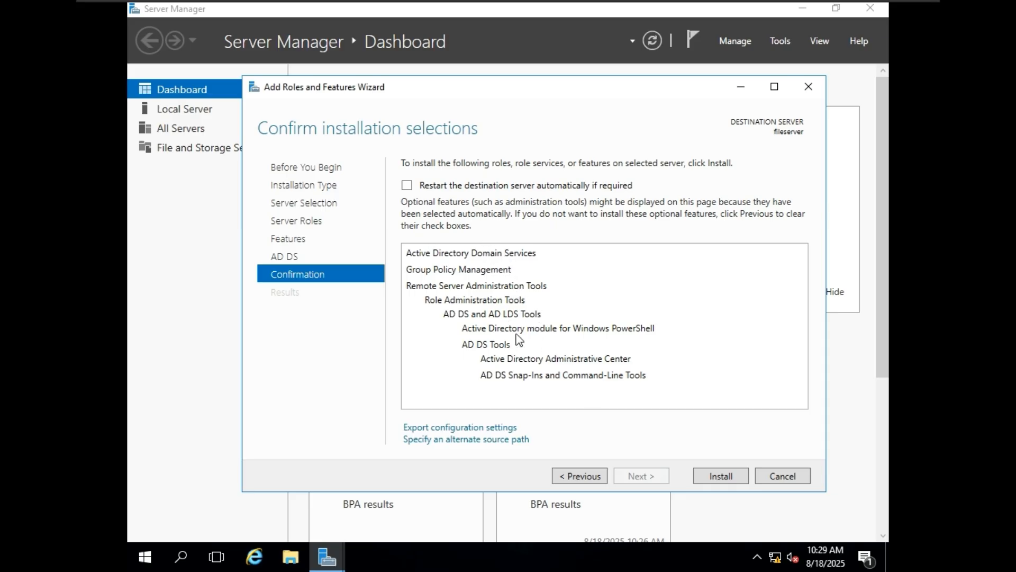
{"action": "left_click", "coordinate": [698, 189]}
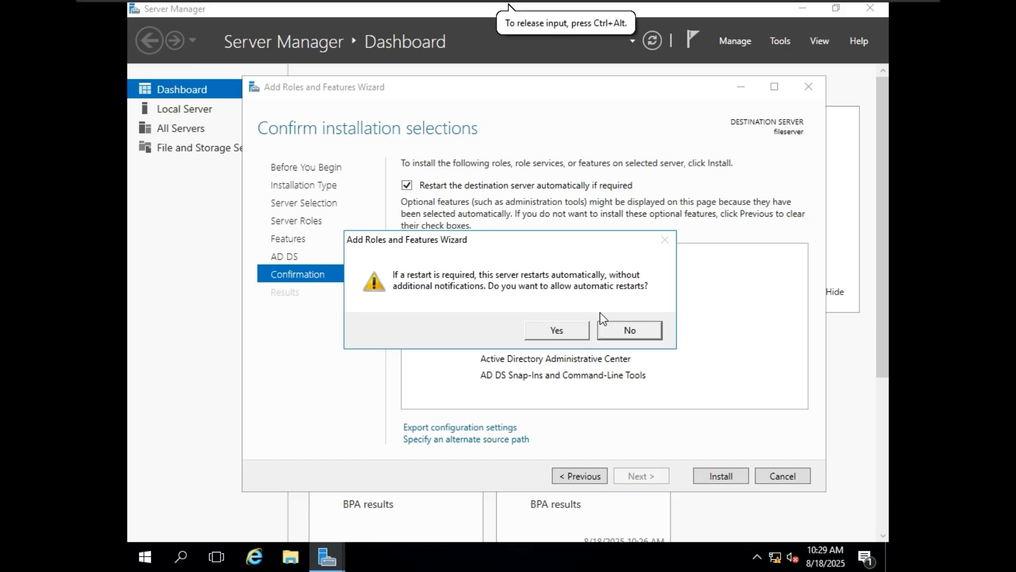
{"action": "left_click", "coordinate": [564, 333]}
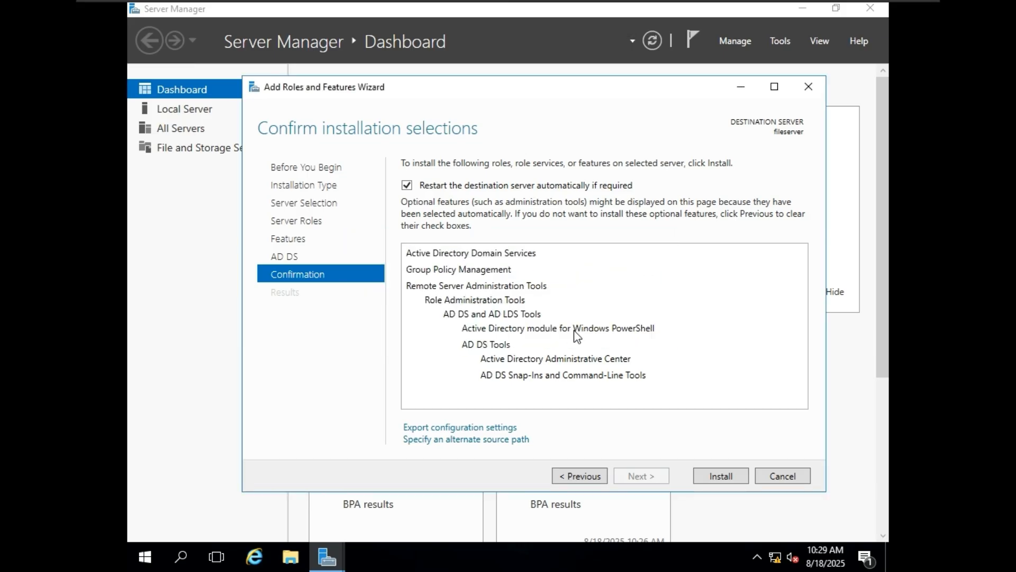
{"action": "left_click", "coordinate": [723, 478]}
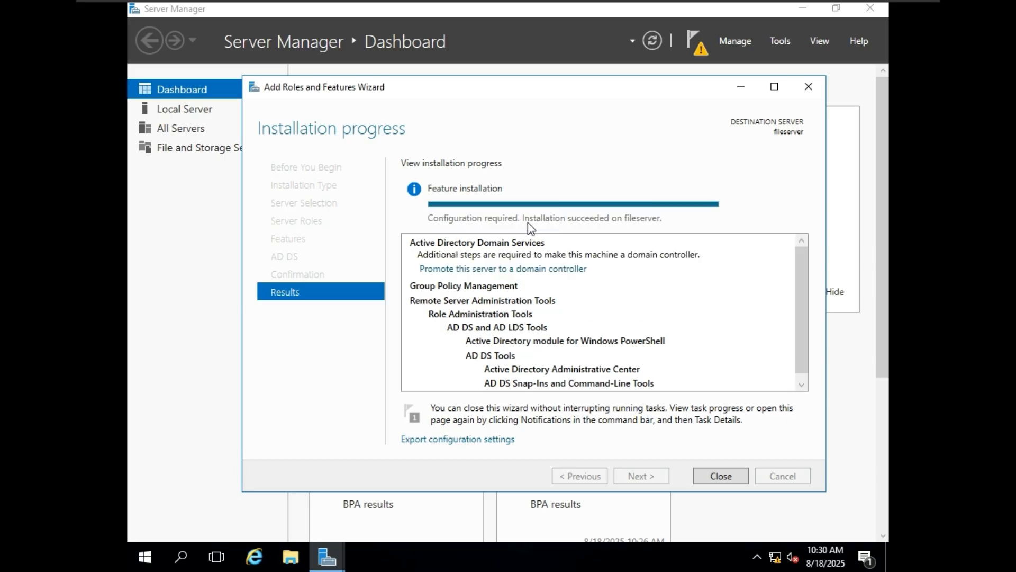
{"action": "scroll", "coordinate": [662, 313], "scroll_direction": "down", "scroll_amount": 1}
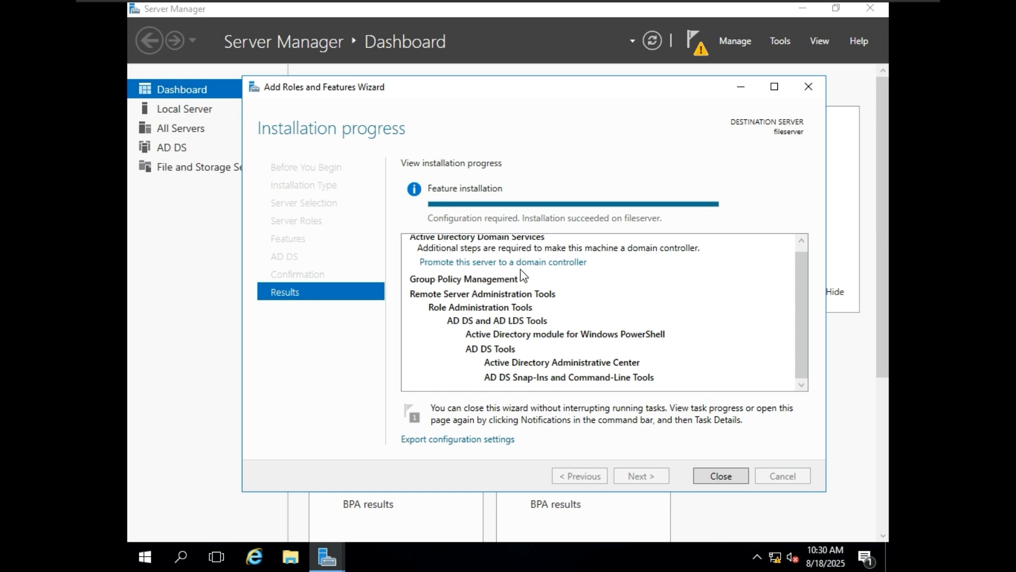
{"action": "left_click", "coordinate": [720, 475]}
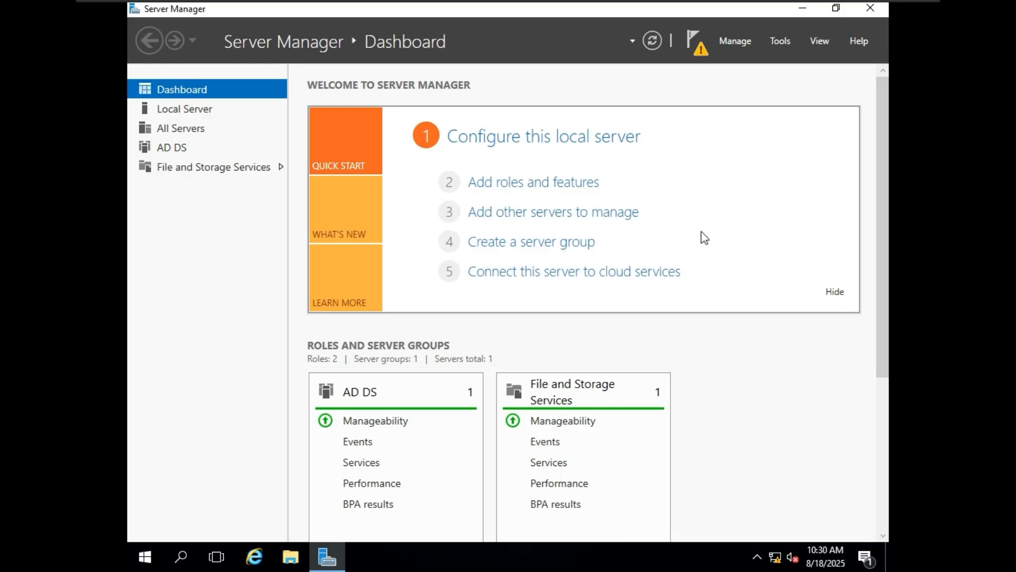
Step: Open Command Prompt from search and run hostname to check the current computer name
{"action": "left_click", "coordinate": [183, 555]}
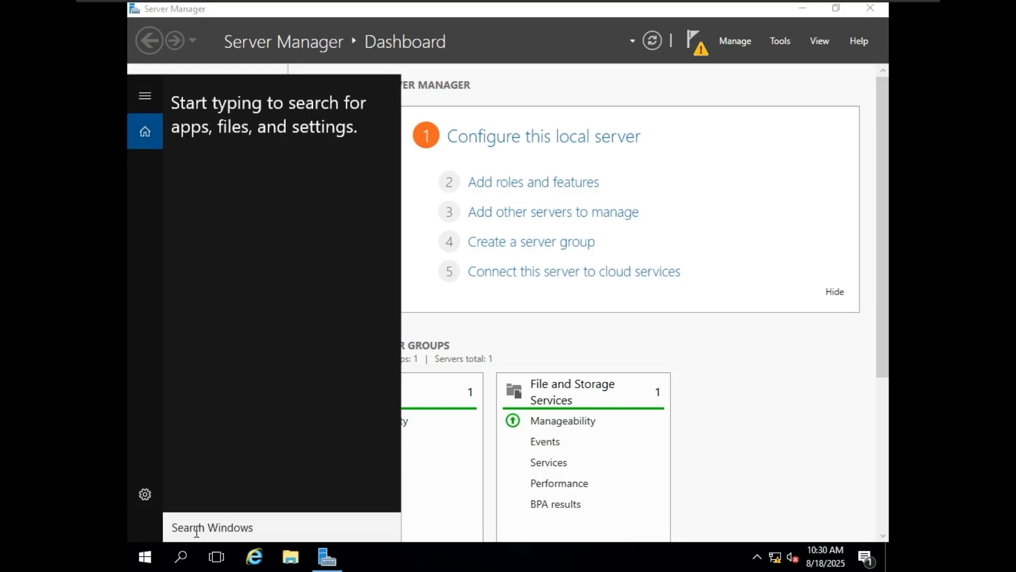
{"action": "type", "text": "d"}
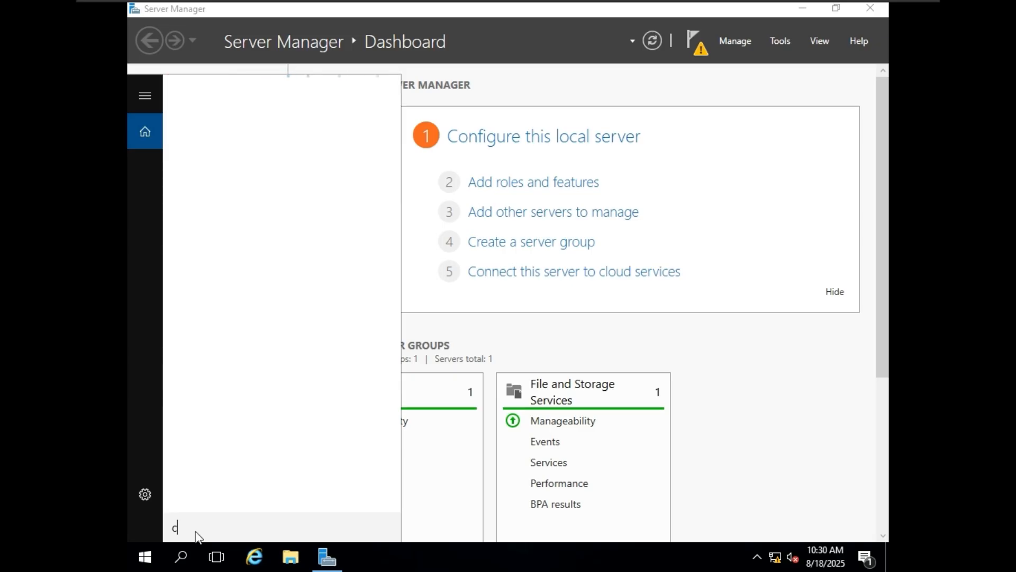
{"action": "type", "text": "md"}
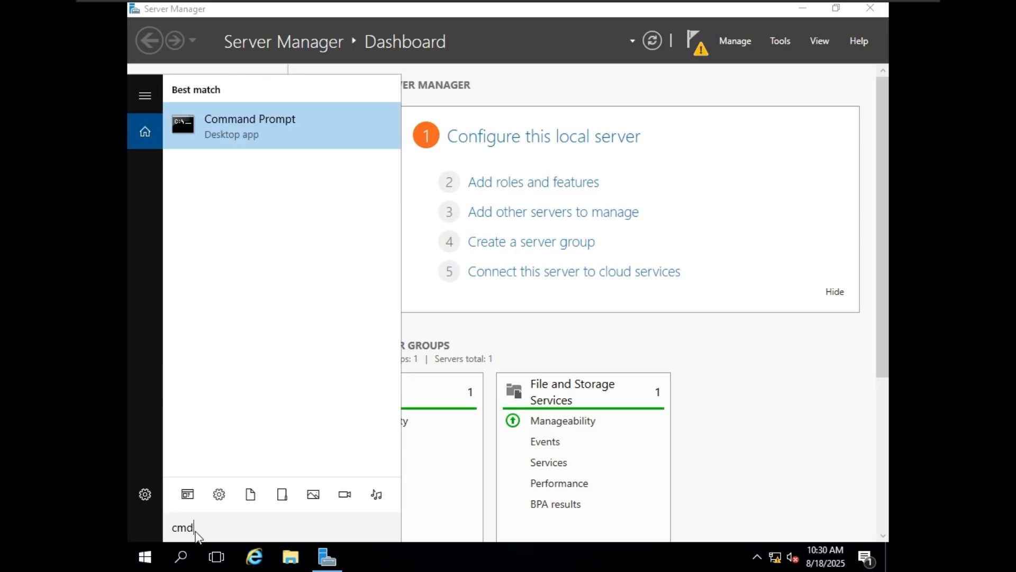
{"action": "key", "text": "Return"}
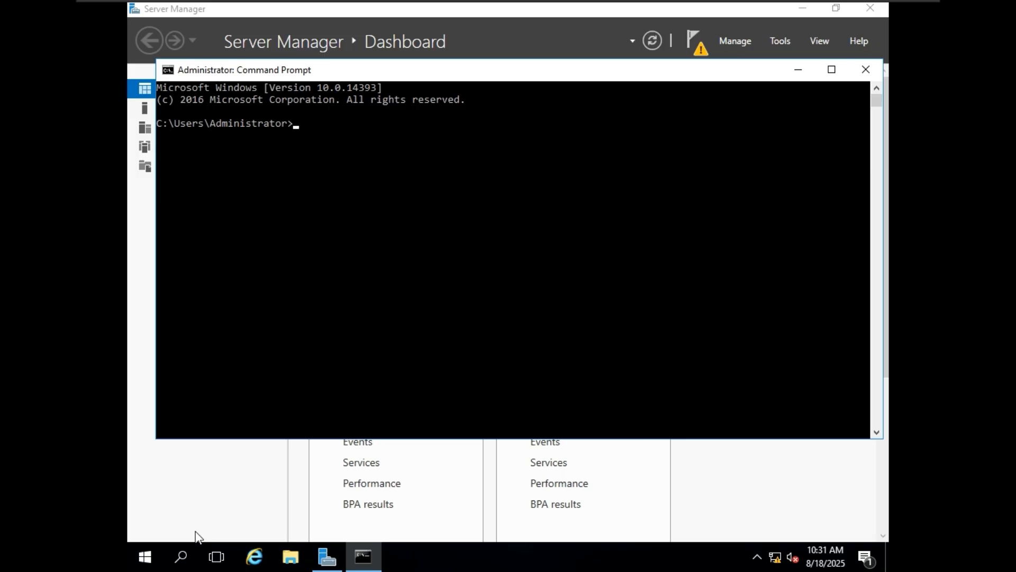
{"action": "type", "text": "hostname"}
{"action": "key", "text": "Return"}
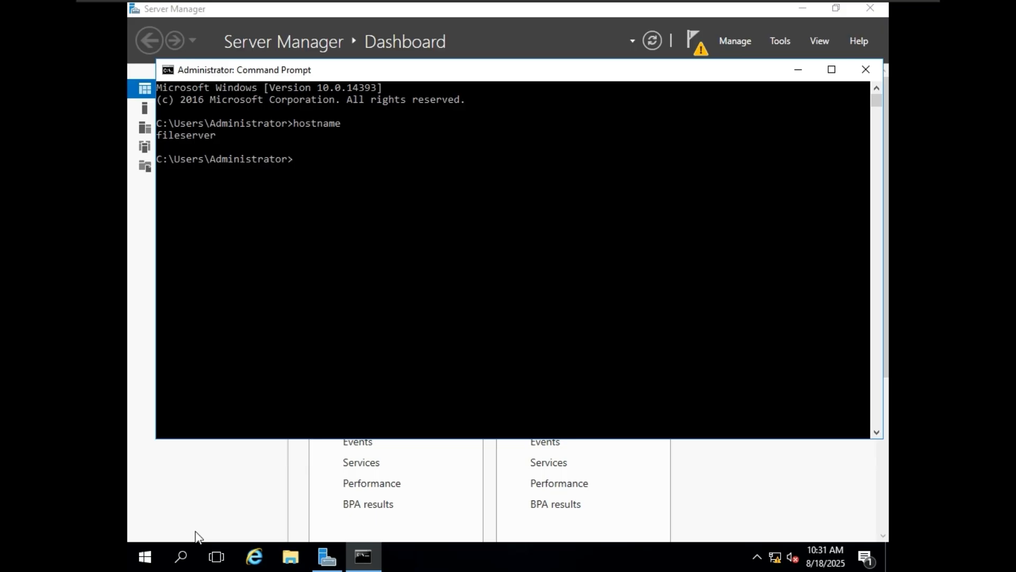
Step: Through sysdm.cpl, rename the computer from fileserver to DC01 and acknowledge the restart notice
{"action": "type", "text": "sysdm.cpl"}
{"action": "key", "text": "Return"}
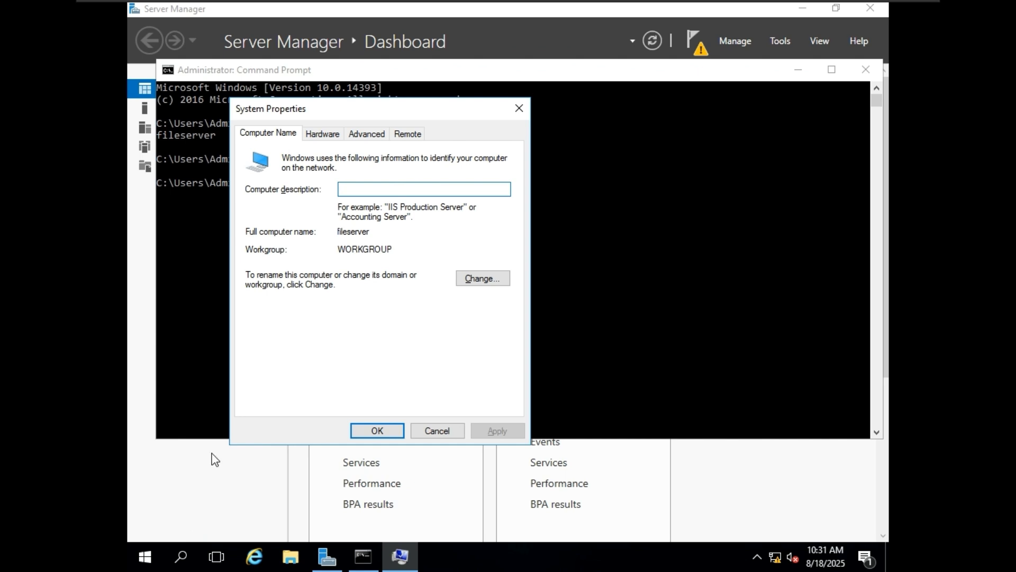
{"action": "left_click", "coordinate": [472, 278]}
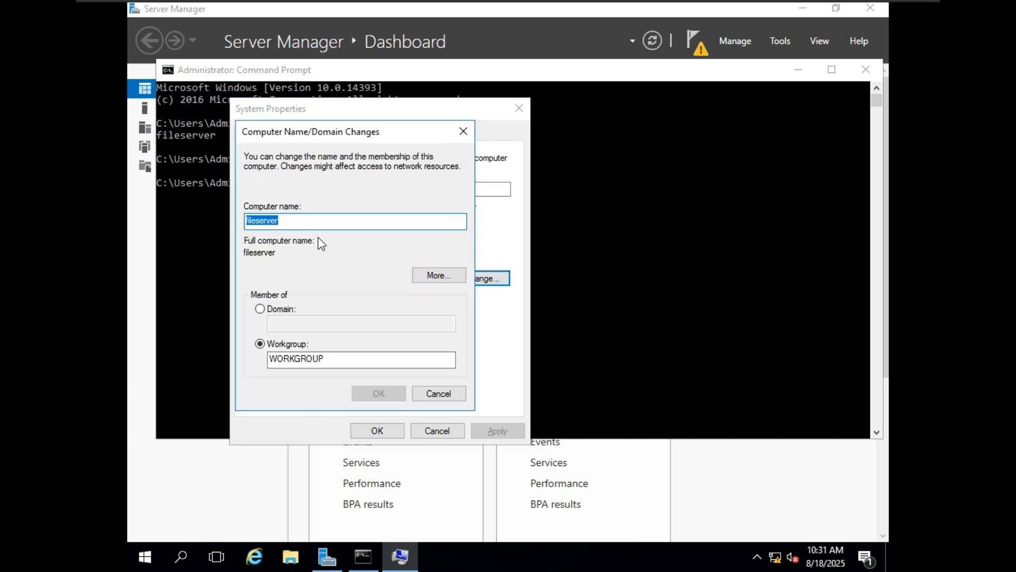
{"action": "key", "text": "BackSpace"}
{"action": "type", "text": "DC"}
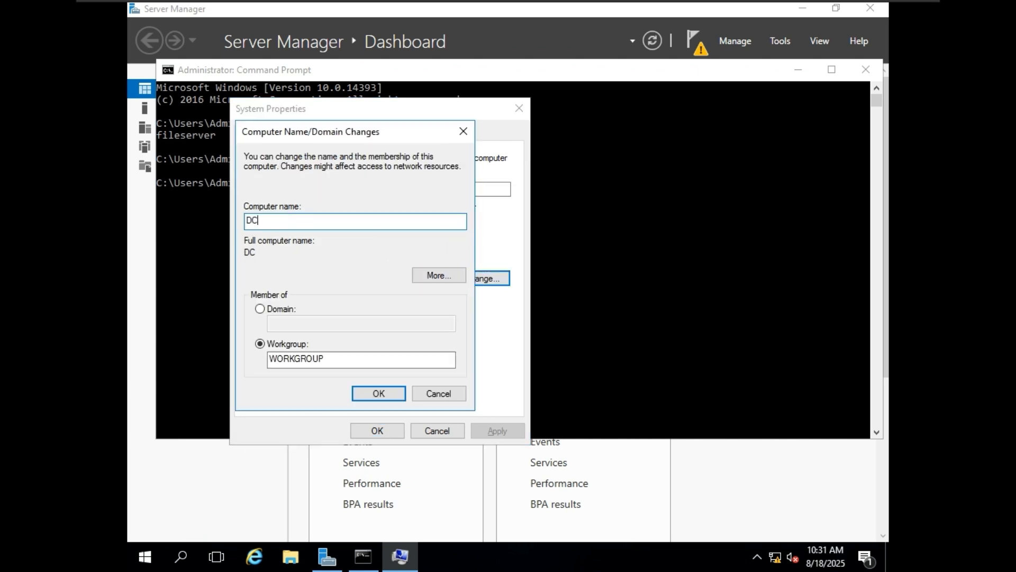
{"action": "type", "text": "01"}
{"action": "left_click_drag", "start_coordinate": [268, 221], "coordinate": [239, 227]}
{"action": "left_click", "coordinate": [380, 393]}
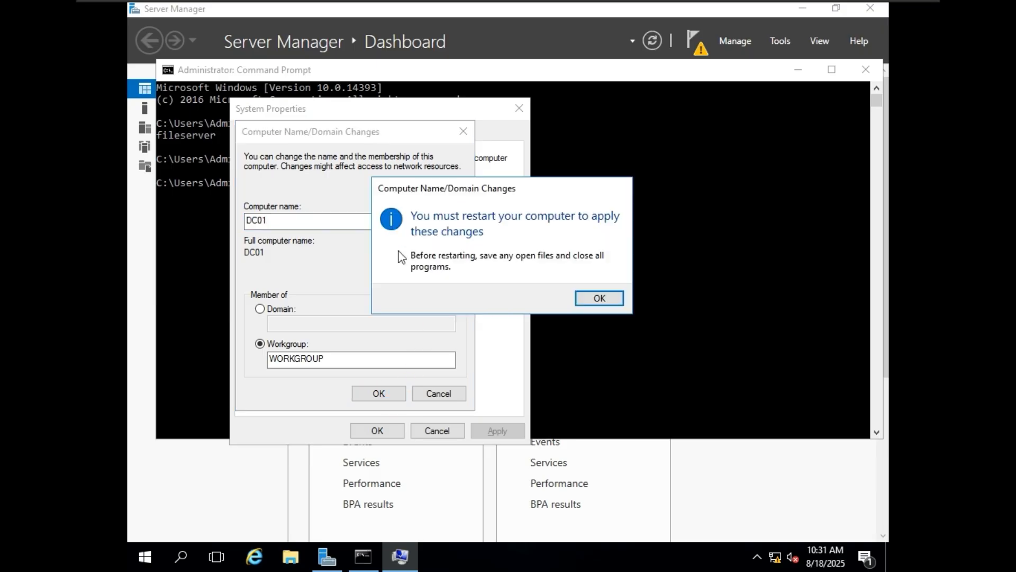
{"action": "left_click", "coordinate": [608, 299]}
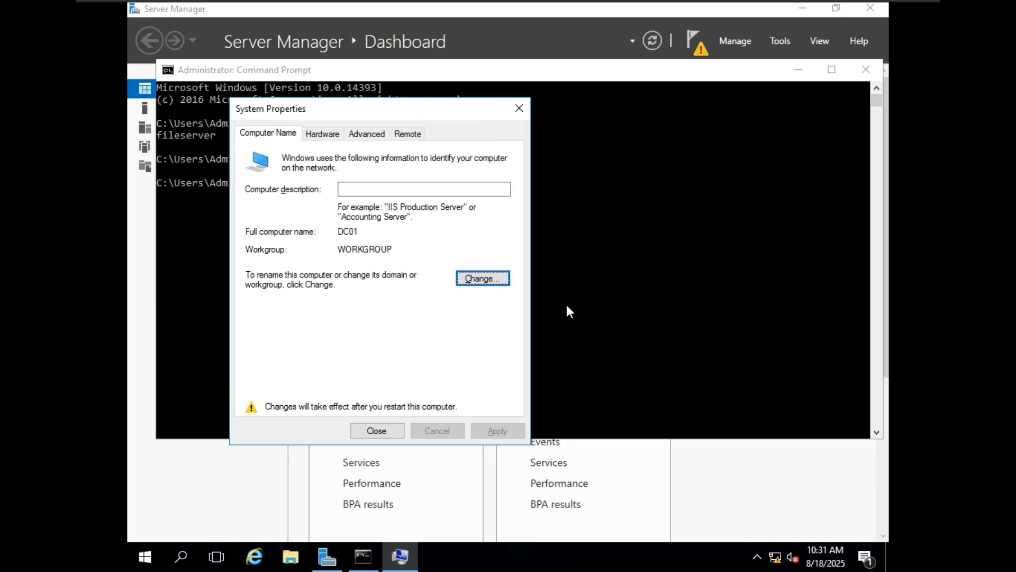
Step: Restart the server now and sign back in as Administrator with the account password
{"action": "left_click", "coordinate": [382, 436]}
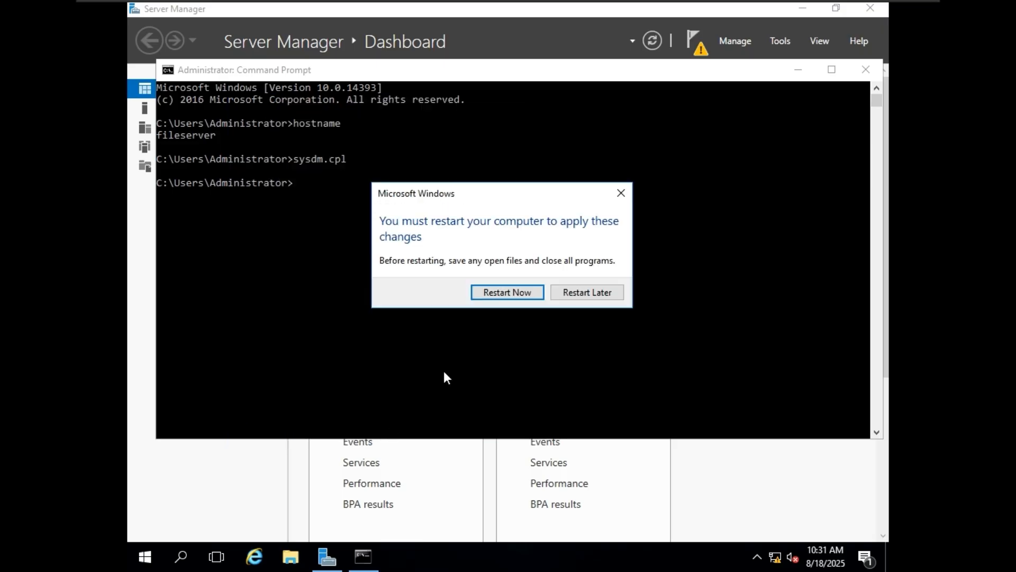
{"action": "left_click", "coordinate": [523, 291]}
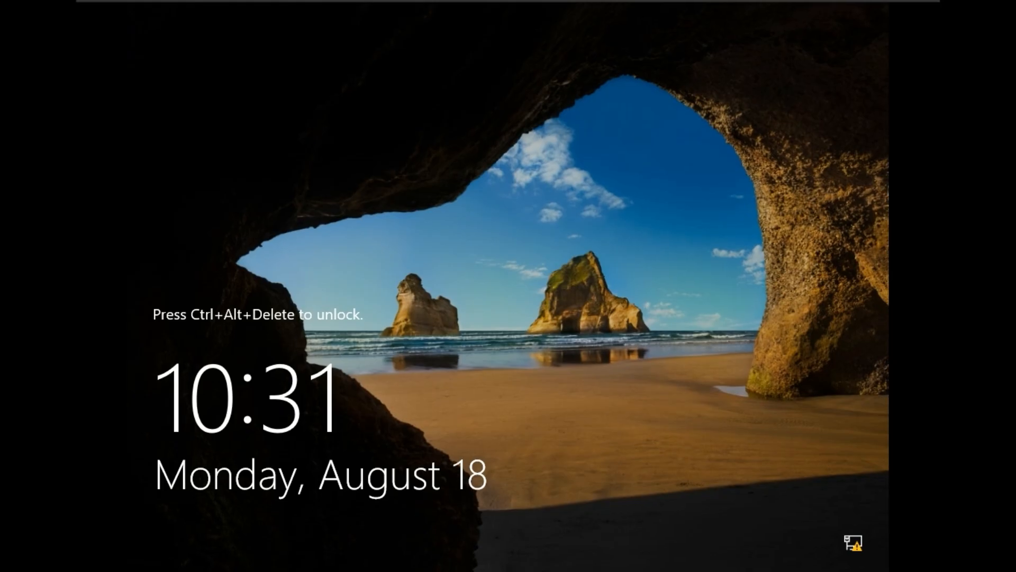
{"action": "left_click", "coordinate": [525, 243]}
{"action": "key", "text": "ctrl+alt+Delete"}
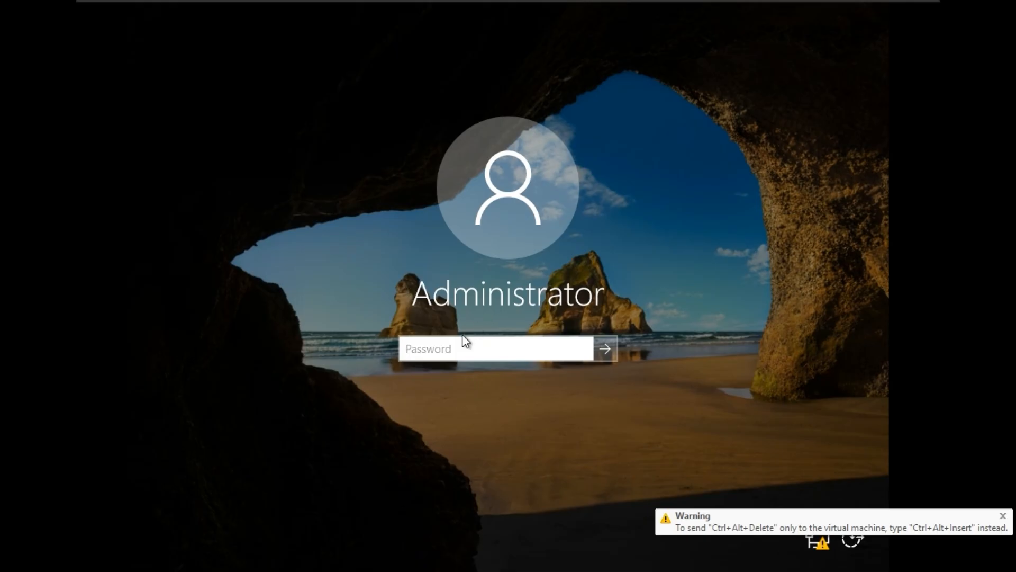
{"action": "type", "text": "••••••••••"}
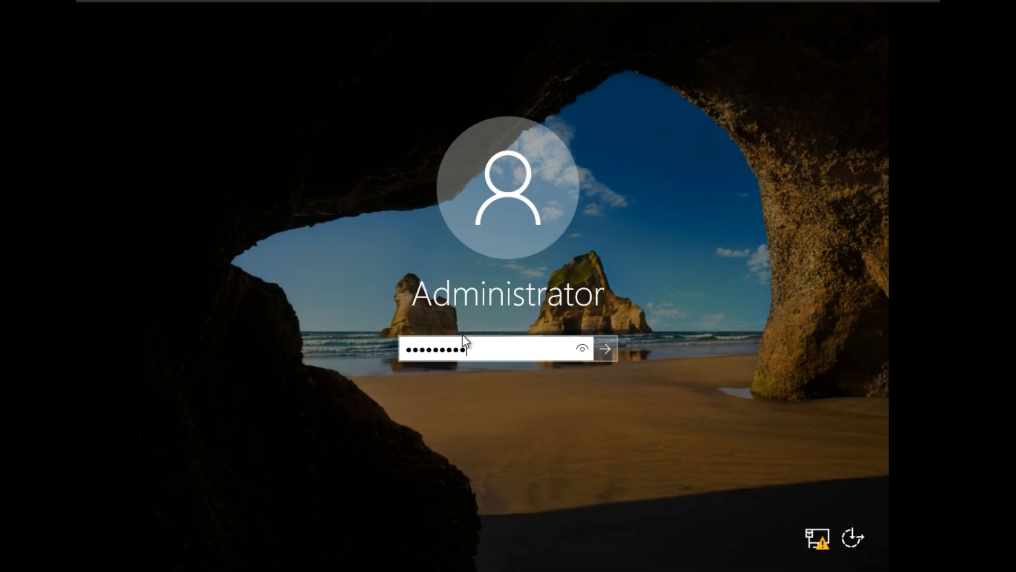
{"action": "key", "text": "Return"}
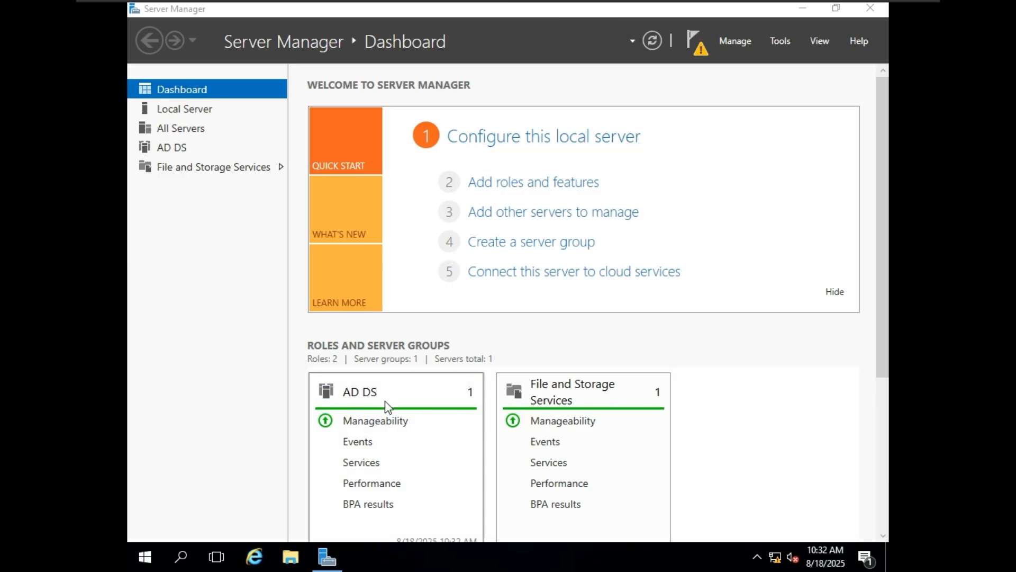
Step: Start the domain controller promotion as a new forest with root domain lab.local
{"action": "left_click", "coordinate": [694, 41]}
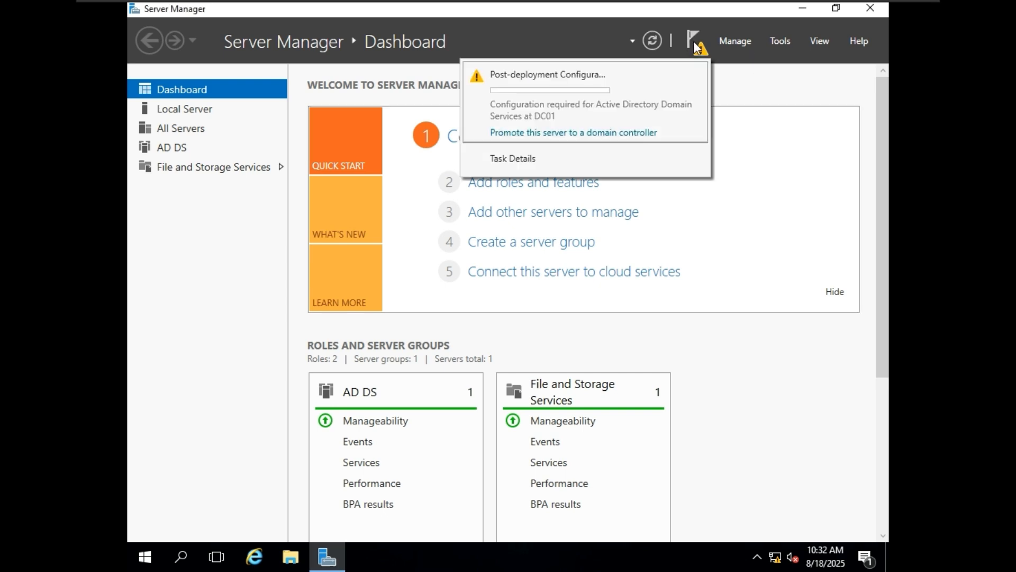
{"action": "left_click", "coordinate": [576, 137]}
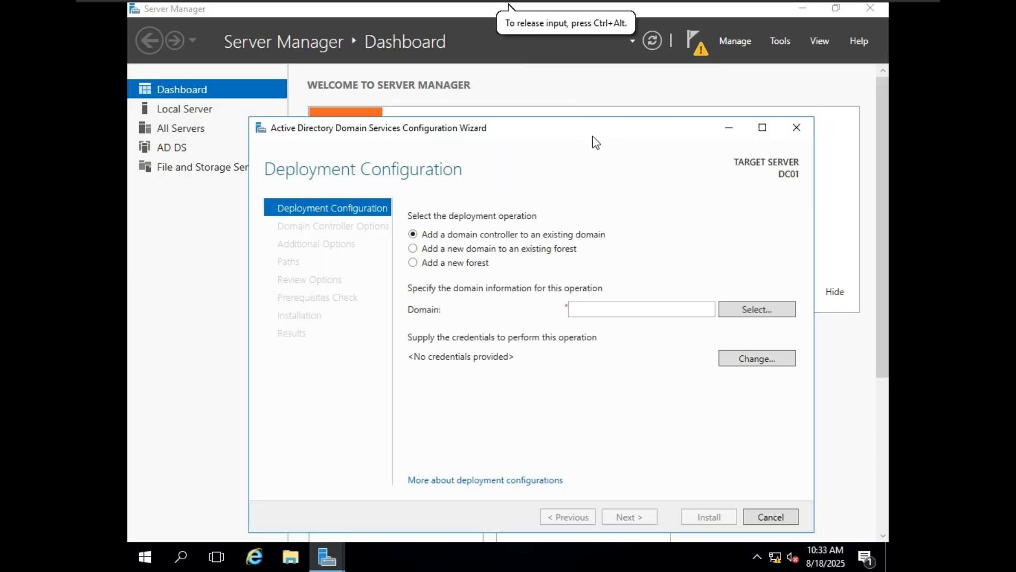
{"action": "left_click_drag", "start_coordinate": [584, 117], "coordinate": [584, 98]}
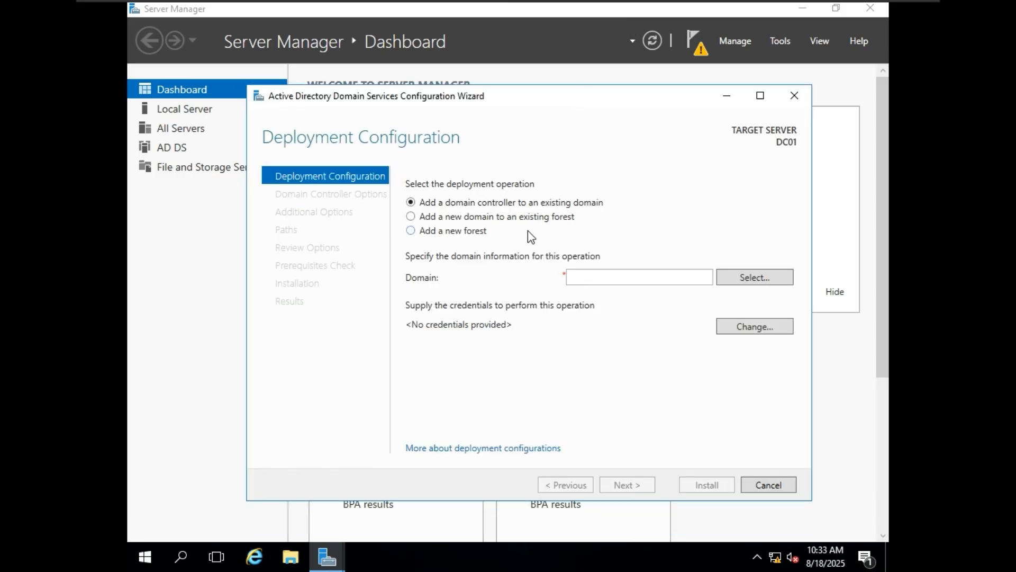
{"action": "left_click", "coordinate": [454, 231]}
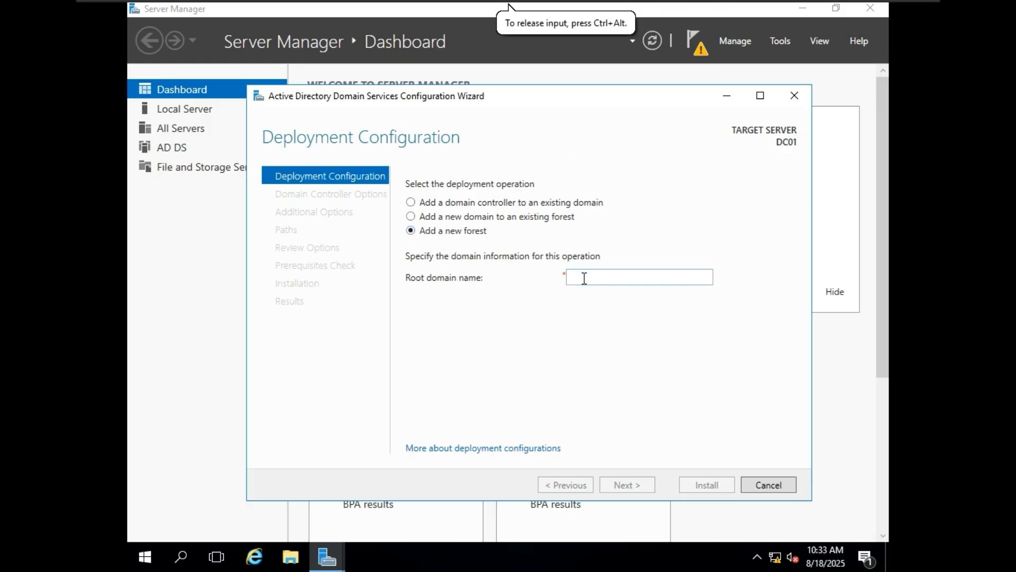
{"action": "left_click", "coordinate": [617, 277]}
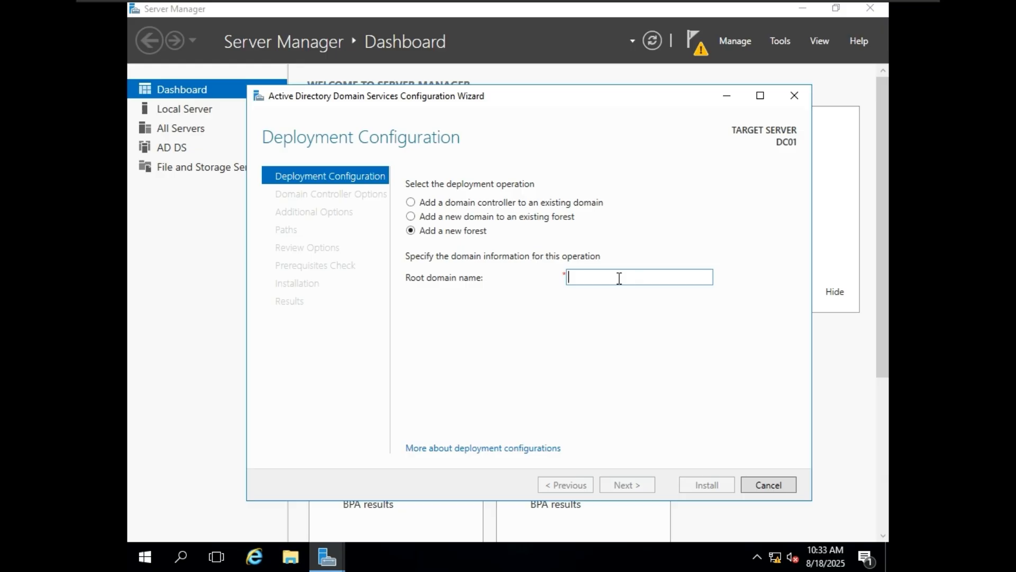
{"action": "type", "text": "lab.local"}
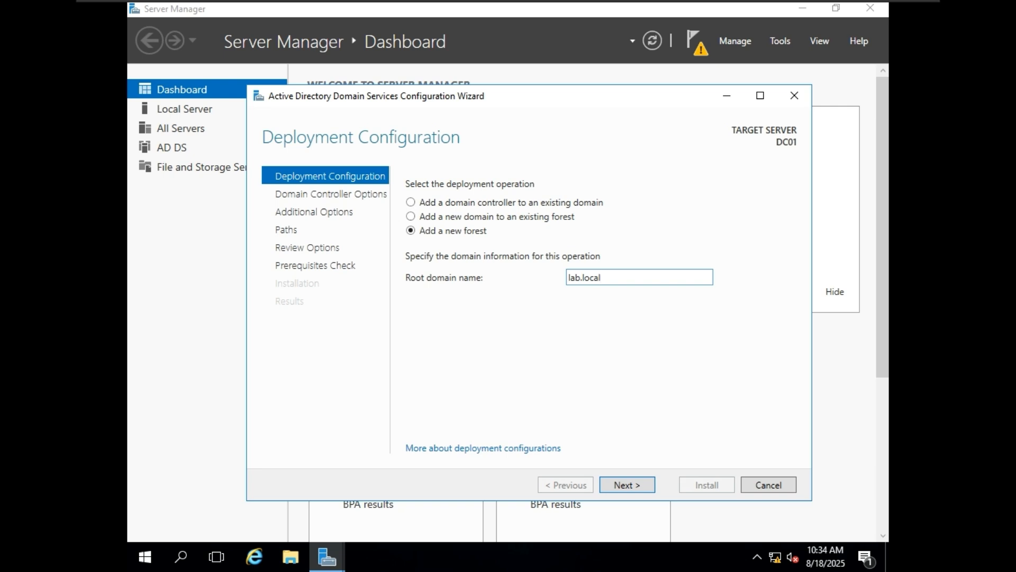
{"action": "left_click", "coordinate": [638, 484]}
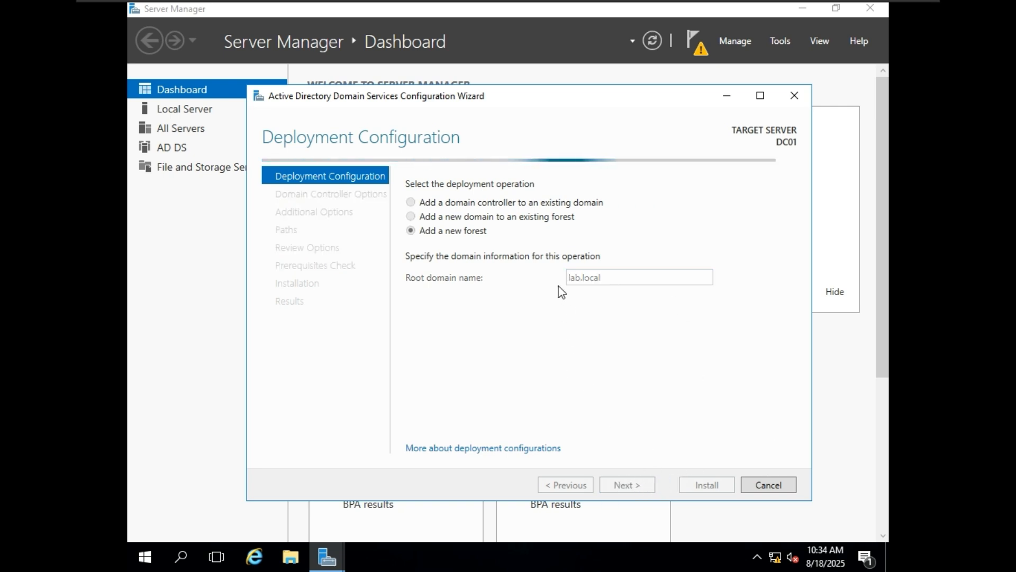
Step: Enter and confirm the Directory Services Restore Mode password, retyping it once
{"action": "mouse_move", "coordinate": [765, 6]}
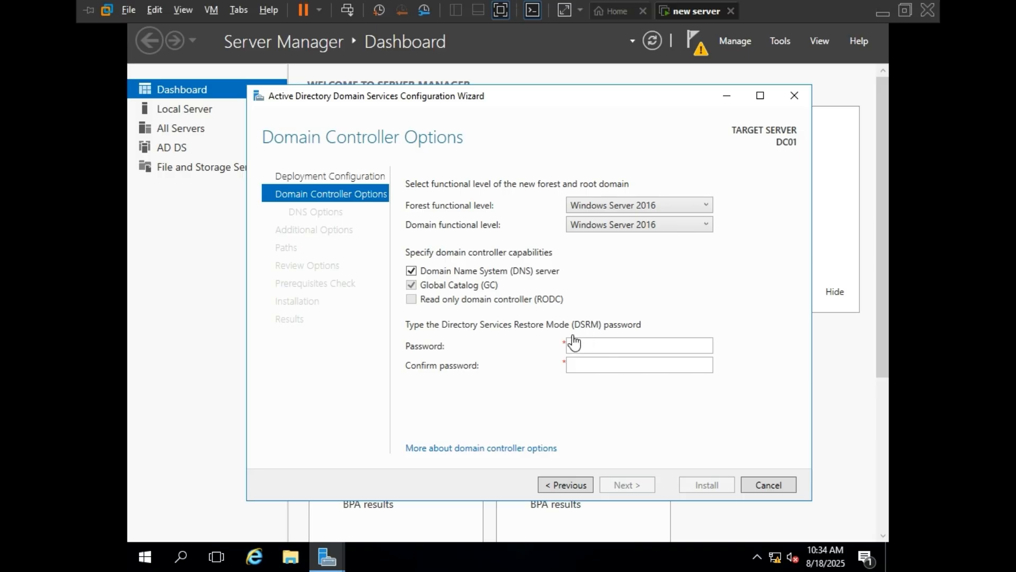
{"action": "left_click", "coordinate": [603, 346]}
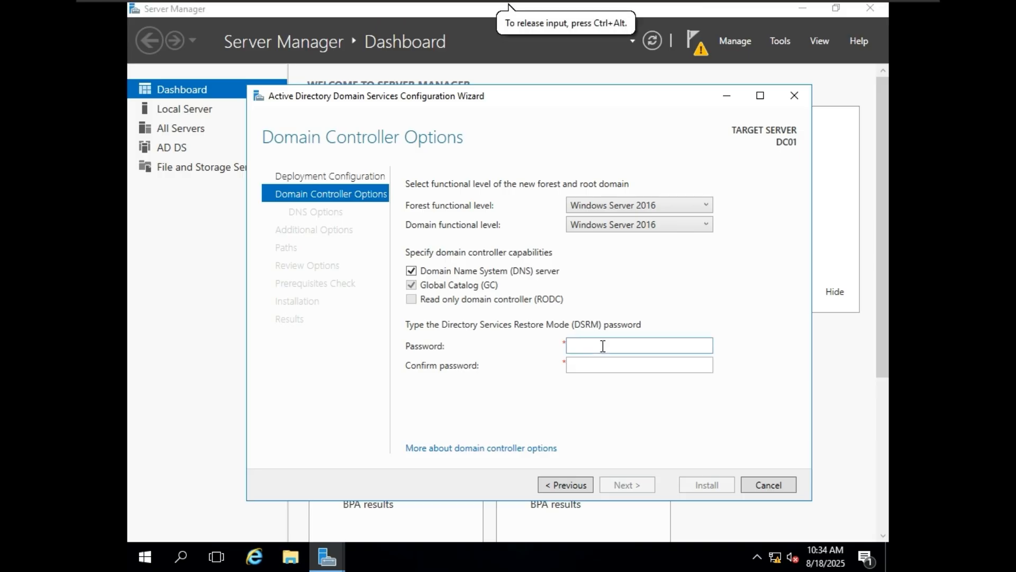
{"action": "type", "text": "•••••"}
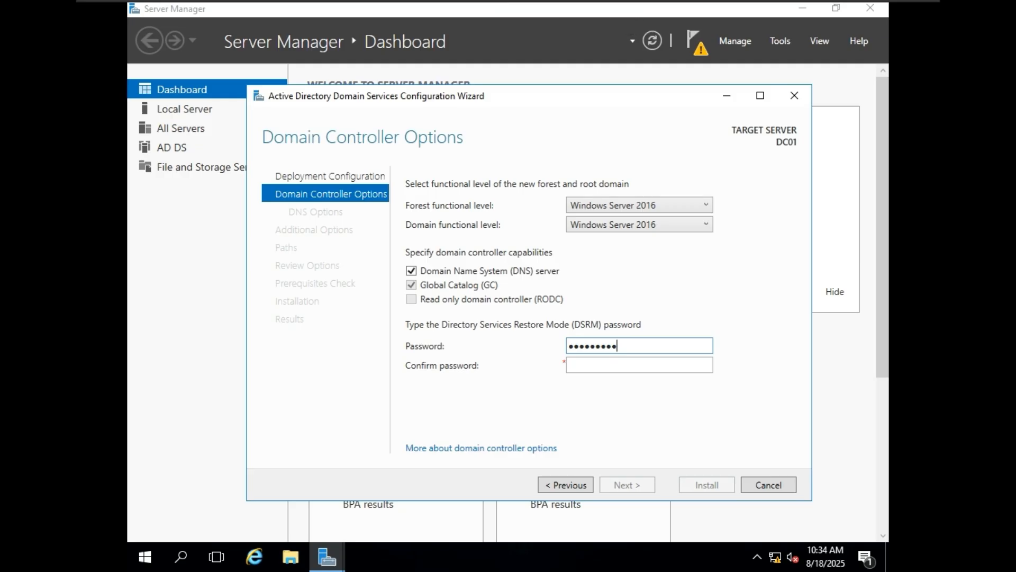
{"action": "left_click_drag", "start_coordinate": [625, 346], "coordinate": [552, 345]}
{"action": "key", "text": "BackSpace"}
{"action": "type", "text": "•••••••••"}
{"action": "left_click", "coordinate": [598, 367]}
{"action": "type", "text": "•••"}
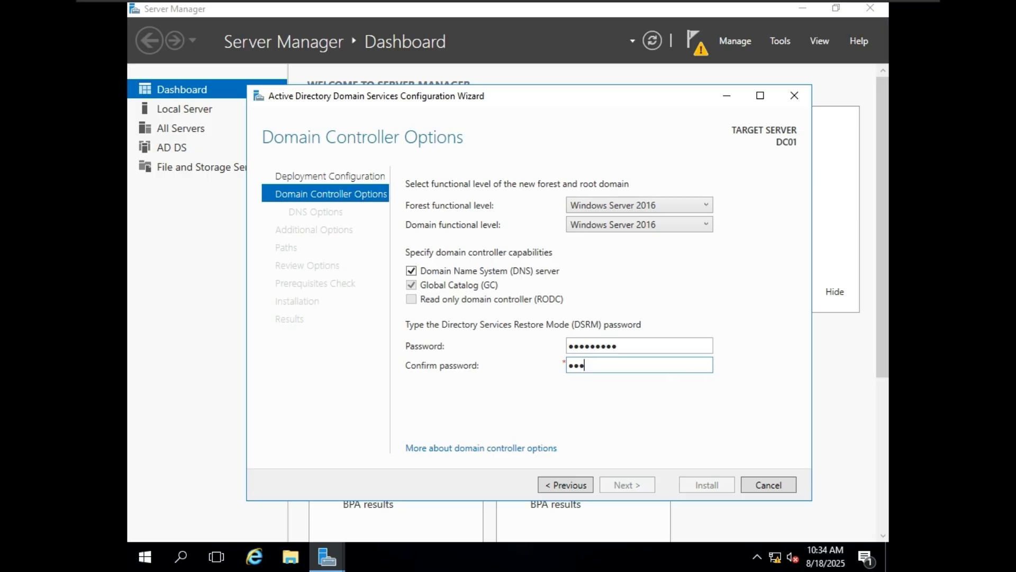
{"action": "type", "text": "••••••"}
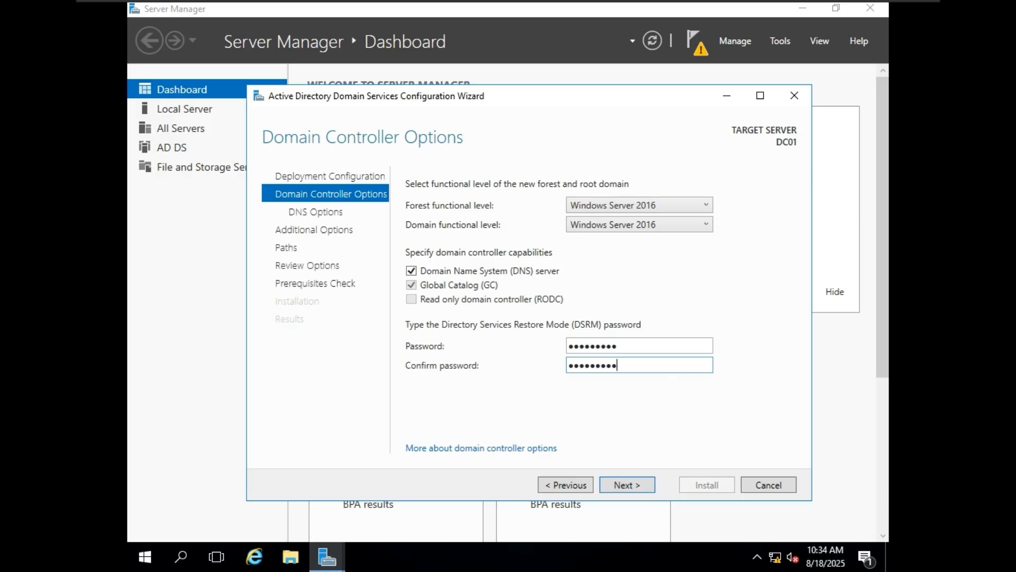
Step: Continue past DNS Options and keep the NetBIOS domain name LAB
{"action": "left_click", "coordinate": [642, 483]}
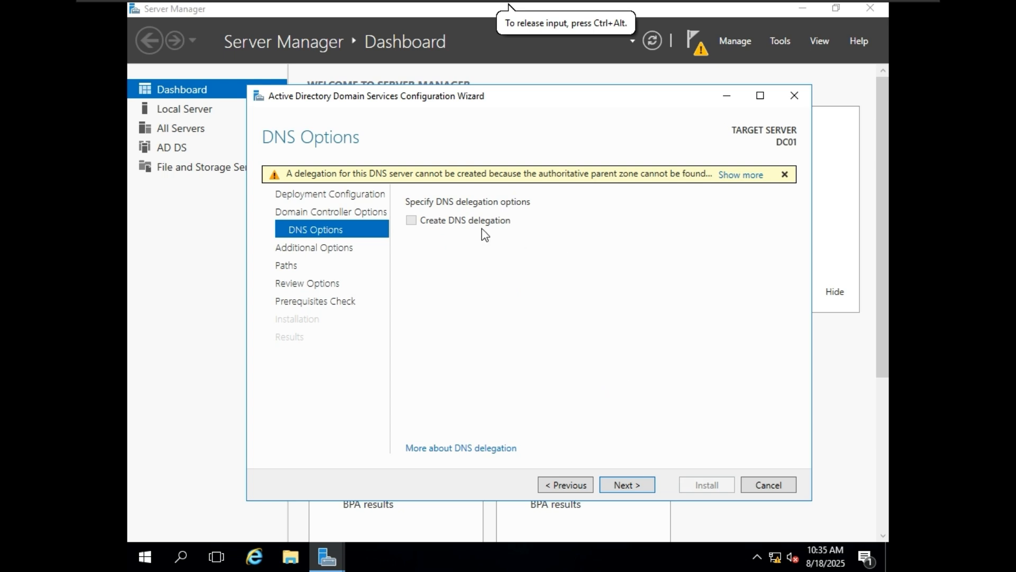
{"action": "left_click", "coordinate": [627, 483]}
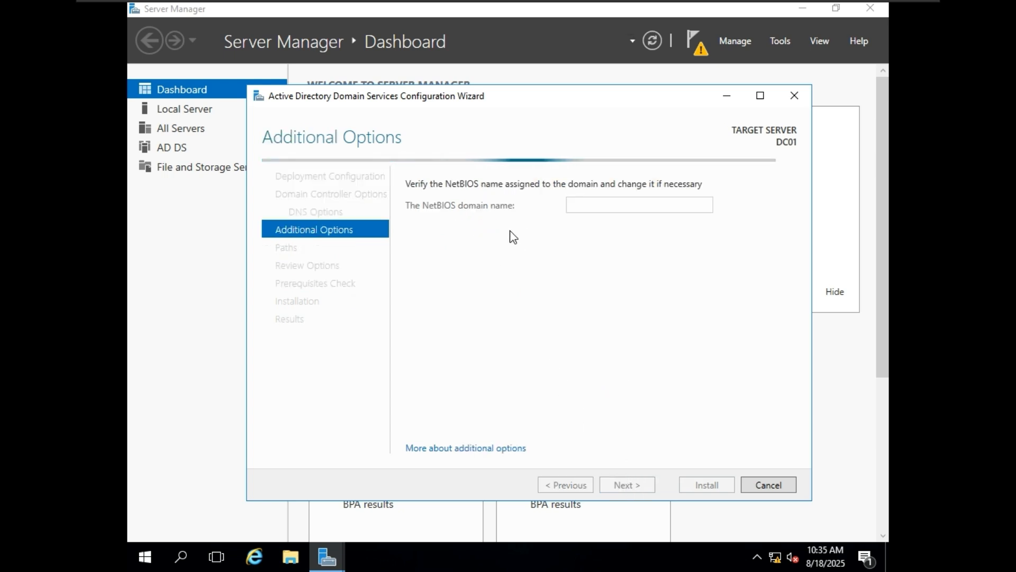
{"action": "double_click", "coordinate": [623, 206]}
{"action": "left_click", "coordinate": [623, 205]}
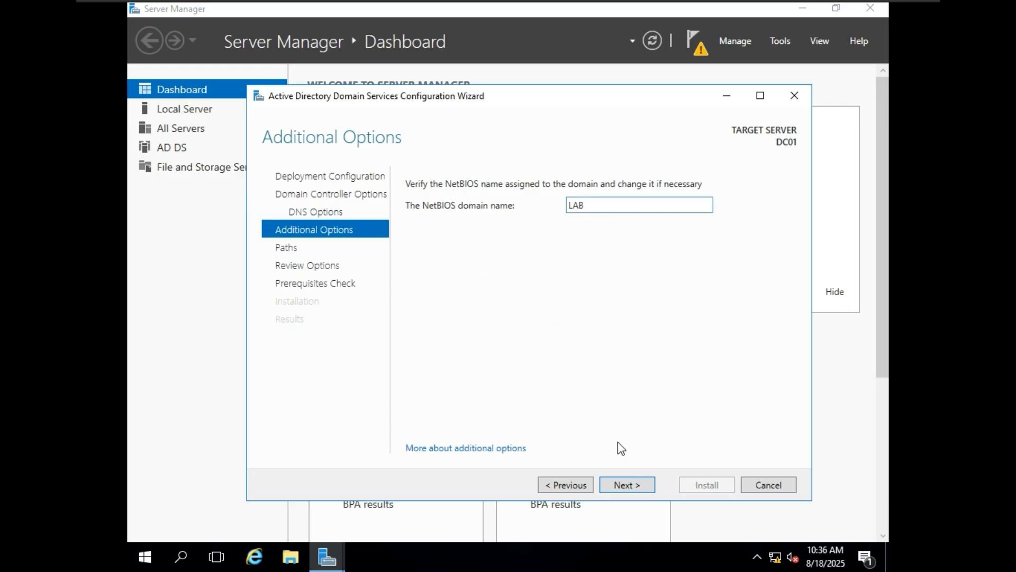
{"action": "left_click", "coordinate": [649, 488]}
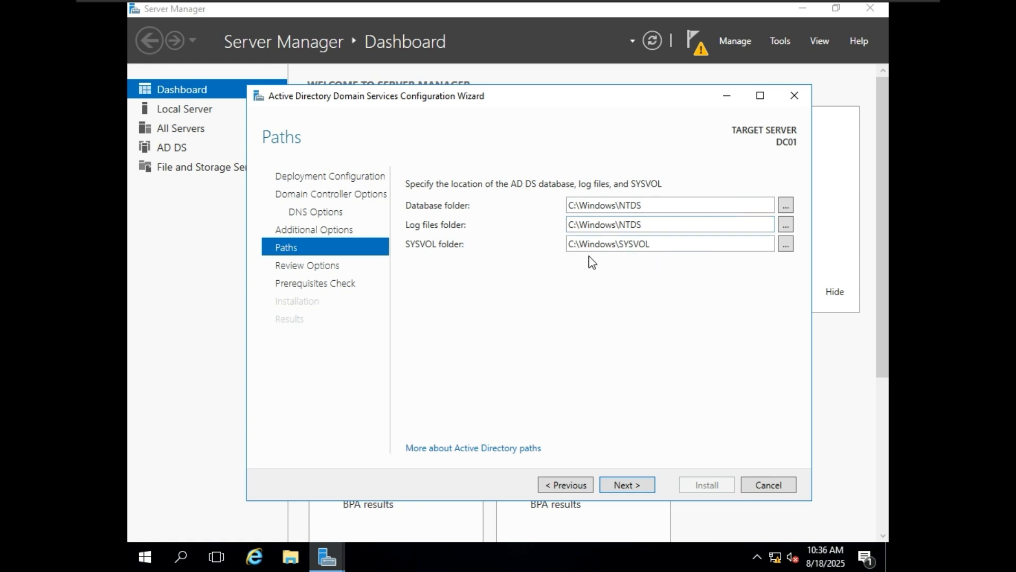
Step: Skip past Paths and review the summary, highlighting forest lab.local and NetBIOS name LAB
{"action": "left_click", "coordinate": [646, 483]}
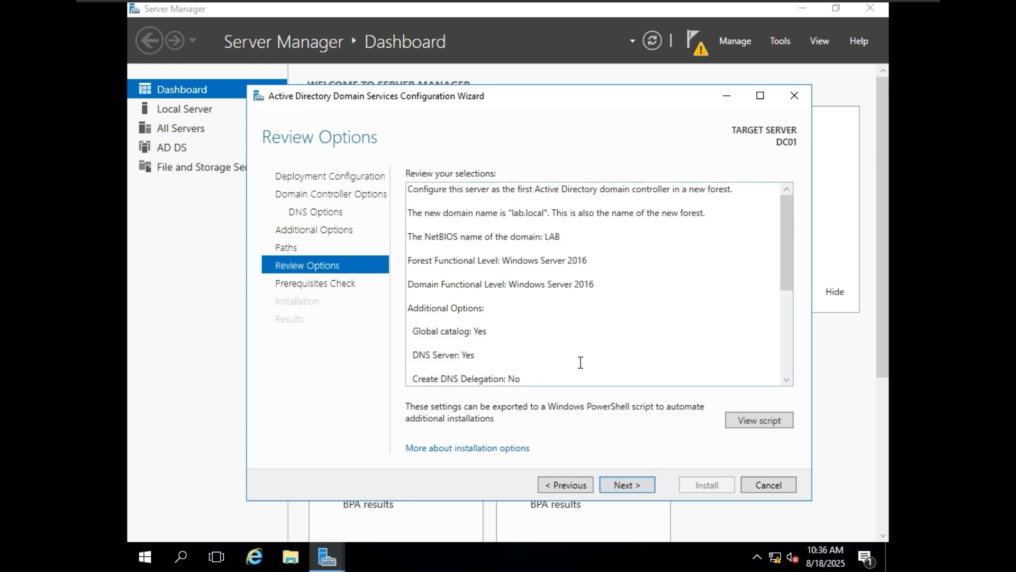
{"action": "left_click", "coordinate": [669, 282]}
{"action": "left_click", "coordinate": [663, 306]}
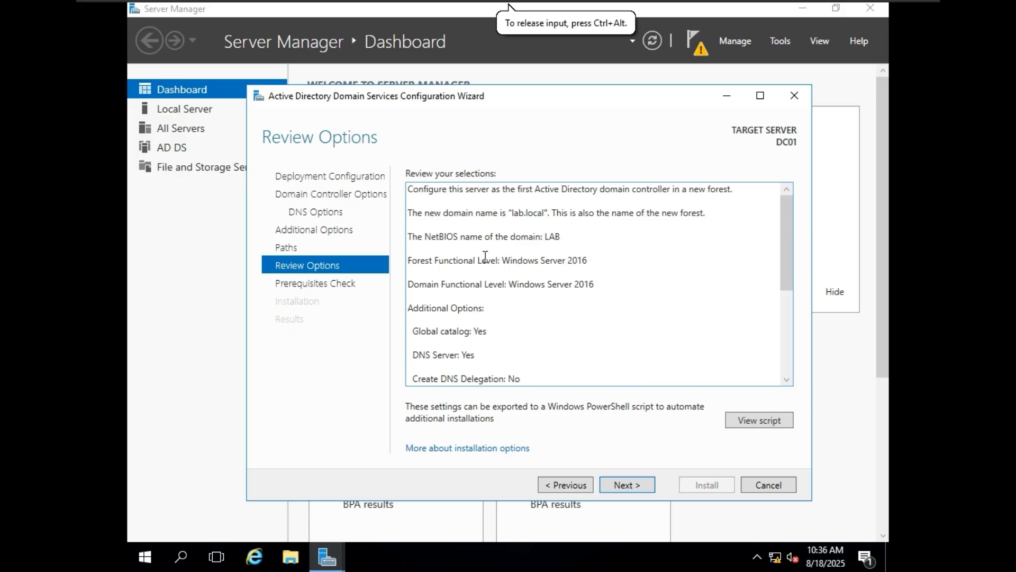
{"action": "left_click_drag", "start_coordinate": [446, 237], "coordinate": [581, 232]}
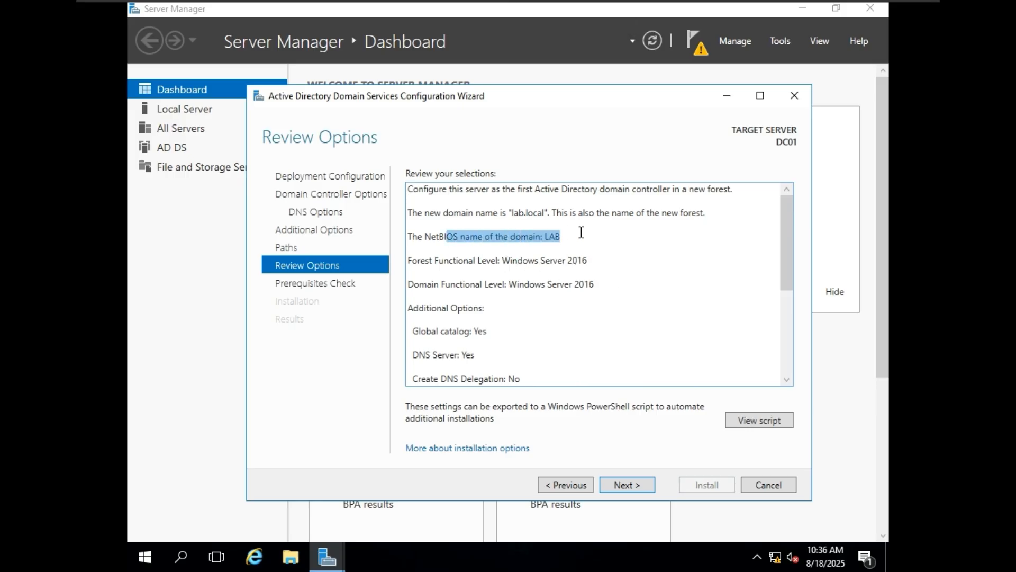
{"action": "left_click_drag", "start_coordinate": [461, 213], "coordinate": [544, 214]}
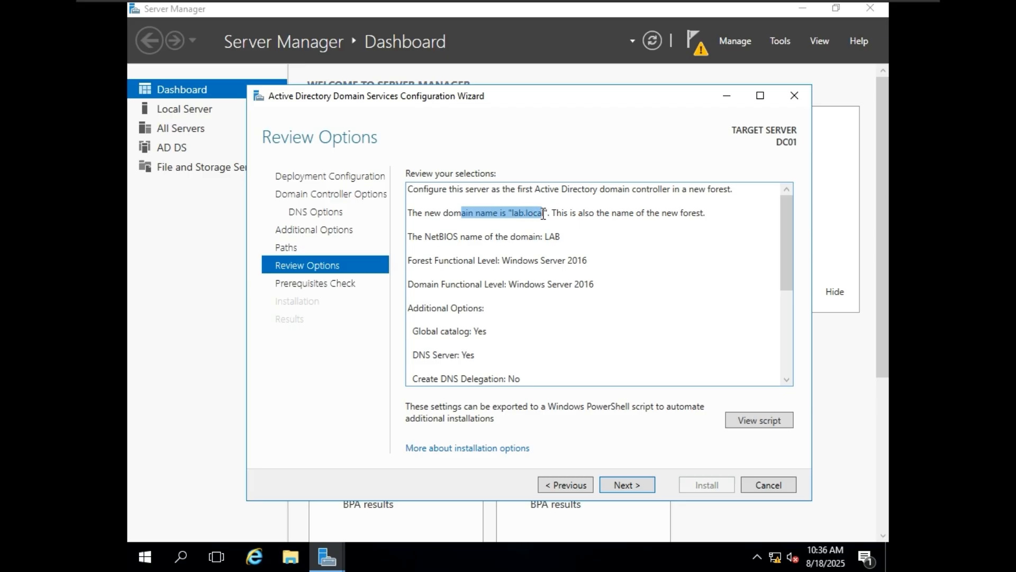
{"action": "left_click_drag", "start_coordinate": [445, 330], "coordinate": [485, 333]}
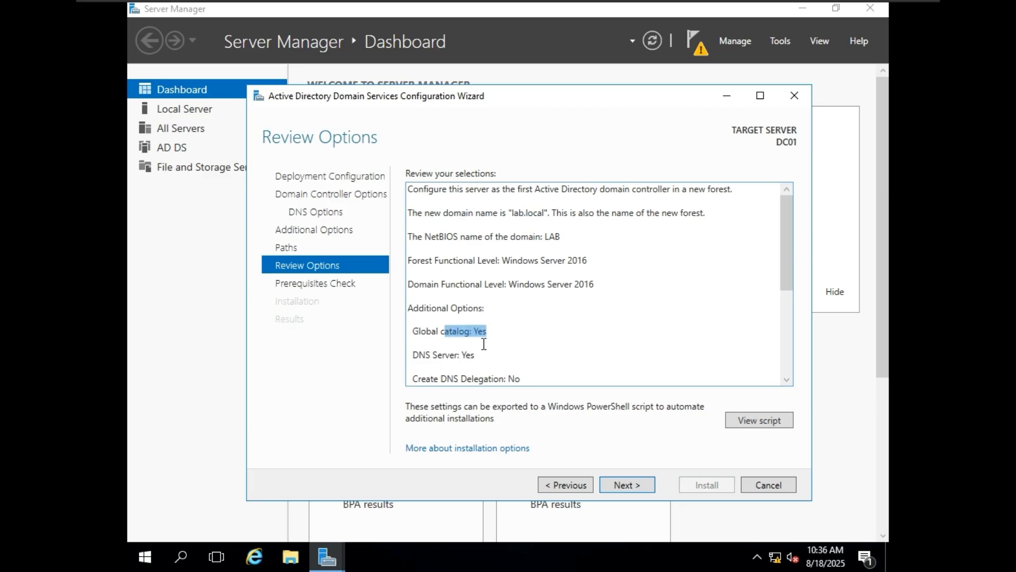
{"action": "scroll", "coordinate": [502, 339], "scroll_direction": "down", "scroll_amount": 1}
{"action": "left_click_drag", "start_coordinate": [472, 286], "coordinate": [429, 284]}
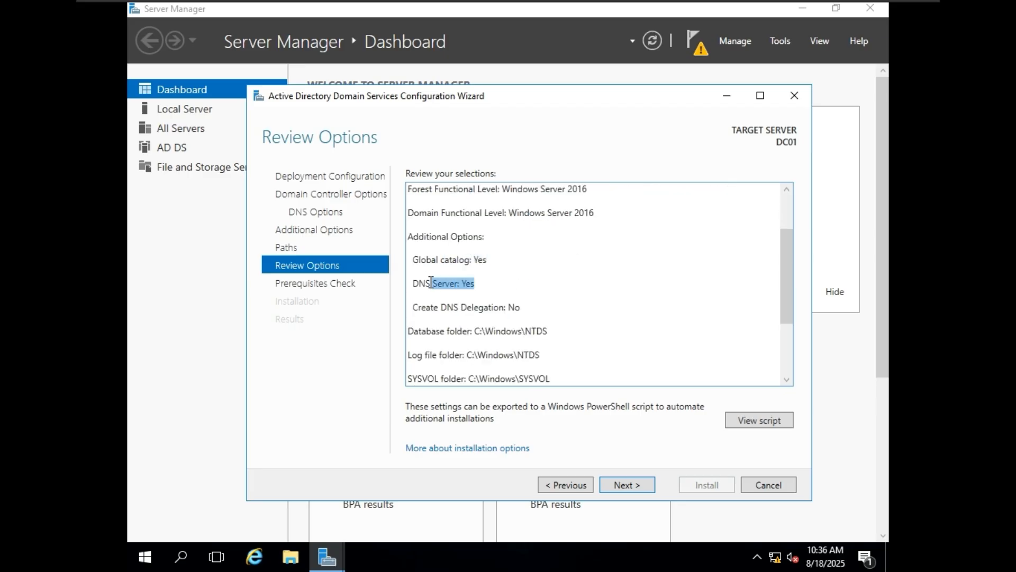
{"action": "left_click", "coordinate": [562, 274]}
{"action": "scroll", "coordinate": [569, 286], "scroll_direction": "down", "scroll_amount": 1}
{"action": "left_click_drag", "start_coordinate": [576, 302], "coordinate": [441, 259]}
{"action": "scroll", "coordinate": [559, 292], "scroll_direction": "down", "scroll_amount": 1}
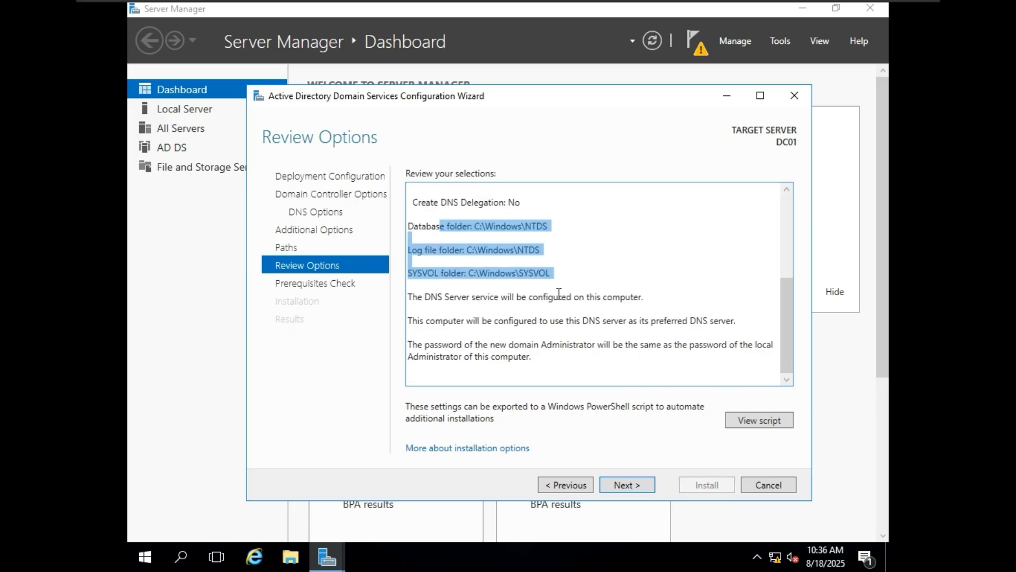
Step: Pass the prerequisites check and install AD DS to promote the server
{"action": "left_click", "coordinate": [627, 483]}
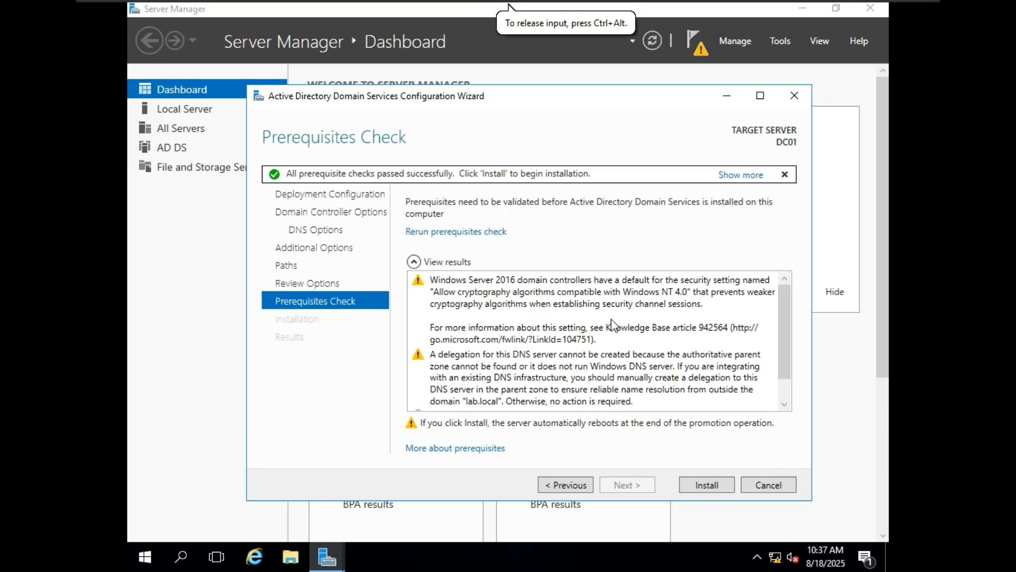
{"action": "scroll", "coordinate": [630, 329], "scroll_direction": "down", "scroll_amount": 2}
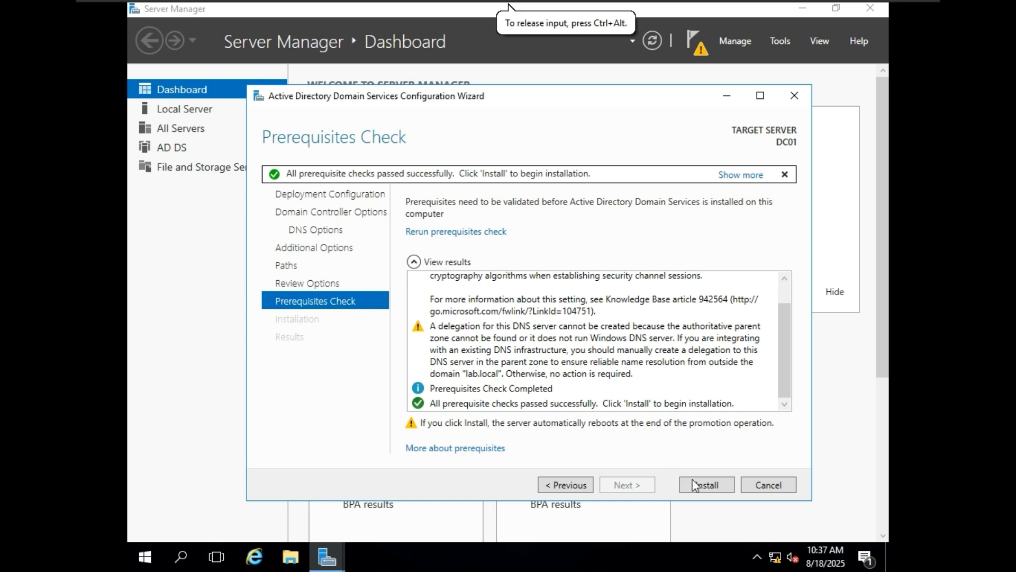
{"action": "left_click", "coordinate": [709, 488]}
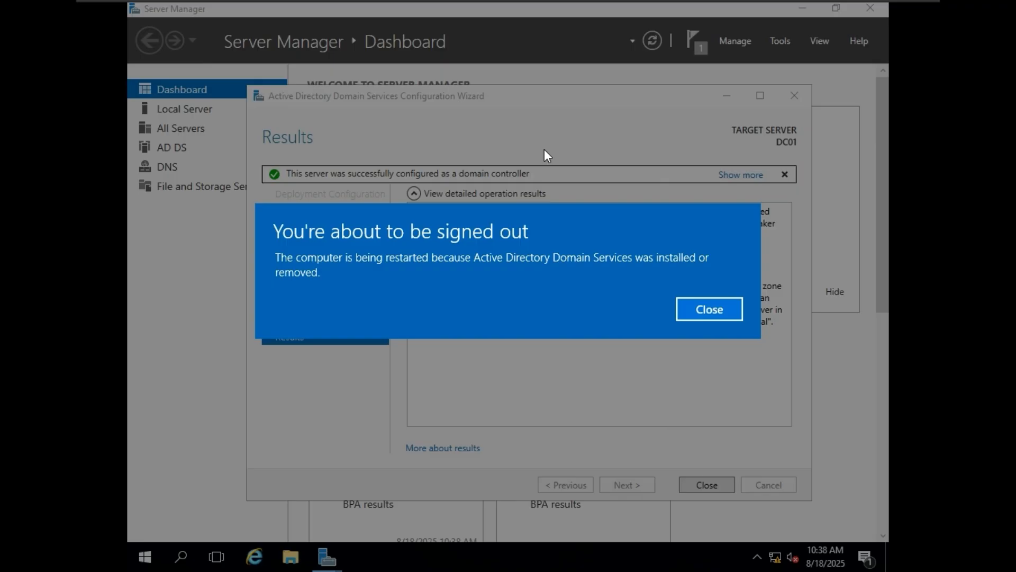
Step: Let the server restart, then sign in as LAB\Administrator with the account password
{"action": "left_click", "coordinate": [697, 312]}
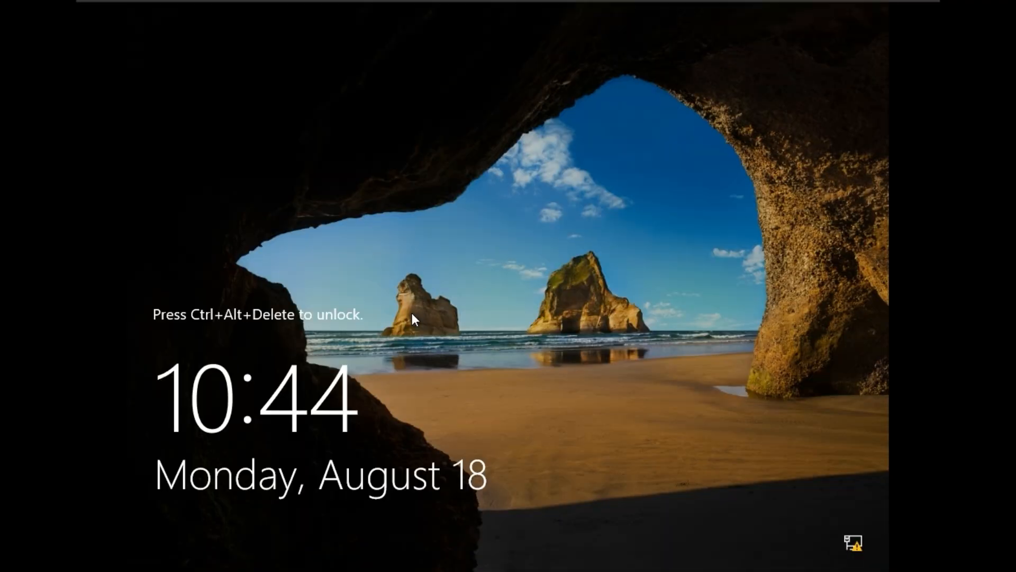
{"action": "key", "text": "ctrl+alt+Delete"}
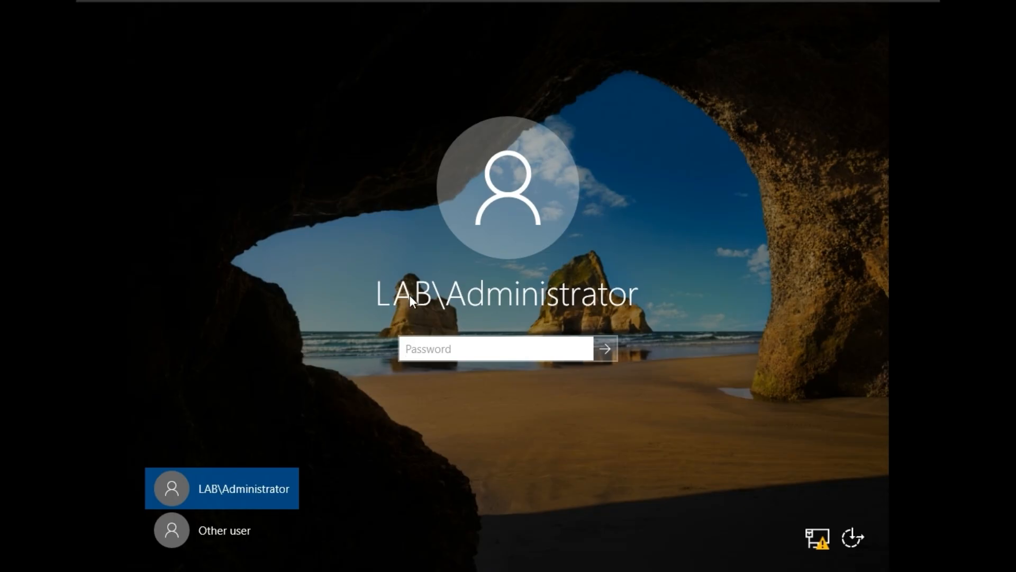
{"action": "left_click", "coordinate": [242, 532]}
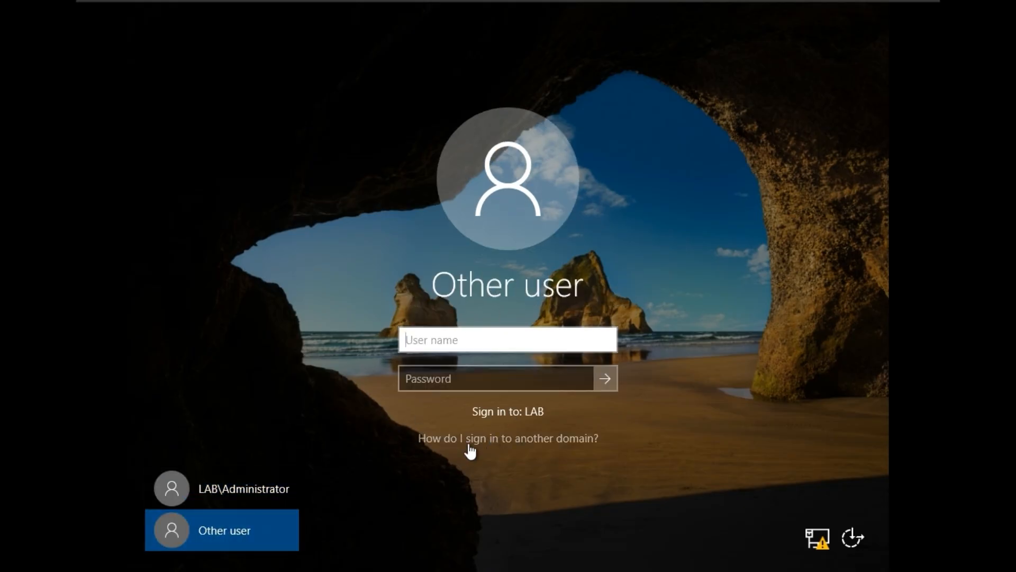
{"action": "left_click", "coordinate": [243, 479]}
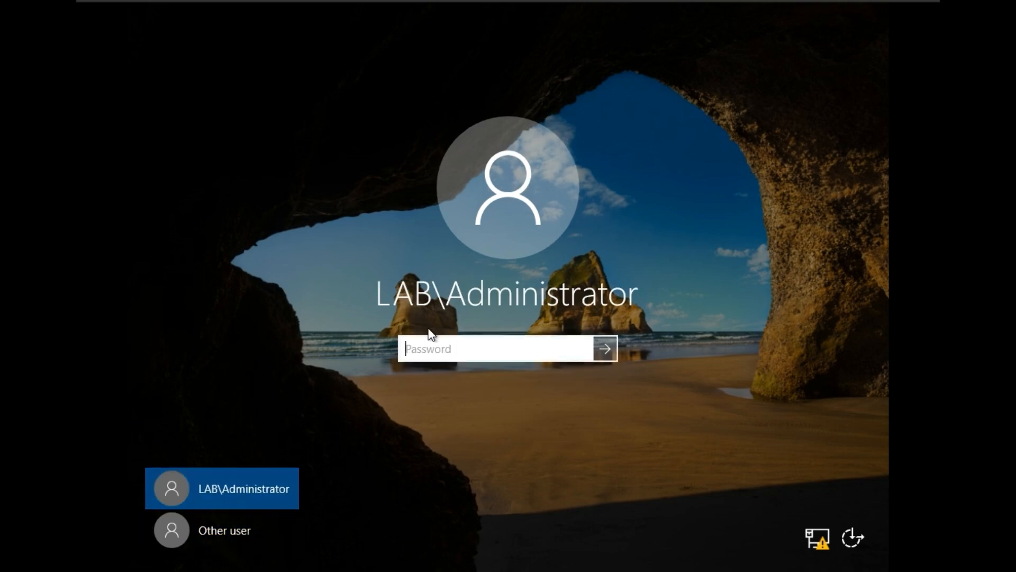
{"action": "type", "text": "*******23"}
{"action": "left_click", "coordinate": [578, 351]}
{"action": "left_click", "coordinate": [606, 349]}
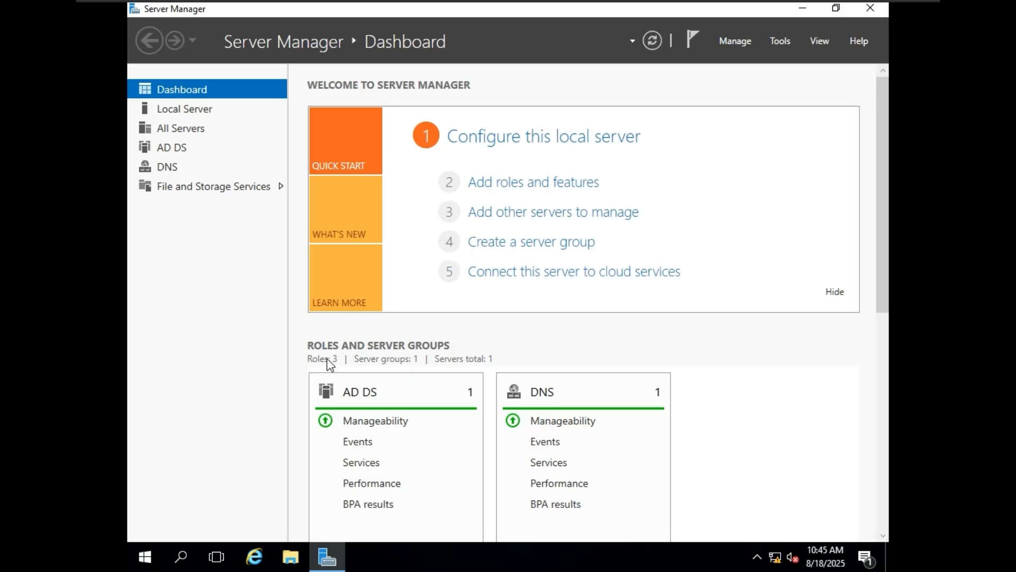
Step: Look over the dashboard's role tiles, including AD DS and DNS, then bring up the Tools menu
{"action": "scroll", "coordinate": [439, 360], "scroll_direction": "down", "scroll_amount": 2}
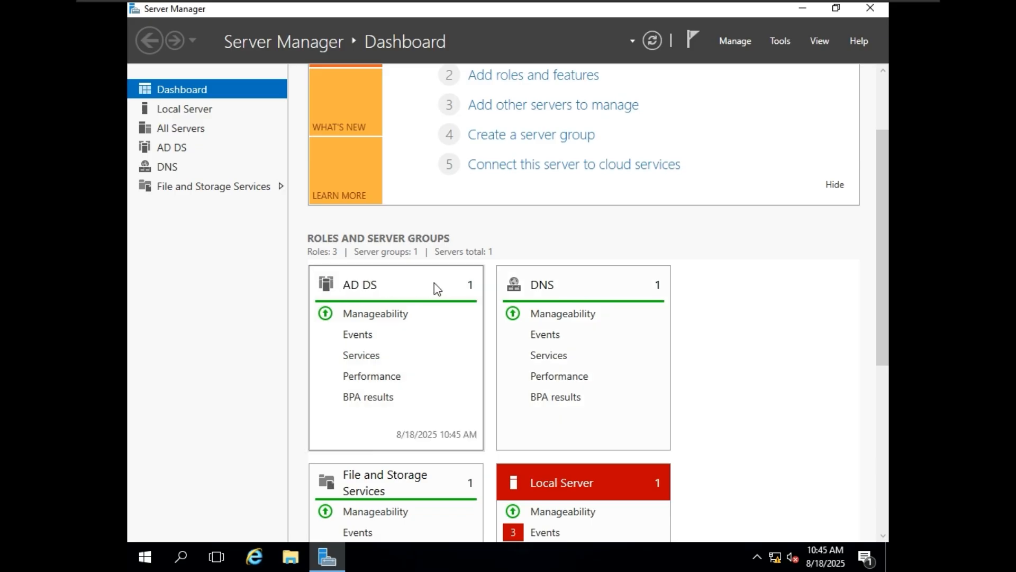
{"action": "scroll", "coordinate": [569, 286], "scroll_direction": "down", "scroll_amount": 5}
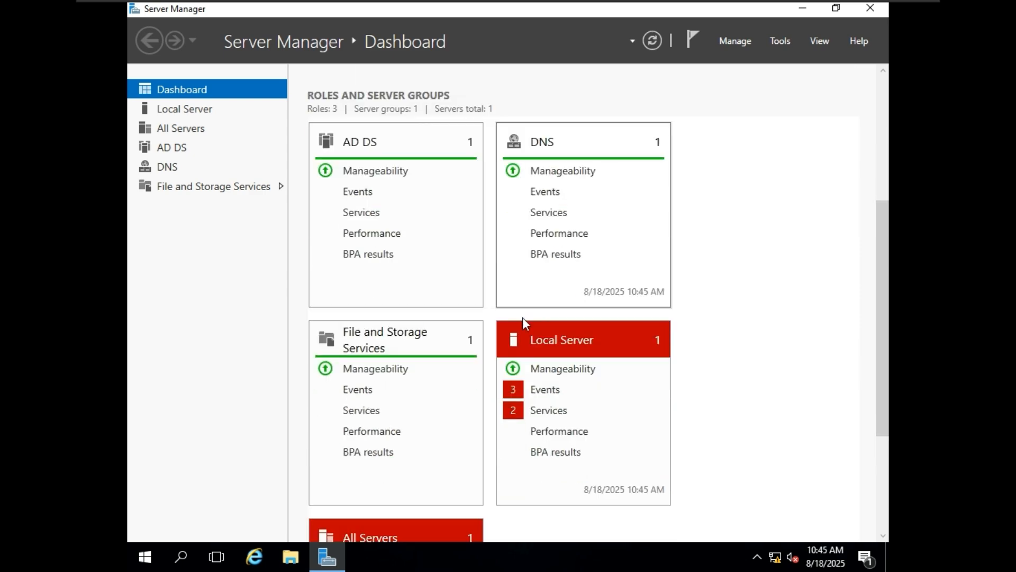
{"action": "scroll", "coordinate": [406, 355], "scroll_direction": "down", "scroll_amount": 6}
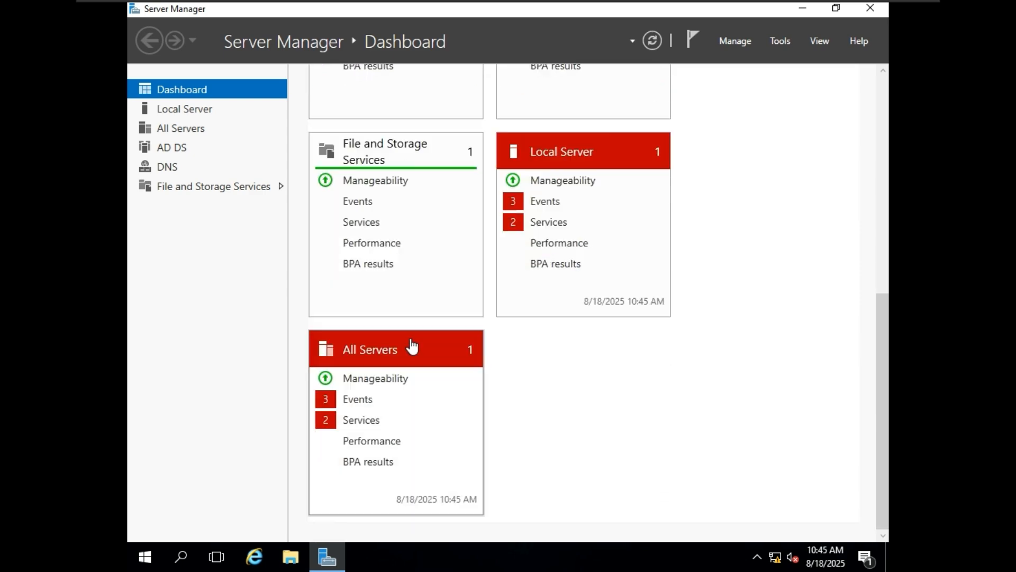
{"action": "scroll", "coordinate": [413, 347], "scroll_direction": "up", "scroll_amount": 12}
{"action": "scroll", "coordinate": [413, 347], "scroll_direction": "up", "scroll_amount": 2}
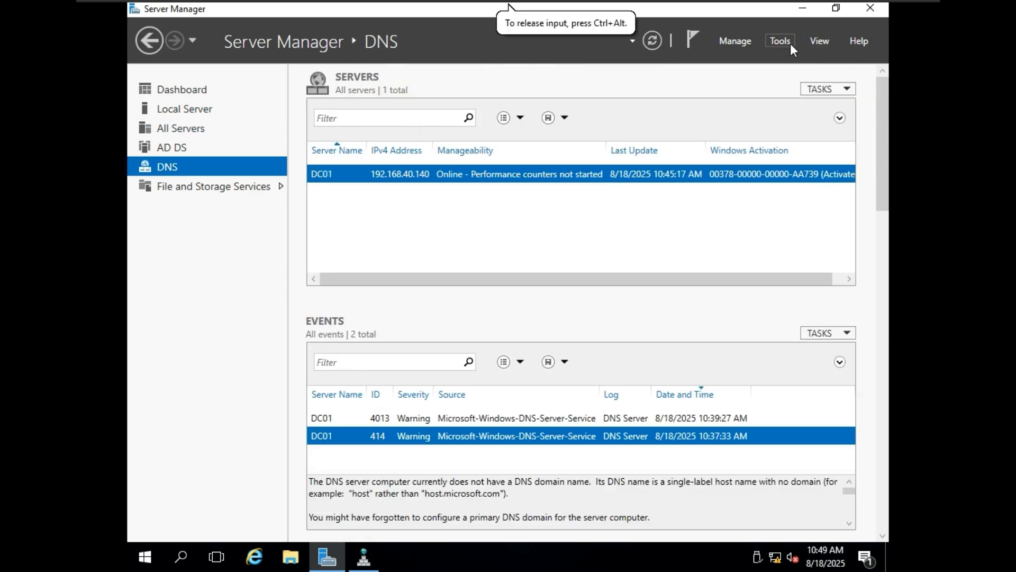
{"action": "left_click", "coordinate": [787, 45]}
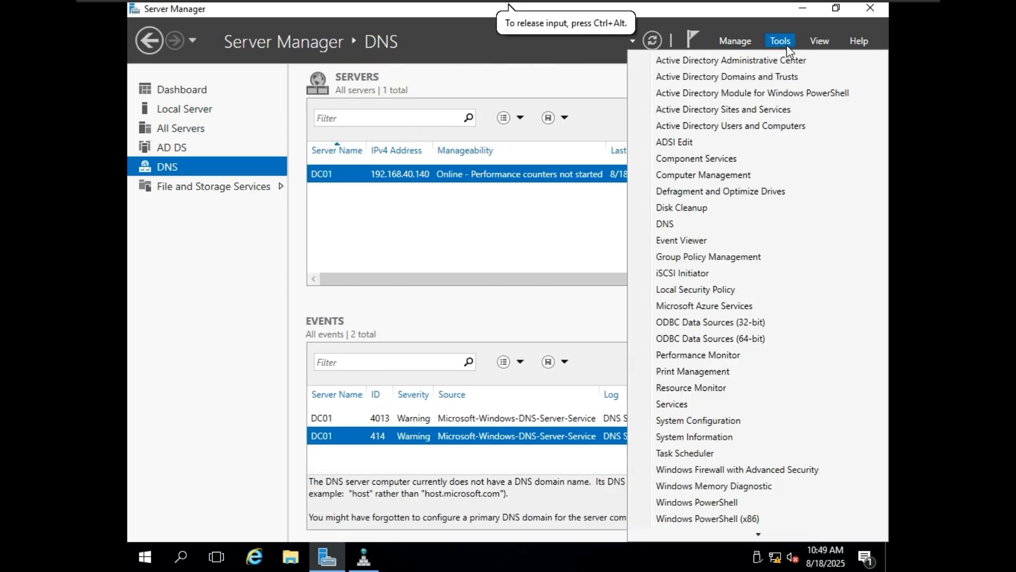
Step: Open DNS Manager and expand DC01 > Forward Lookup Zones > lab.local
{"action": "left_click", "coordinate": [680, 225]}
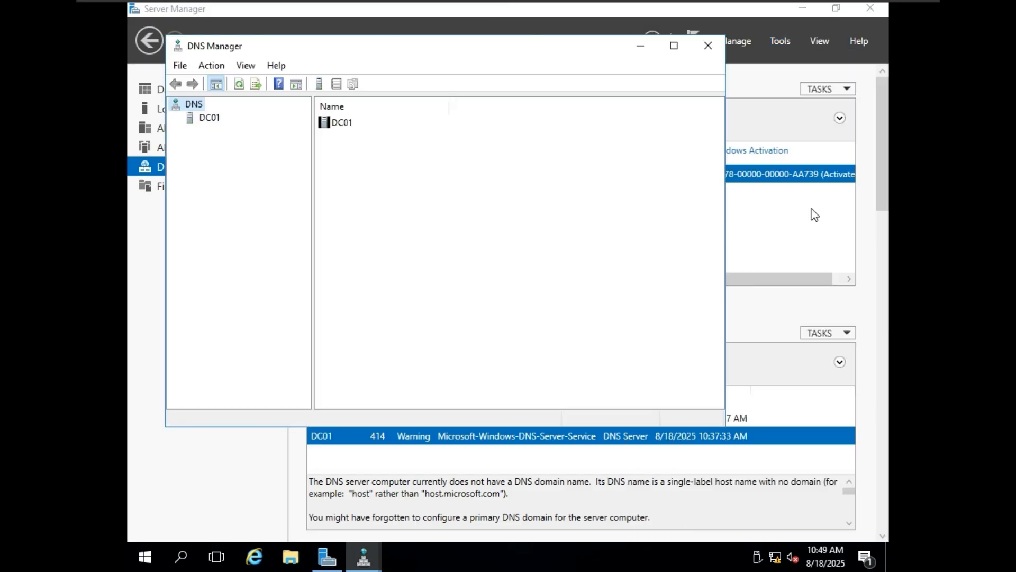
{"action": "double_click", "coordinate": [214, 120]}
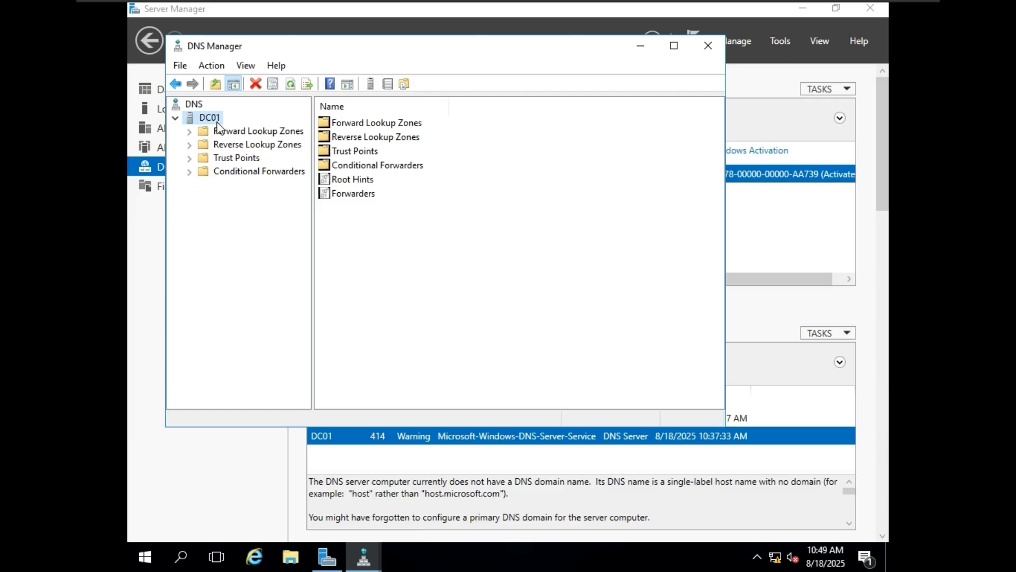
{"action": "double_click", "coordinate": [230, 133]}
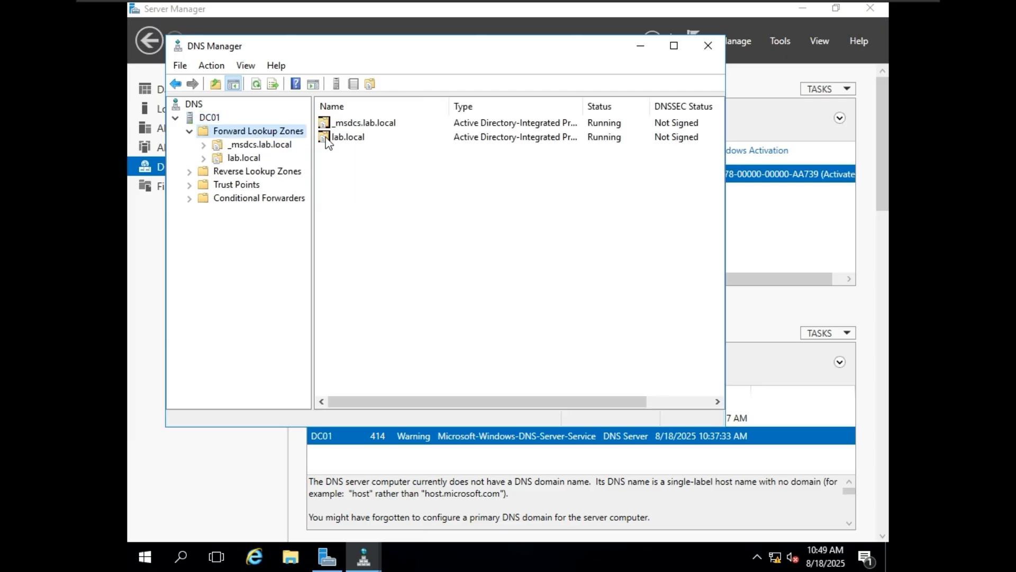
{"action": "double_click", "coordinate": [358, 139]}
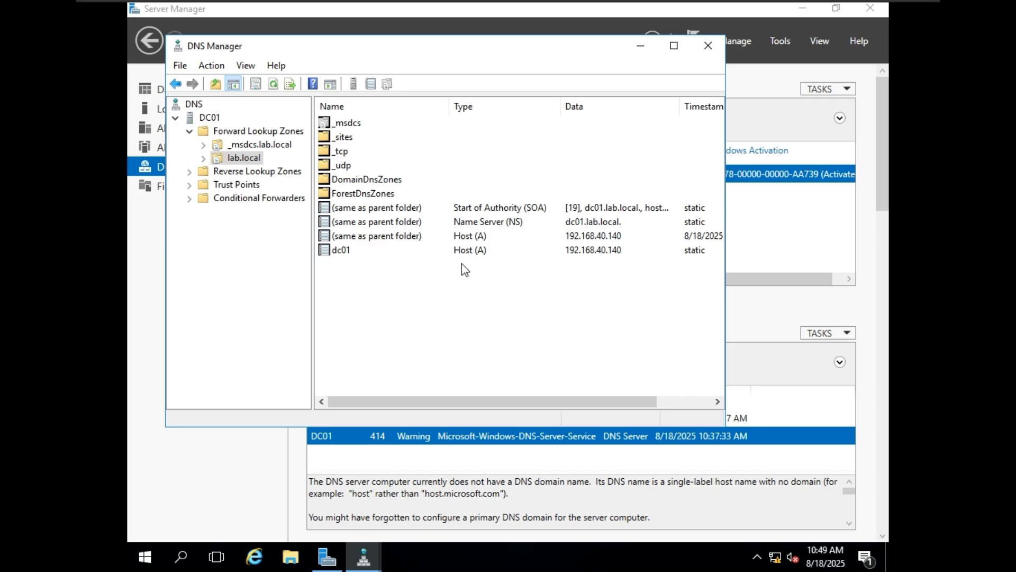
Step: Inspect the dc01 host record showing 192.168.40.140, then cancel without changes
{"action": "double_click", "coordinate": [340, 251]}
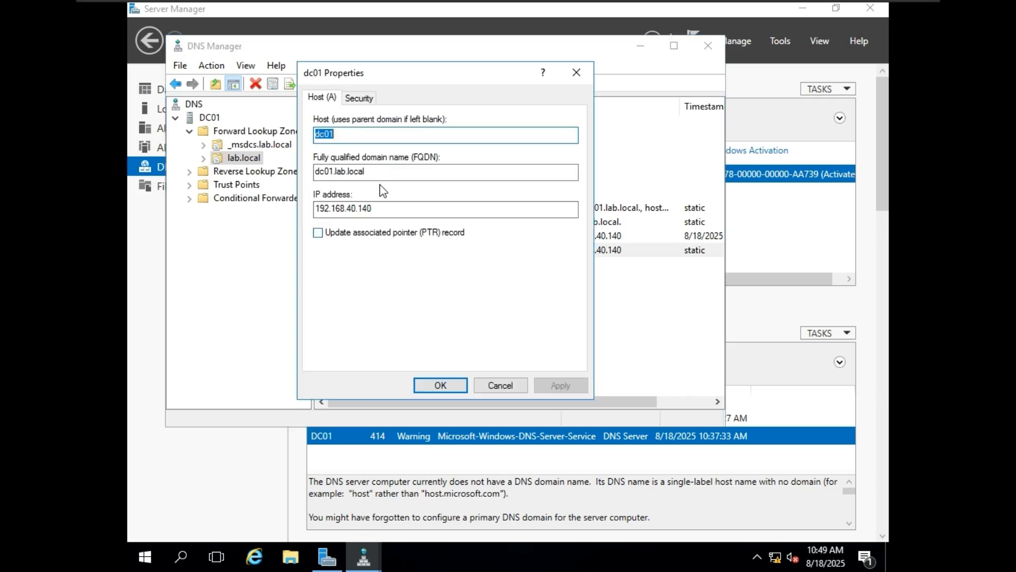
{"action": "left_click_drag", "start_coordinate": [374, 174], "coordinate": [298, 171]}
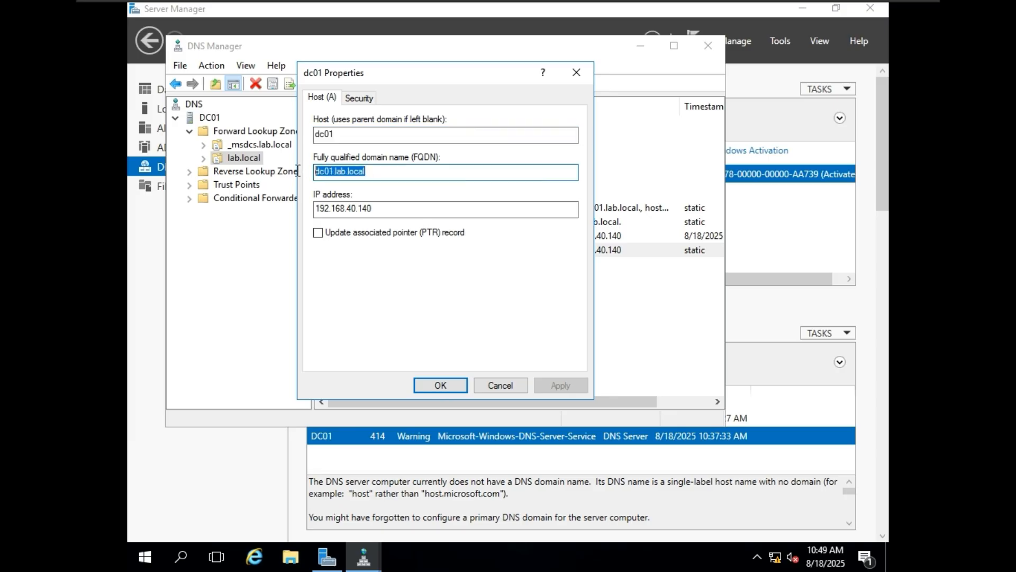
{"action": "left_click", "coordinate": [402, 212]}
{"action": "left_click", "coordinate": [517, 384]}
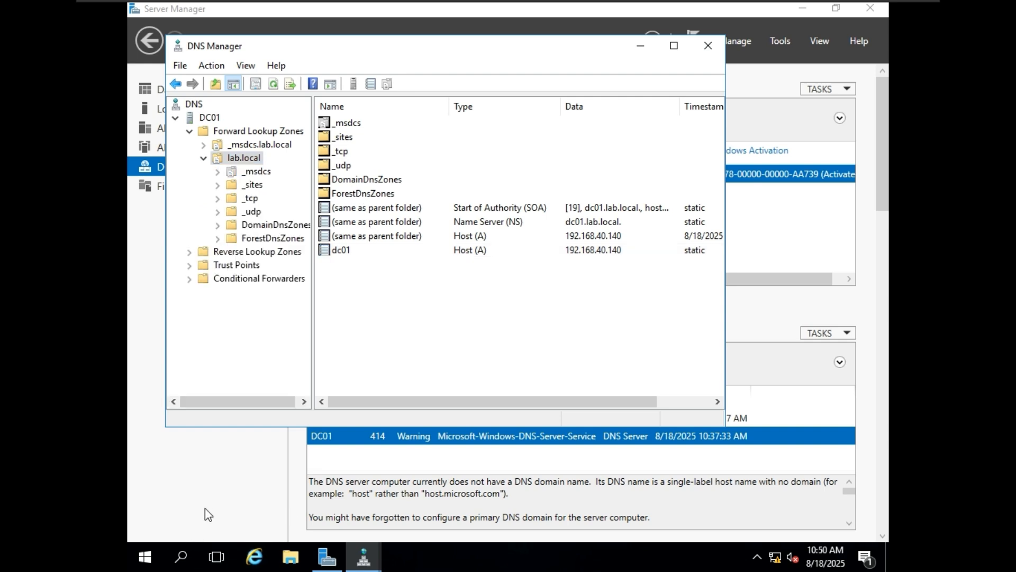
Step: Launch Command Prompt as administrator and ping dc01
{"action": "left_click", "coordinate": [182, 557]}
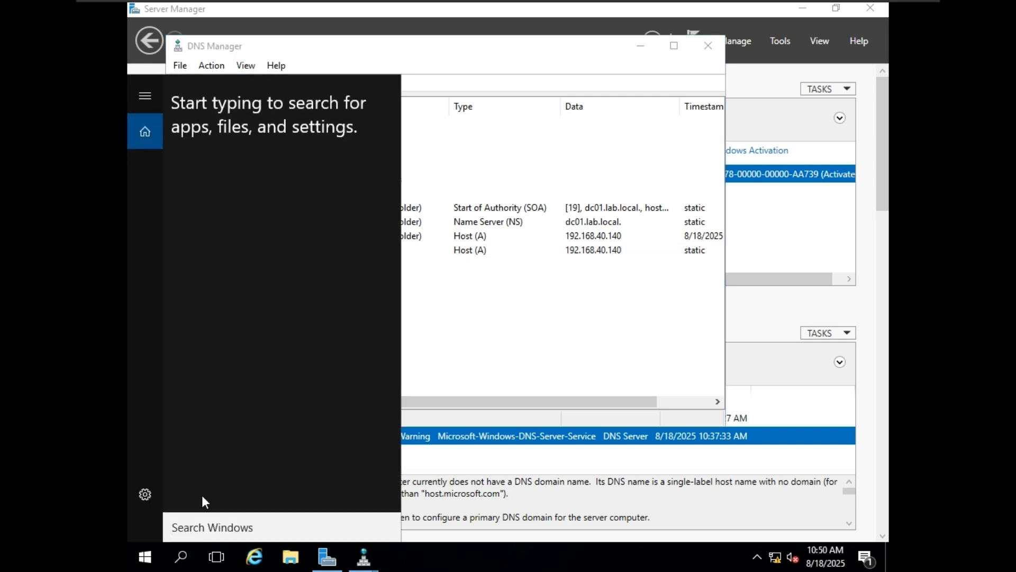
{"action": "type", "text": "com"}
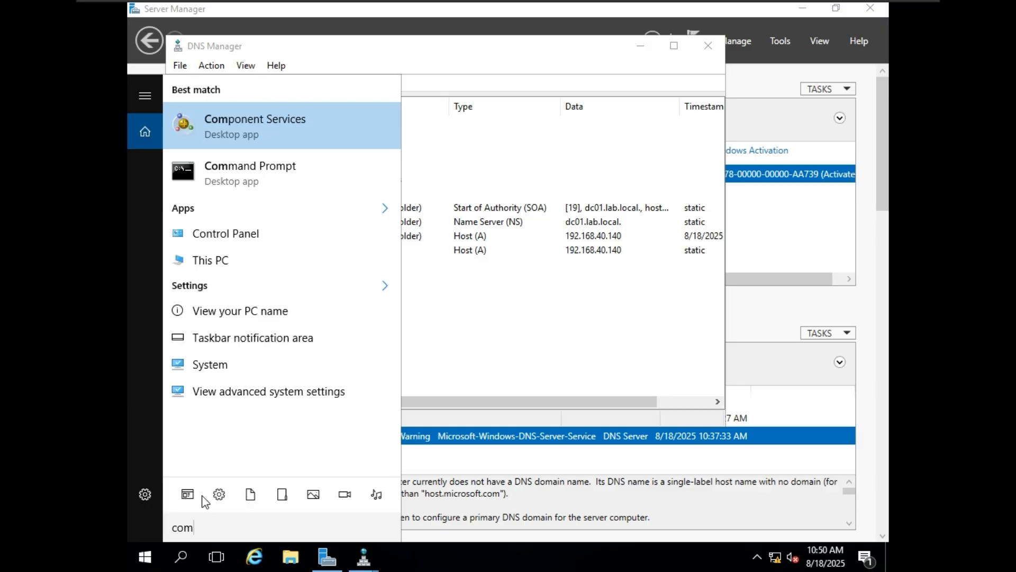
{"action": "key", "text": "Down"}
{"action": "key", "text": "Return"}
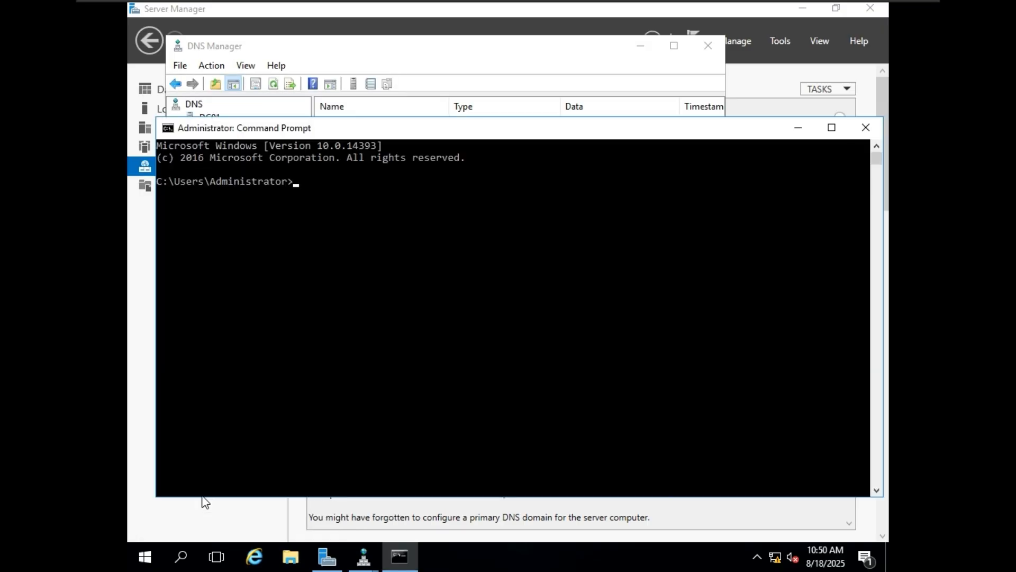
{"action": "left_click_drag", "start_coordinate": [369, 135], "coordinate": [408, 242]}
{"action": "type", "text": "Test"}
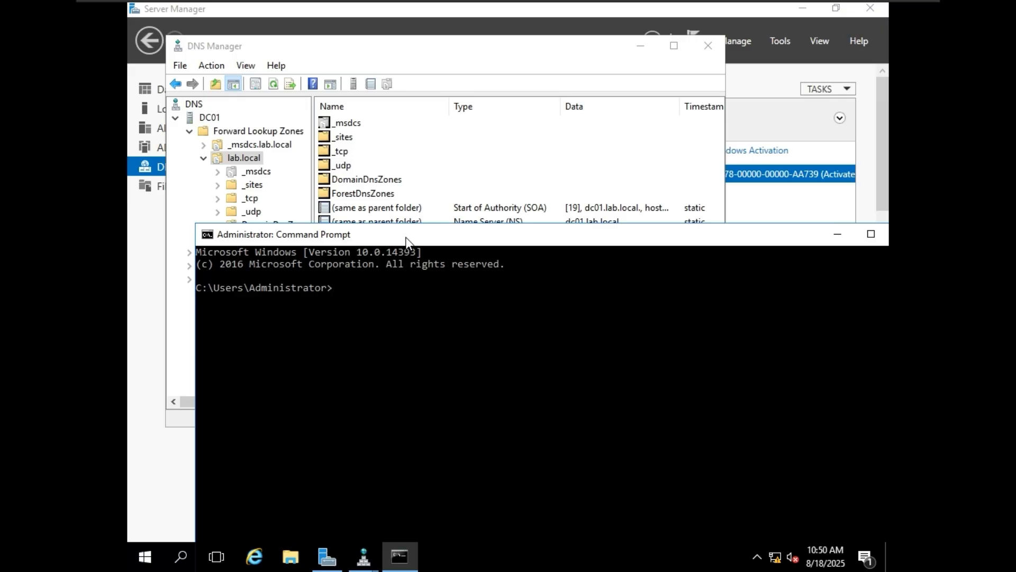
{"action": "type", "text": "pingf"}
{"action": "key", "text": "BackSpace"}
{"action": "key", "text": "BackSpace"}
{"action": "key", "text": "BackSpace"}
{"action": "key", "text": "Return"}
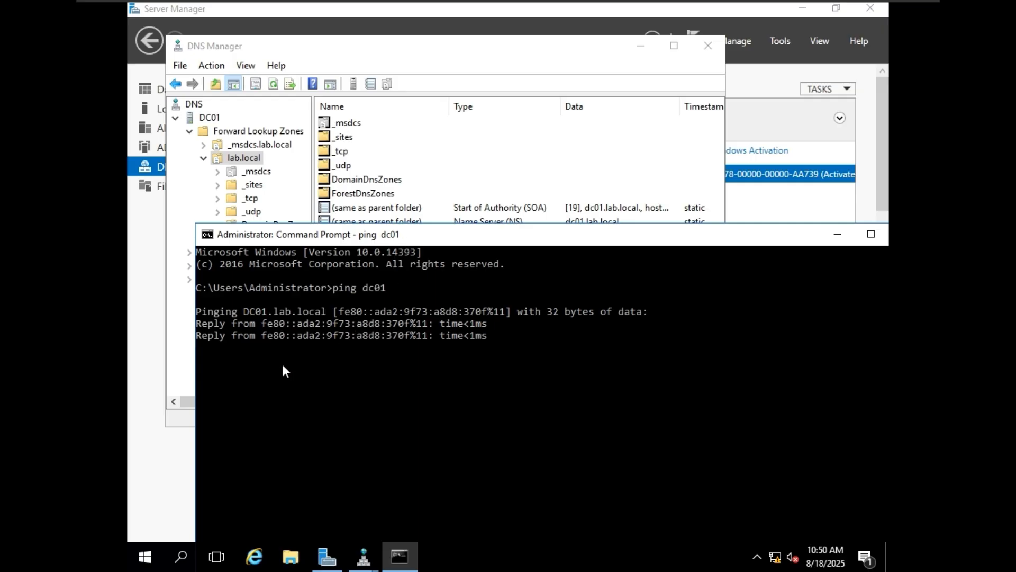
Step: Confirm the ping resolves to DC01.lab.local, then minimize the command window
{"action": "double_click", "coordinate": [374, 289]}
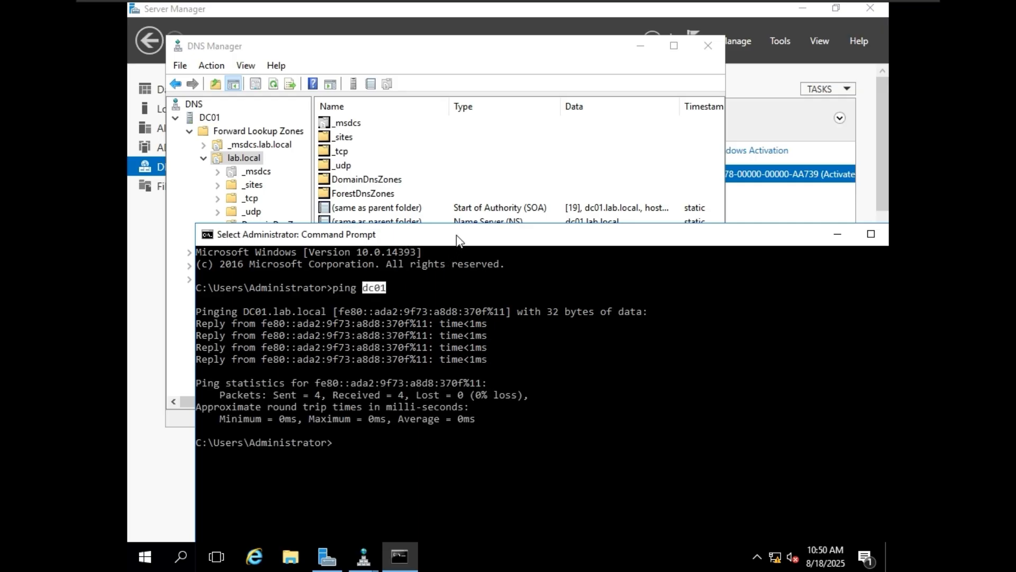
{"action": "left_click_drag", "start_coordinate": [455, 236], "coordinate": [454, 184]}
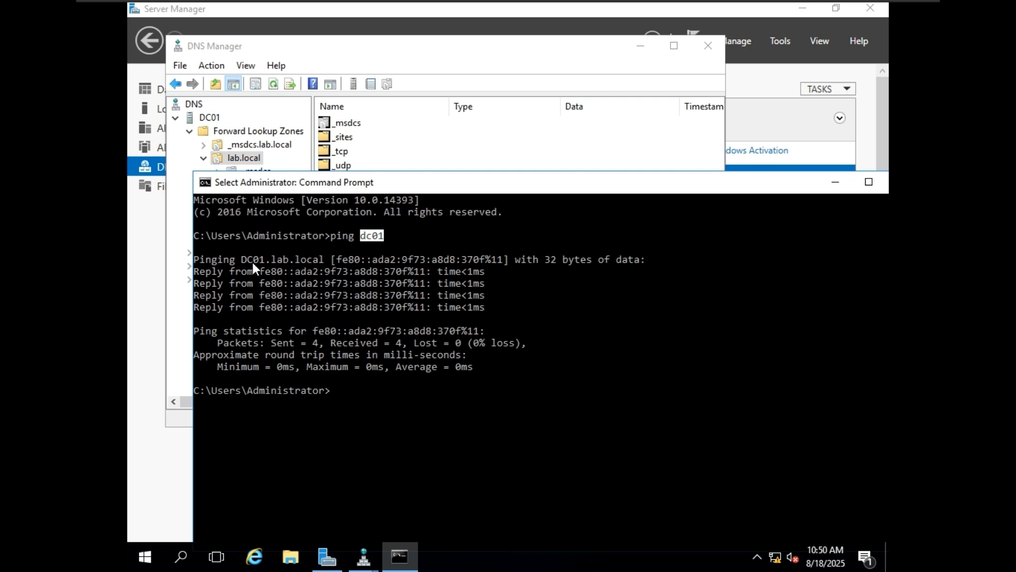
{"action": "left_click_drag", "start_coordinate": [244, 262], "coordinate": [301, 255]}
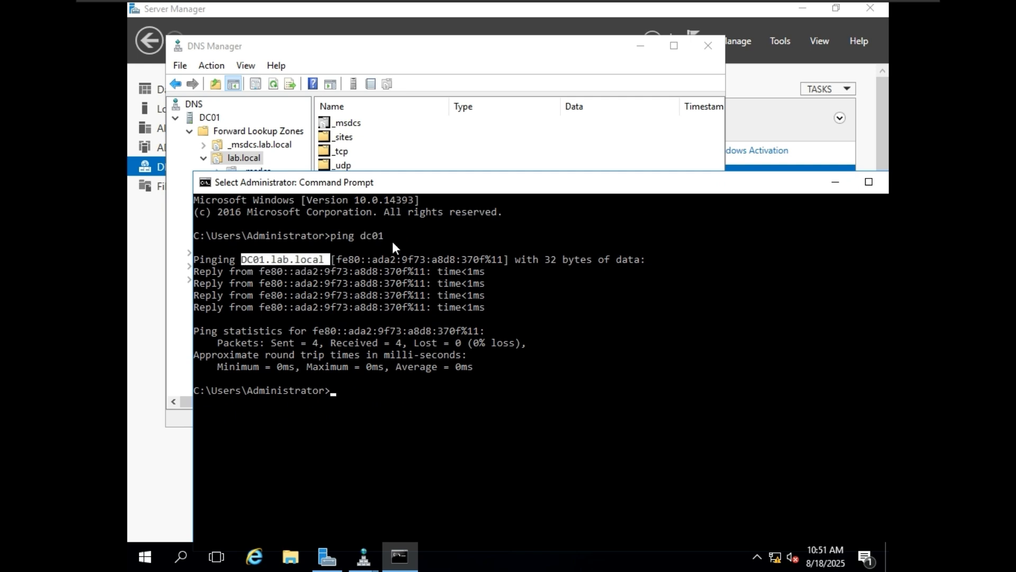
{"action": "left_click_drag", "start_coordinate": [493, 186], "coordinate": [333, 188]}
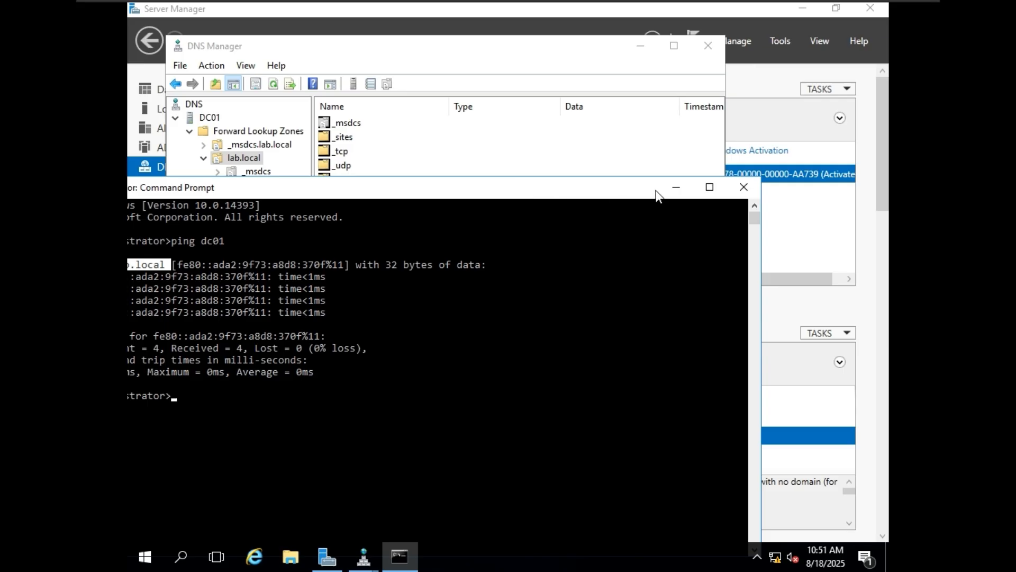
{"action": "left_click", "coordinate": [671, 188]}
Step: Recheck the dc01 record's properties against the ping output, then close them unchanged
{"action": "double_click", "coordinate": [344, 250]}
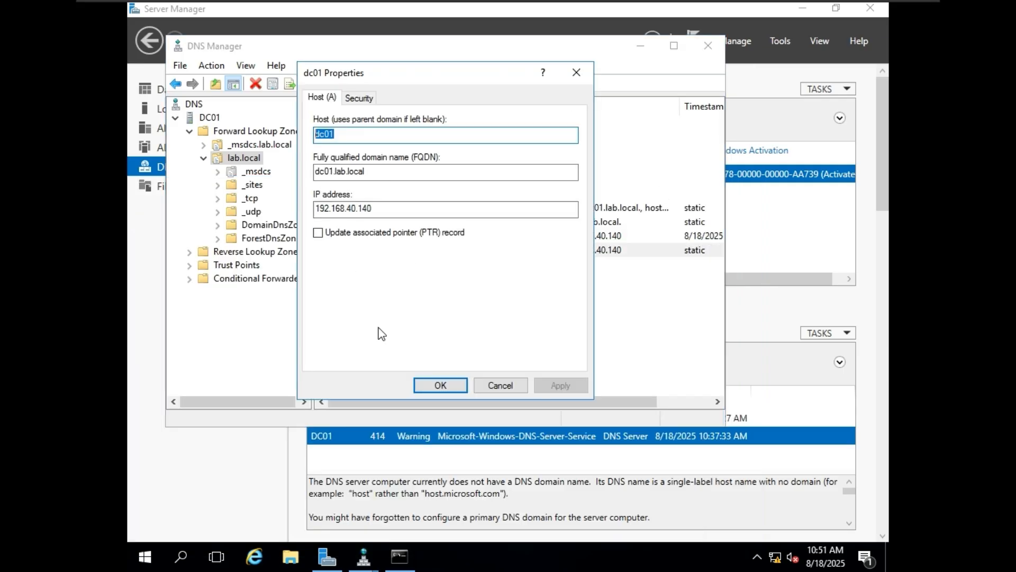
{"action": "left_click", "coordinate": [399, 556]}
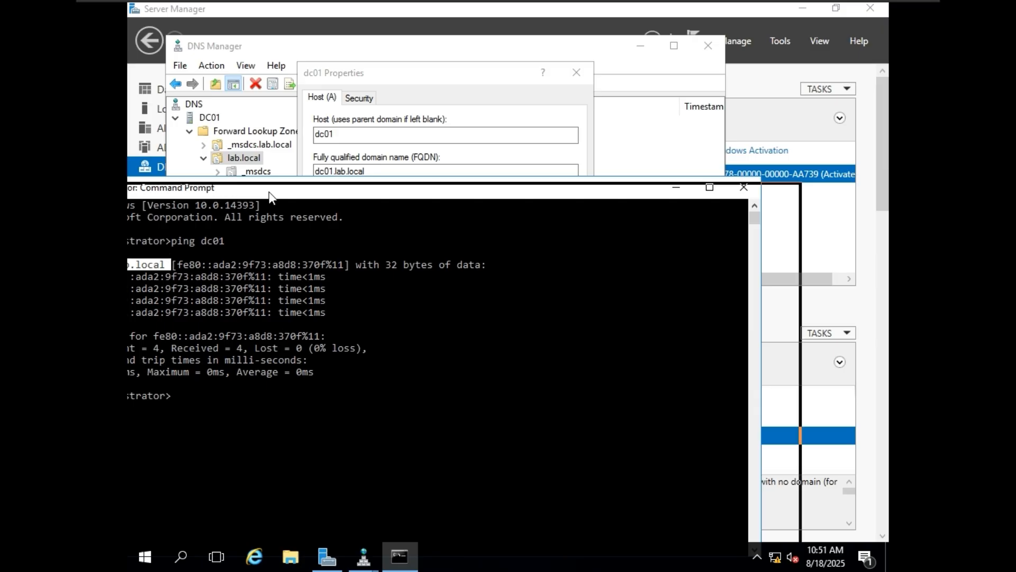
{"action": "left_click_drag", "start_coordinate": [269, 192], "coordinate": [492, 188]}
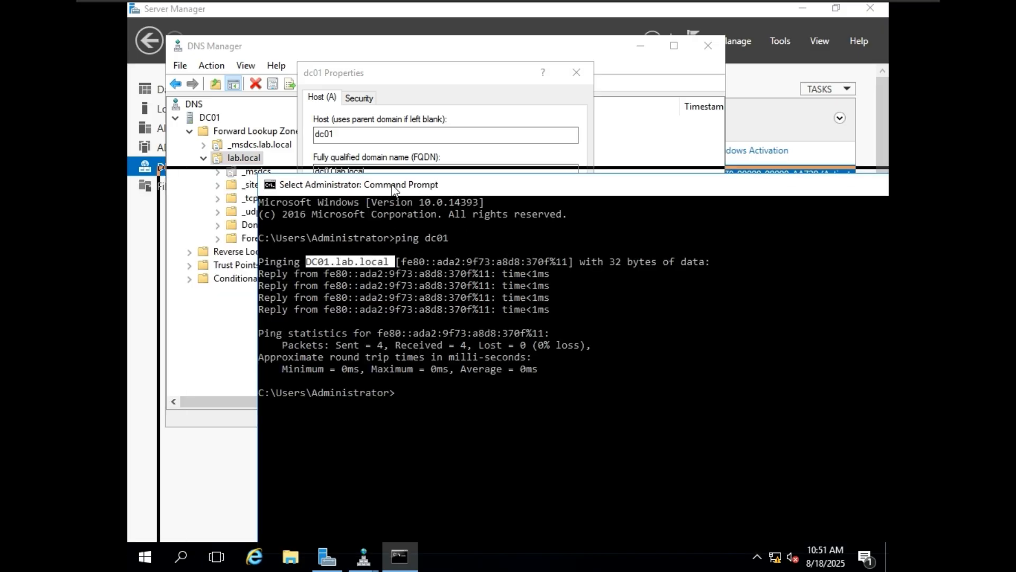
{"action": "left_click_drag", "start_coordinate": [396, 190], "coordinate": [270, 180]}
{"action": "left_click", "coordinate": [781, 179]}
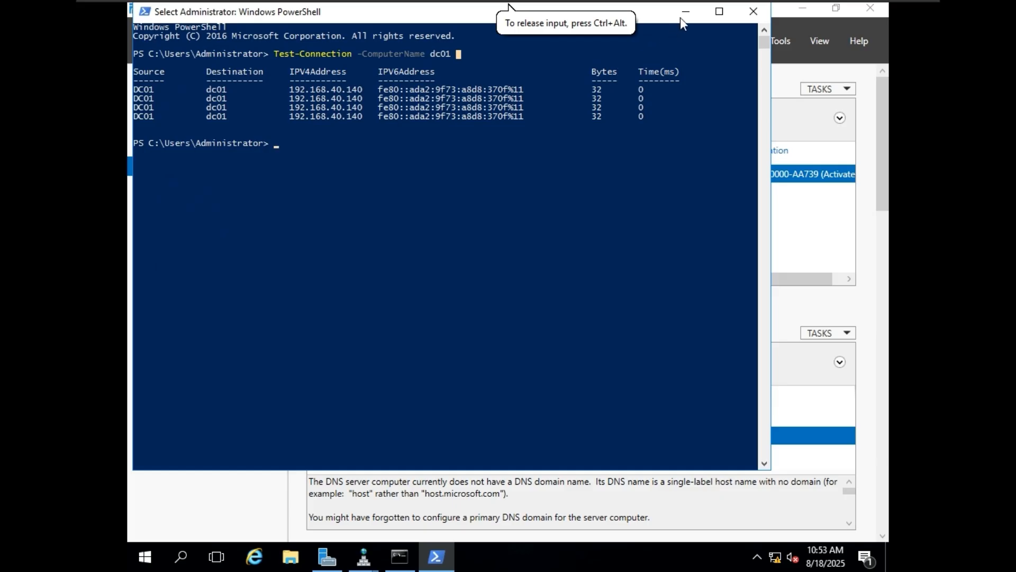
{"action": "left_click", "coordinate": [681, 17]}
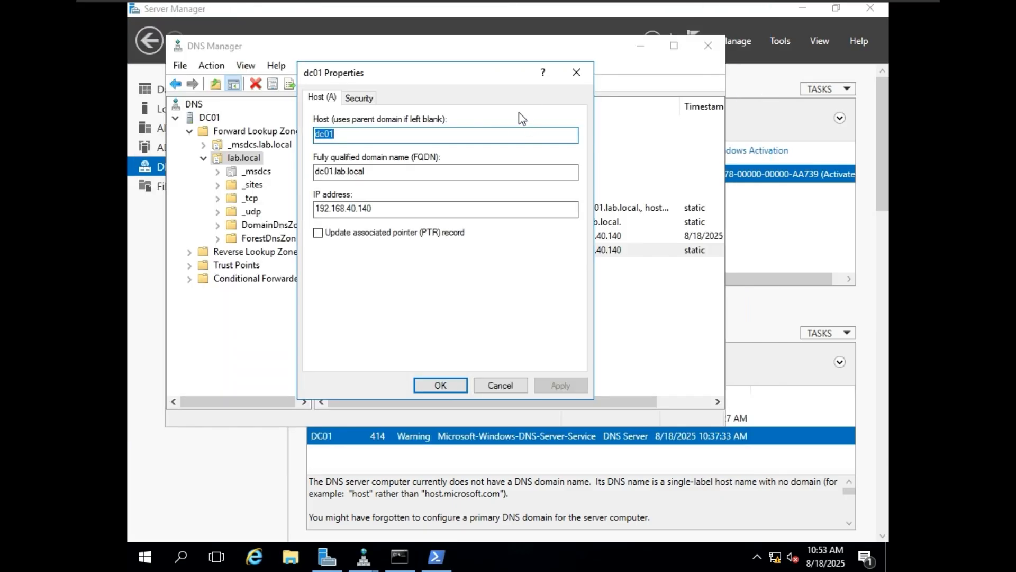
{"action": "left_click", "coordinate": [499, 384]}
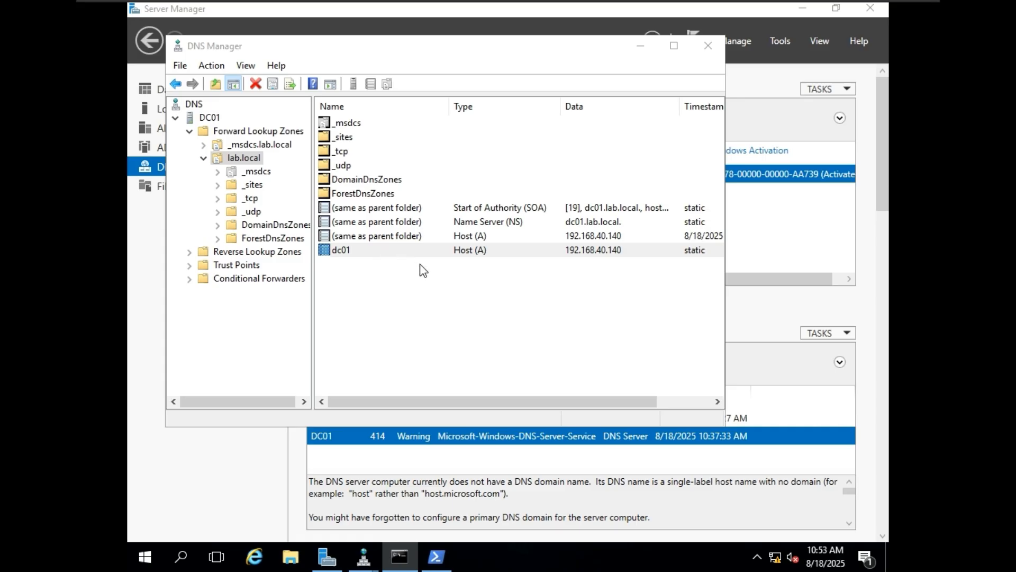
Step: Select the dc01 record, then minimize DNS Manager and Server Manager to show the desktop
{"action": "left_click", "coordinate": [394, 242]}
{"action": "left_click", "coordinate": [401, 252]}
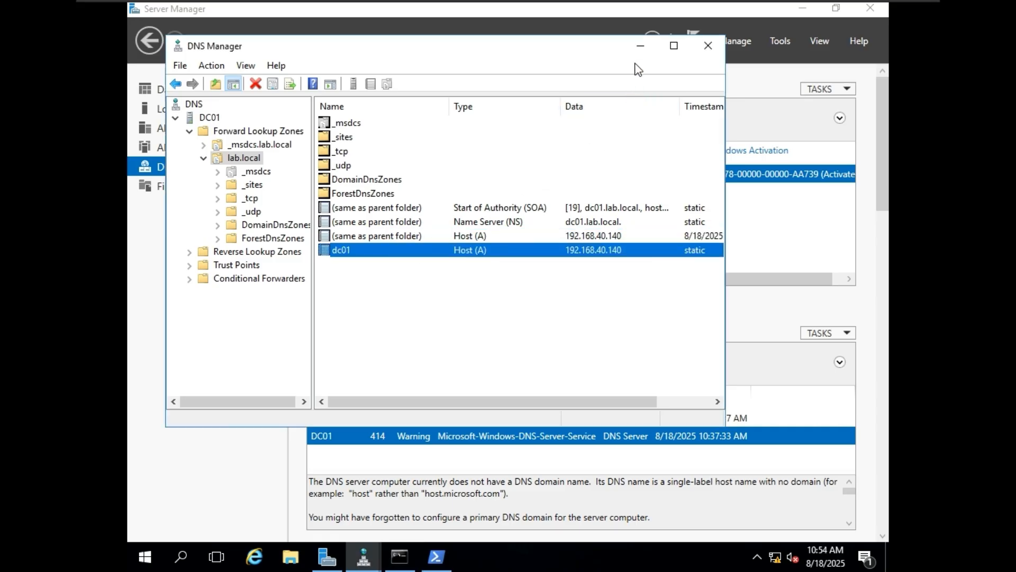
{"action": "left_click", "coordinate": [640, 46]}
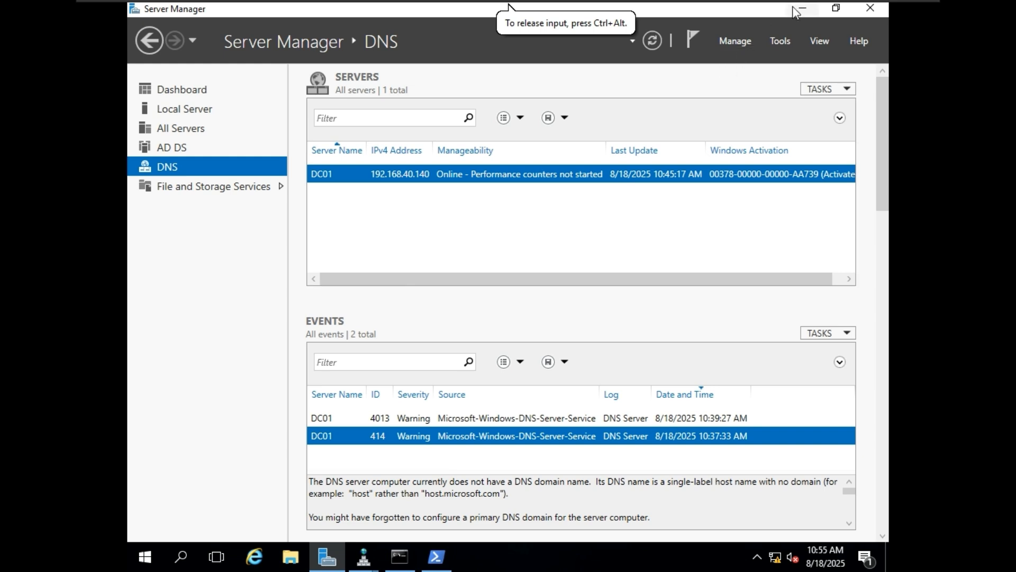
{"action": "mouse_move", "coordinate": [794, 7]}
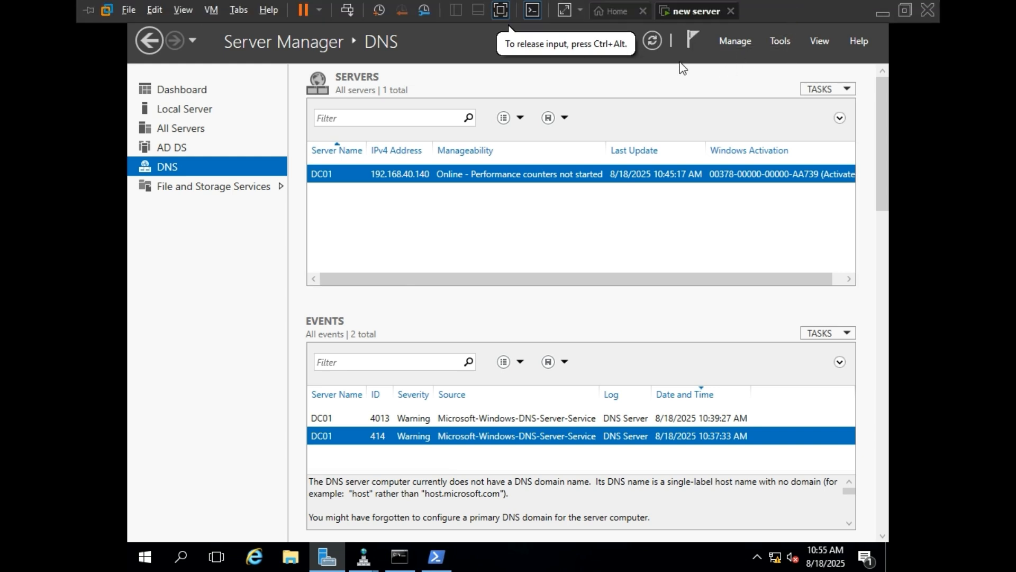
{"action": "left_click", "coordinate": [803, 8]}
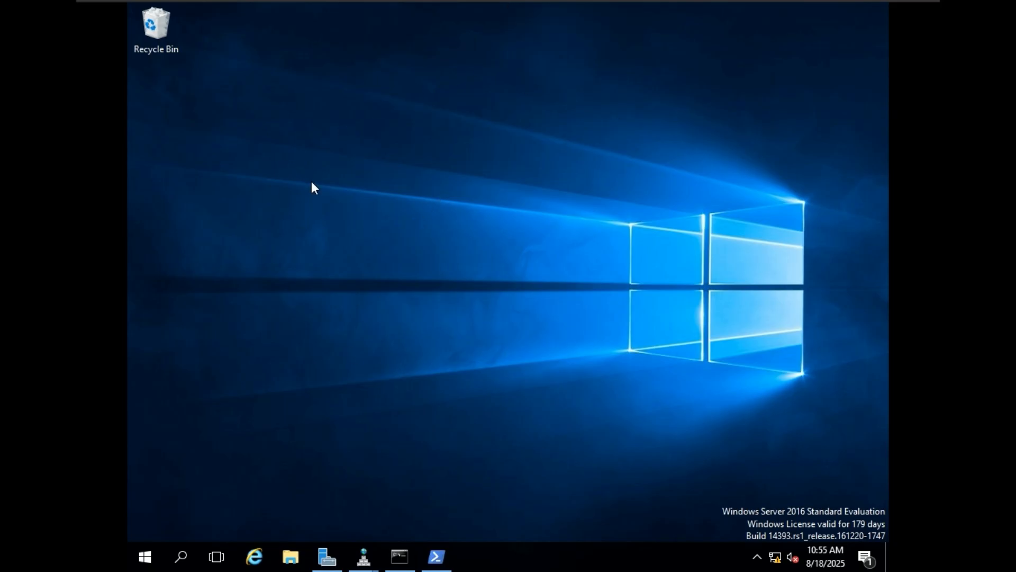
Step: Open Windows 10 x64.vmx from New Volume (F:) and power the machine on
{"action": "mouse_move", "coordinate": [239, 1]}
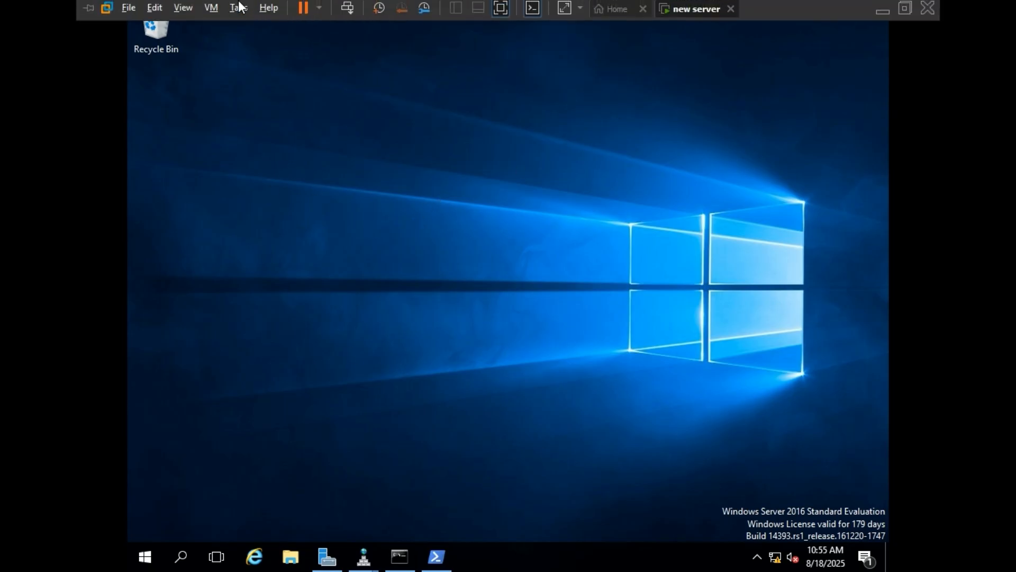
{"action": "left_click", "coordinate": [135, 6]}
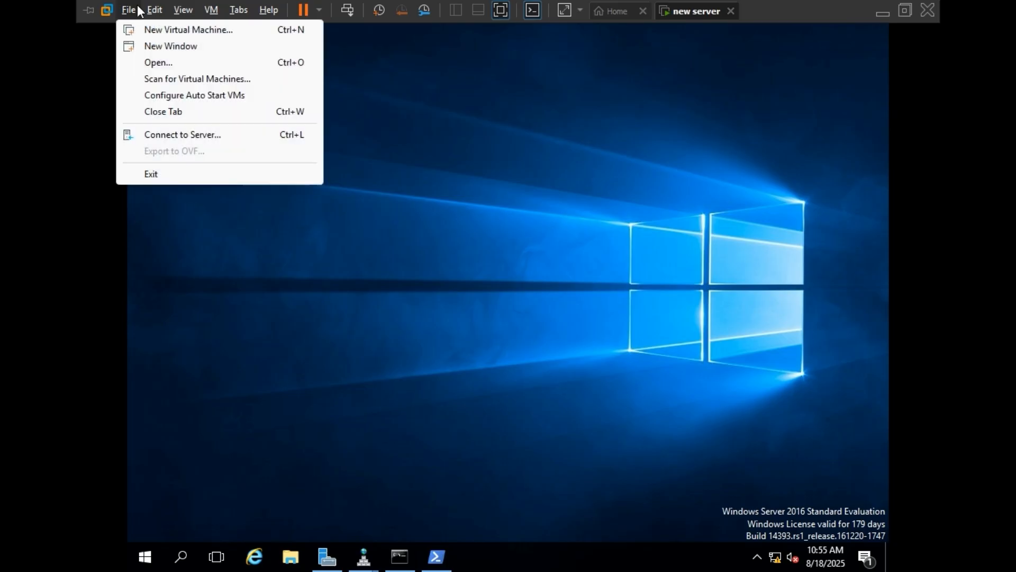
{"action": "left_click", "coordinate": [162, 64]}
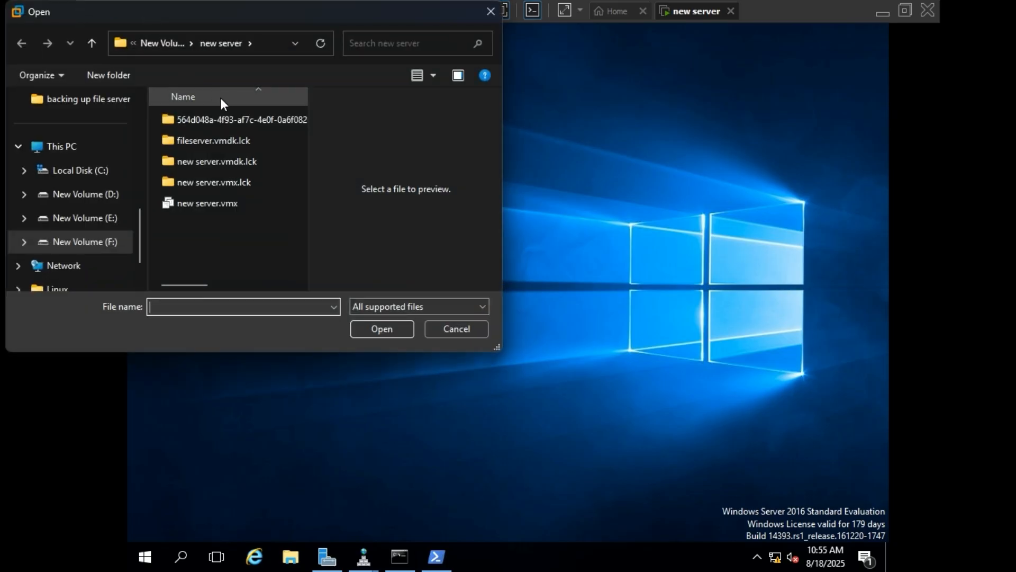
{"action": "left_click", "coordinate": [159, 43]}
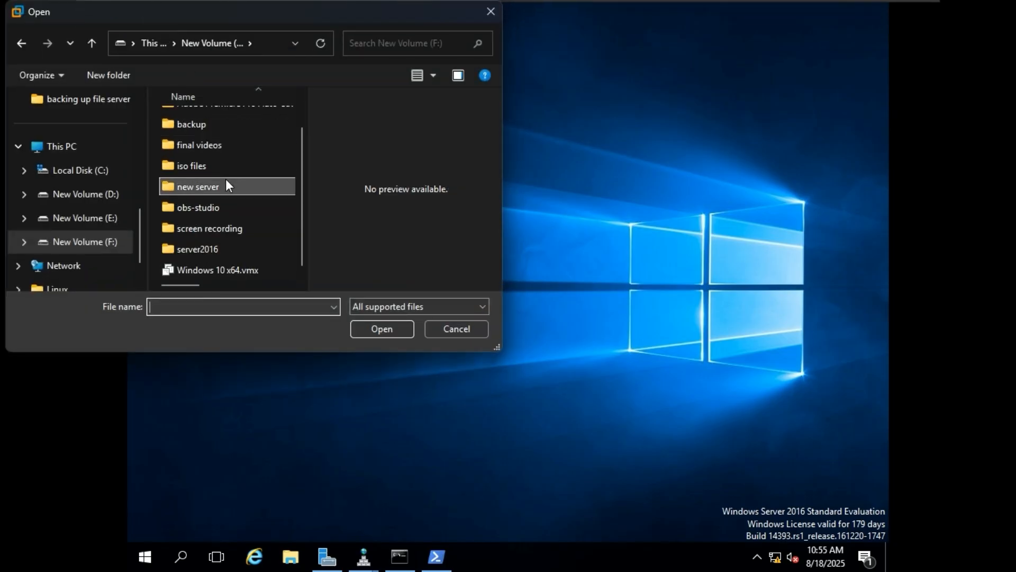
{"action": "left_click", "coordinate": [236, 266]}
{"action": "left_click", "coordinate": [373, 325]}
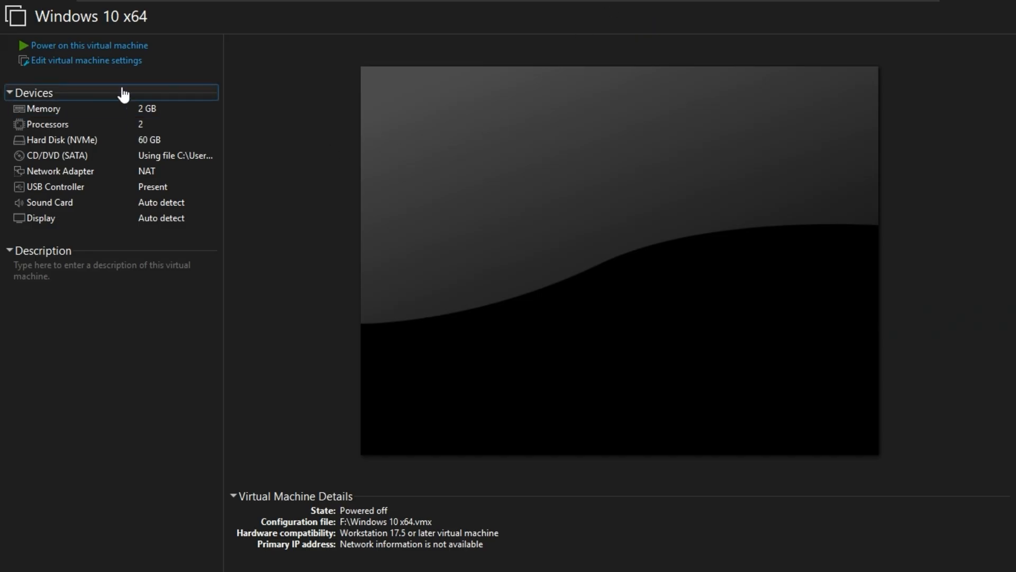
{"action": "left_click", "coordinate": [113, 44]}
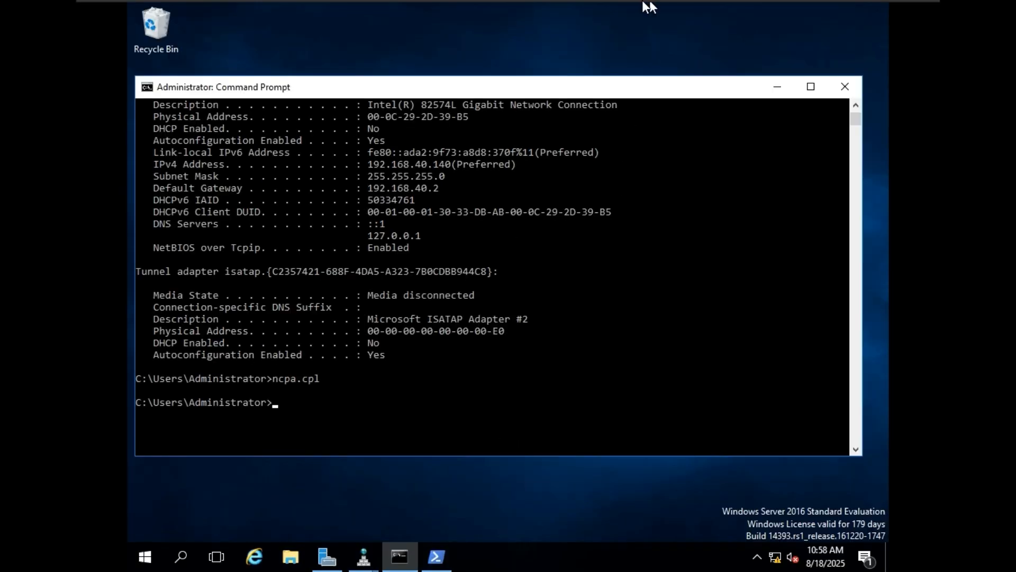
Step: Glance at the Windows 10 machine, then minimize the server's Command Prompt and restore Server Manager
{"action": "mouse_move", "coordinate": [642, 7]}
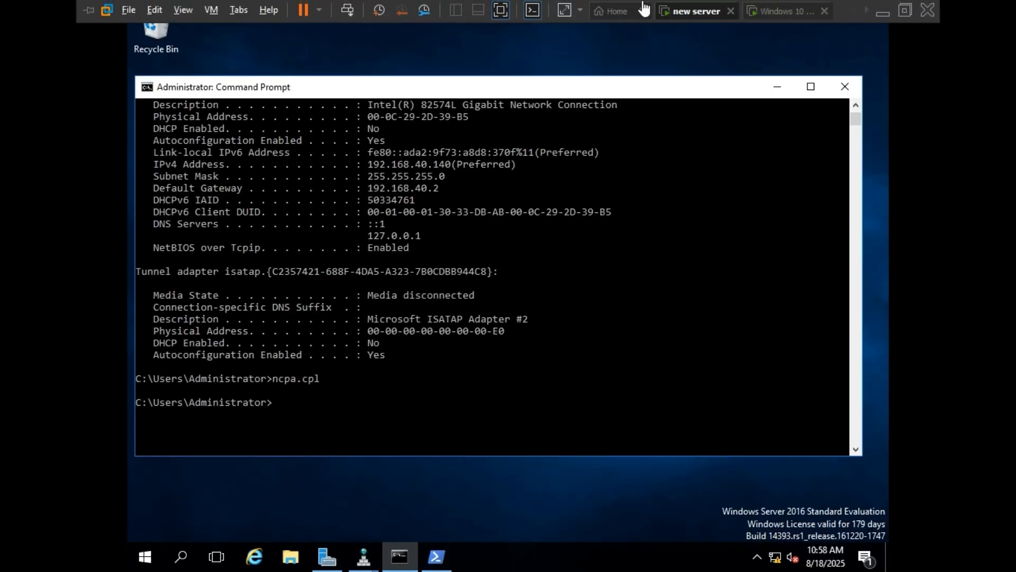
{"action": "left_click", "coordinate": [769, 10]}
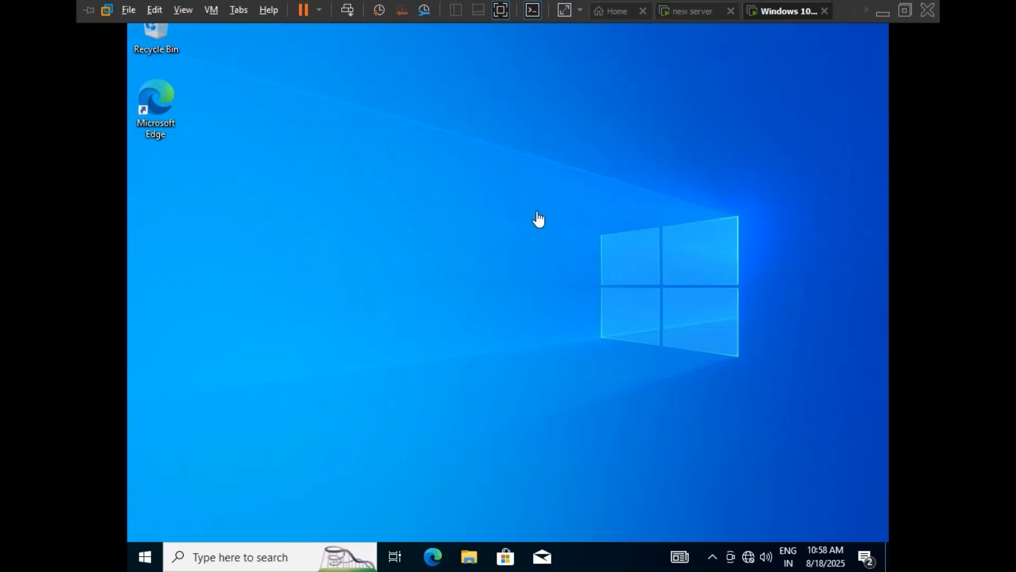
{"action": "left_click", "coordinate": [340, 347]}
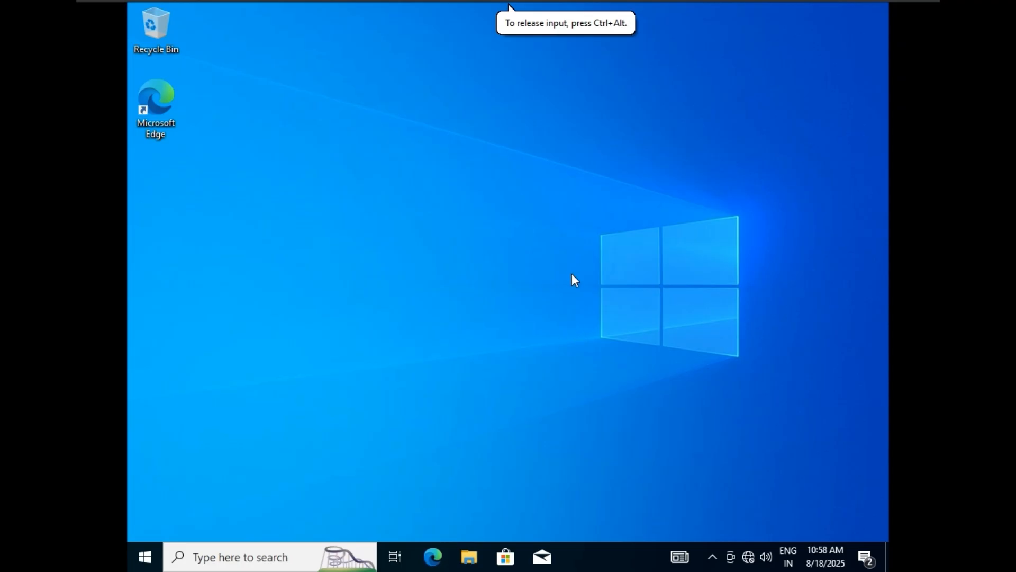
{"action": "left_click", "coordinate": [696, 11]}
{"action": "left_click", "coordinate": [777, 88]}
{"action": "left_click", "coordinate": [327, 556]}
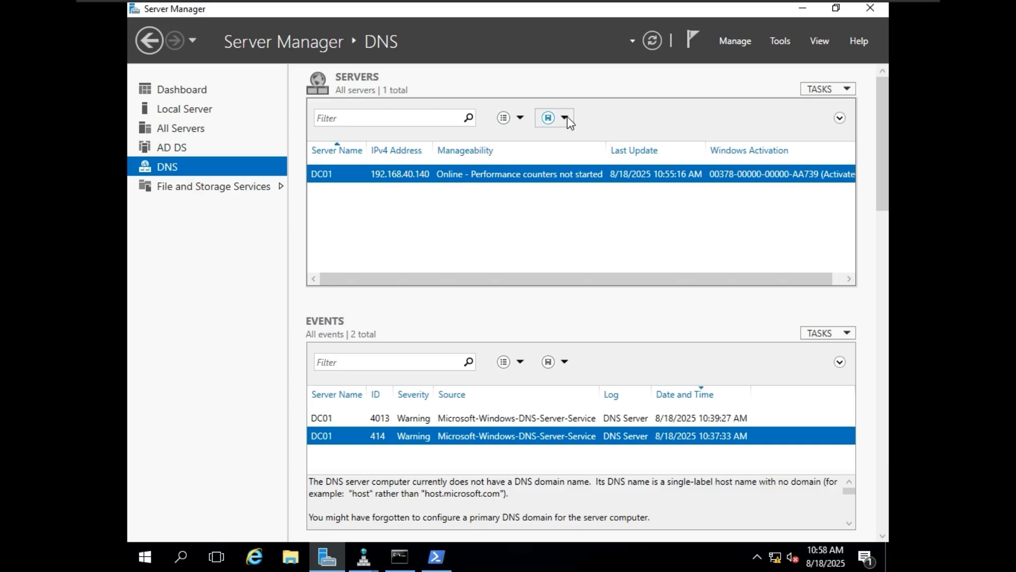
Step: Return to the booted Windows 10 x64 machine and open its Start menu
{"action": "mouse_move", "coordinate": [639, 5]}
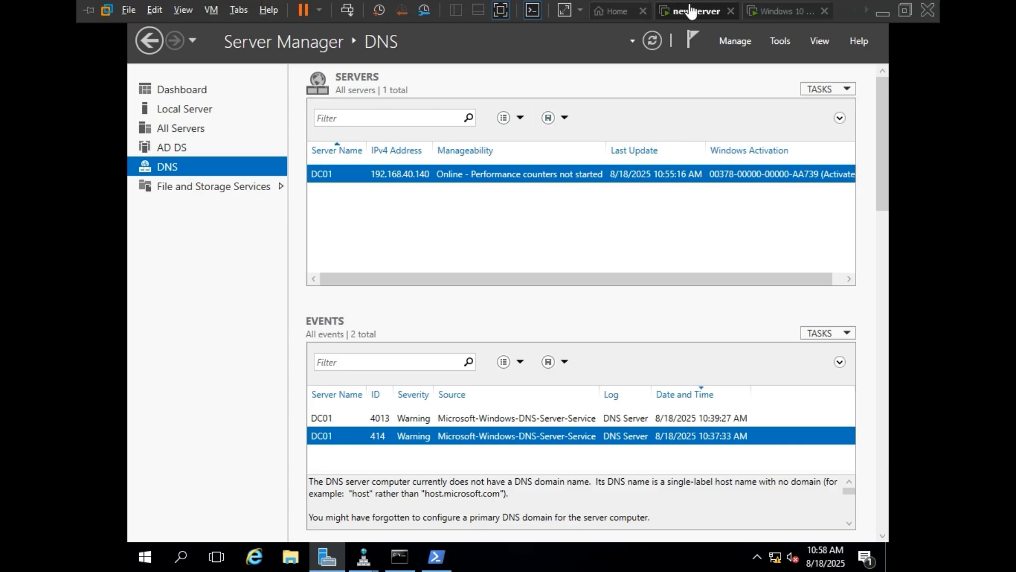
{"action": "left_click", "coordinate": [774, 12]}
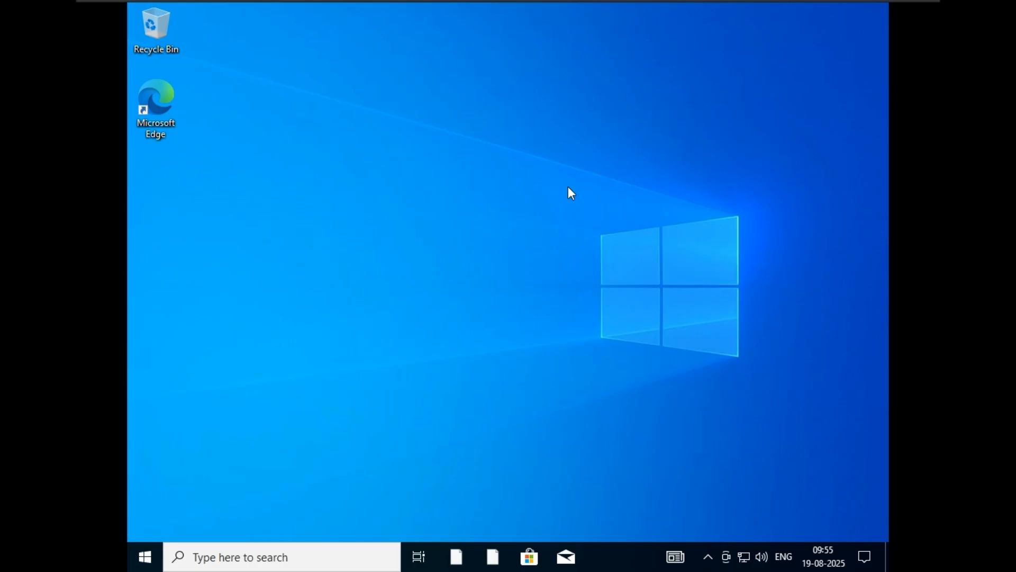
{"action": "key", "text": "ctrl+alt"}
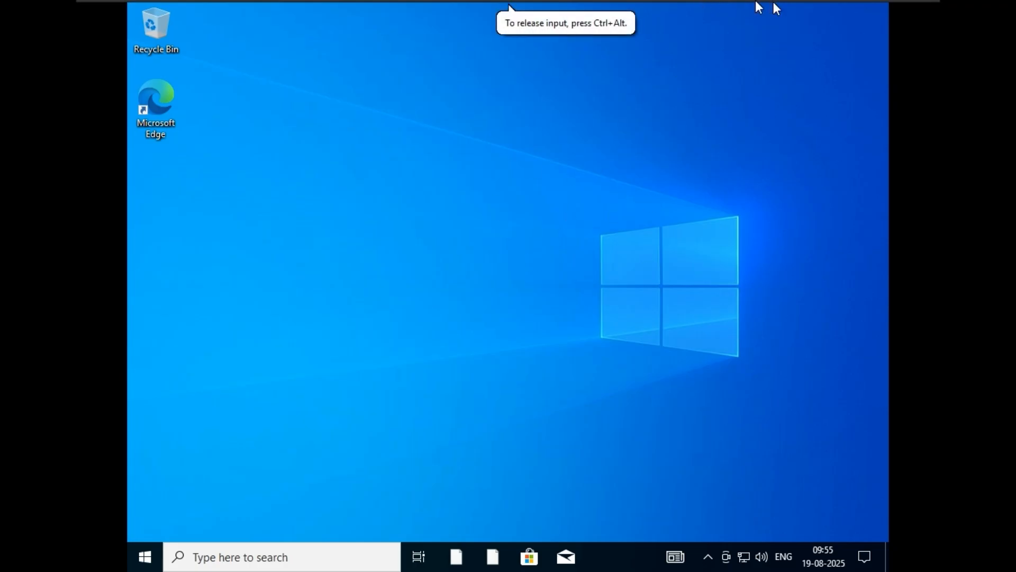
{"action": "mouse_move", "coordinate": [783, 7]}
{"action": "key", "text": "super"}
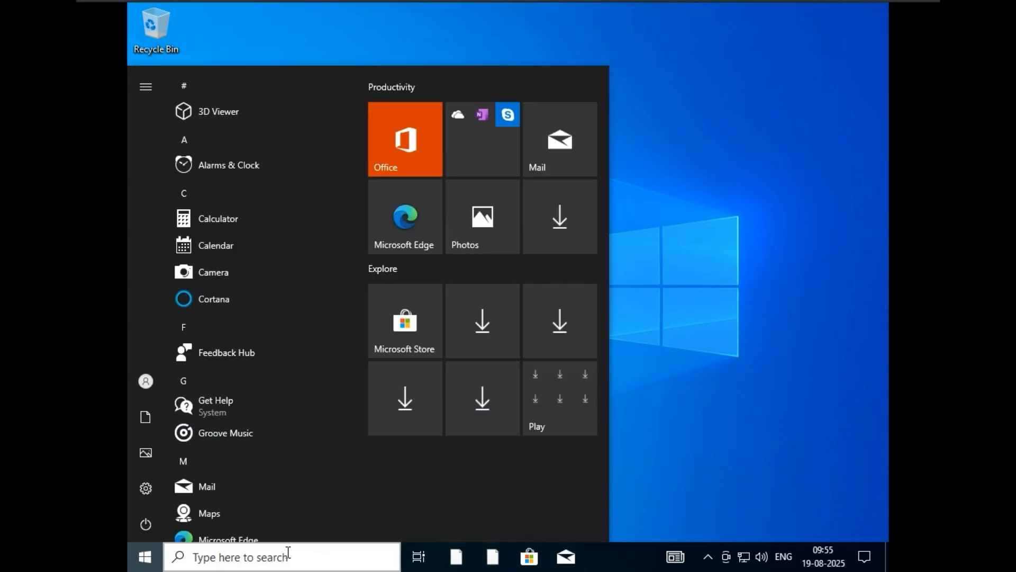
Step: Open an administrator Command Prompt and run hostname, showing DESKTOP-SKUVSTQ
{"action": "left_click", "coordinate": [276, 555]}
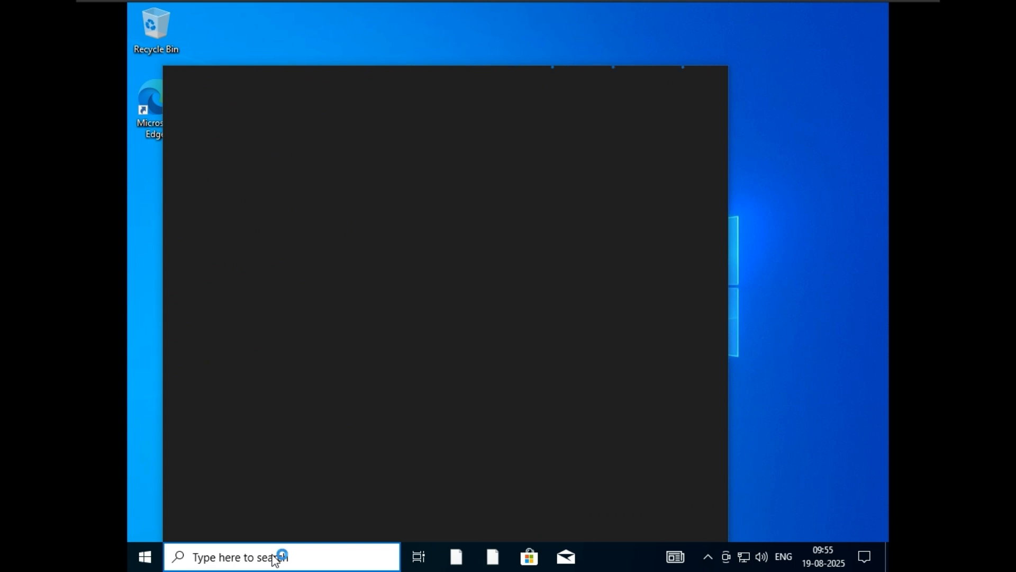
{"action": "type", "text": "cmd"}
{"action": "left_click", "coordinate": [488, 294]}
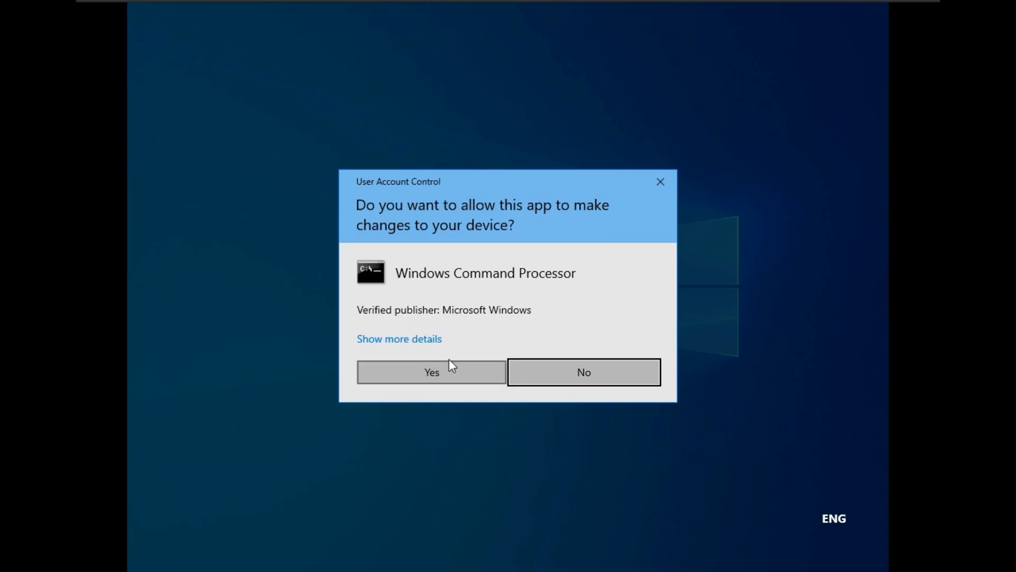
{"action": "left_click", "coordinate": [479, 377]}
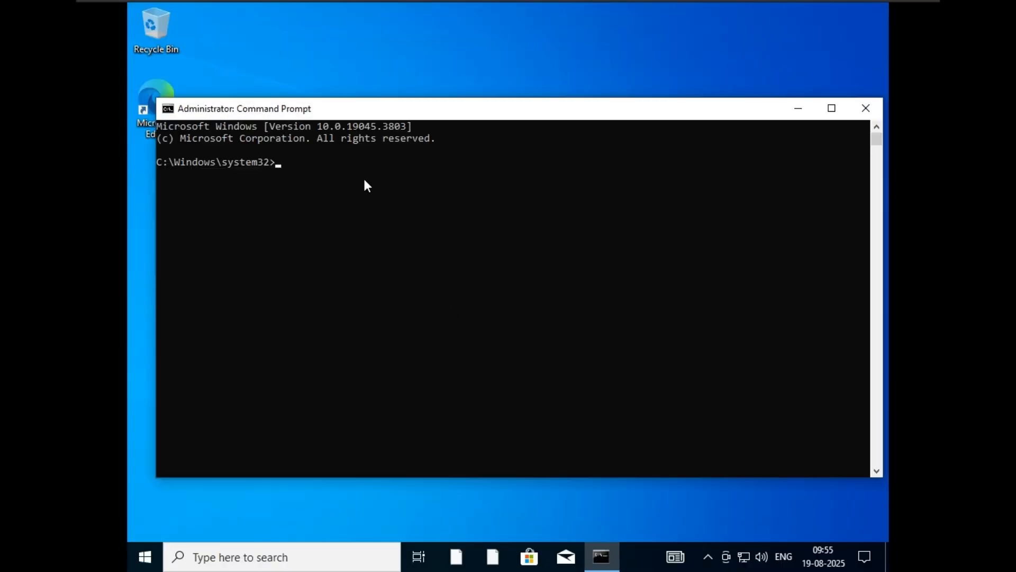
{"action": "left_click", "coordinate": [365, 181]}
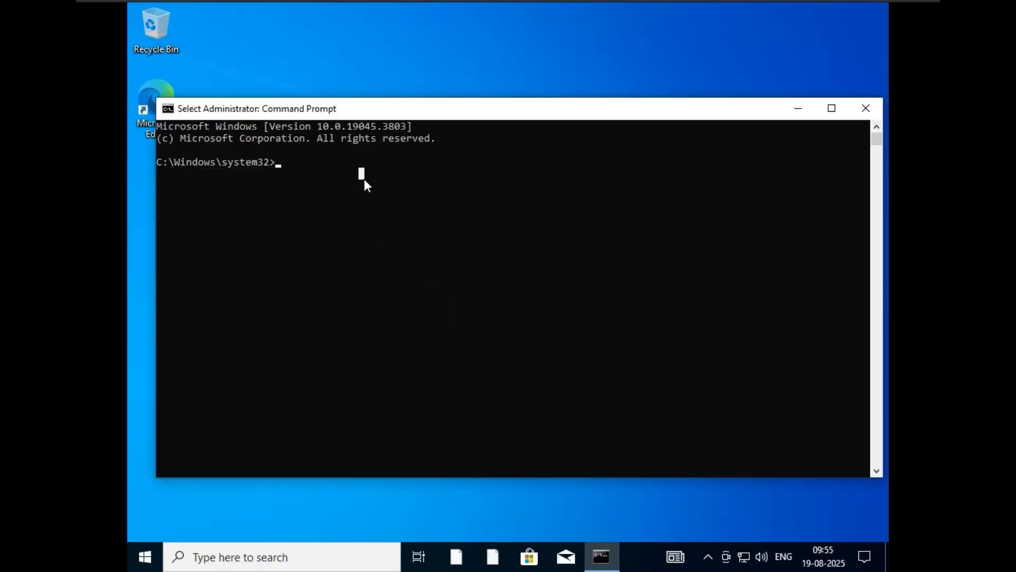
{"action": "type", "text": "hostname"}
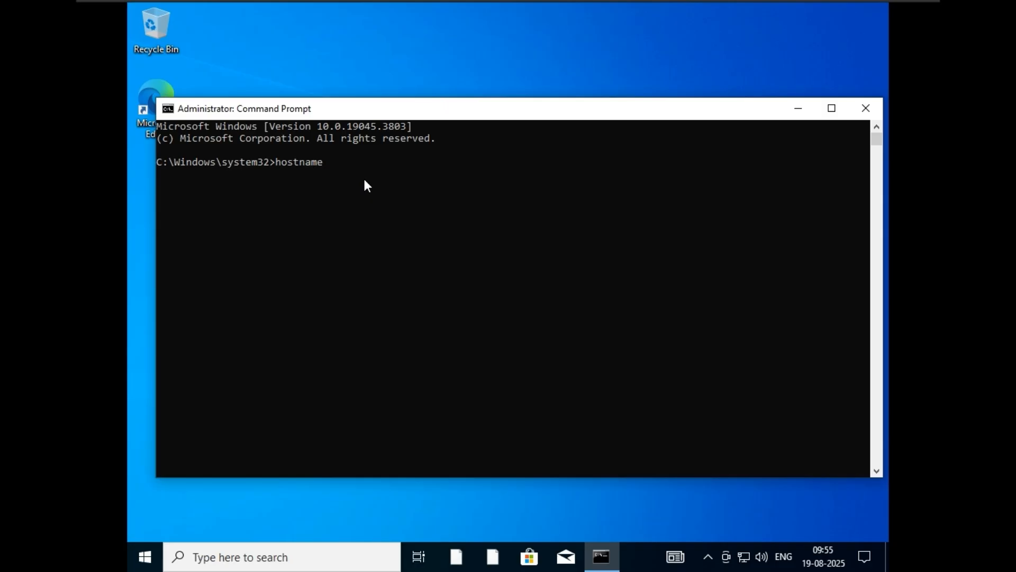
{"action": "key", "text": "Return"}
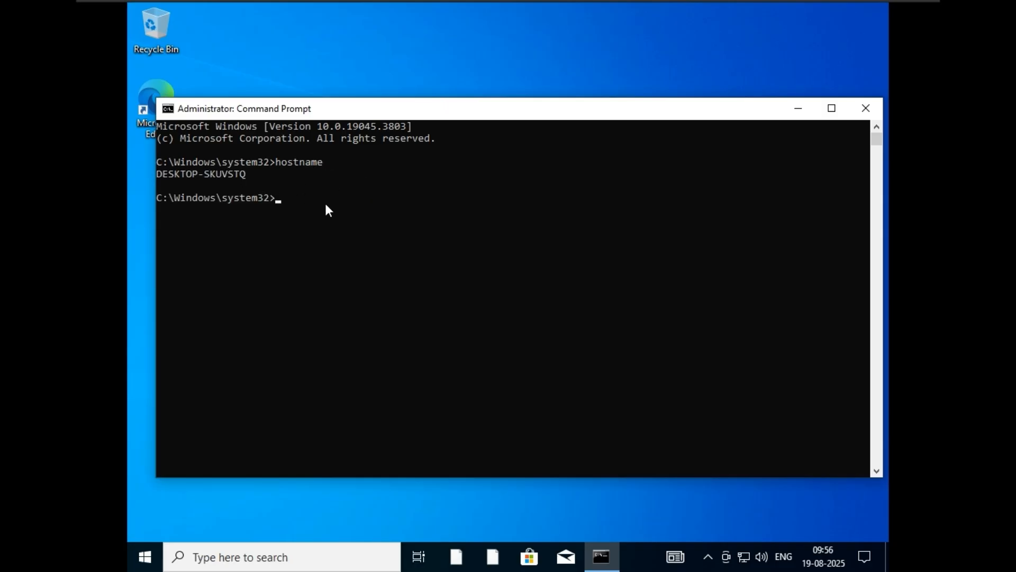
Step: Run sysdm.cpl, after correcting the mistyped command, to open System Properties
{"action": "type", "text": "sysdm.dl"}
{"action": "key", "text": "Return"}
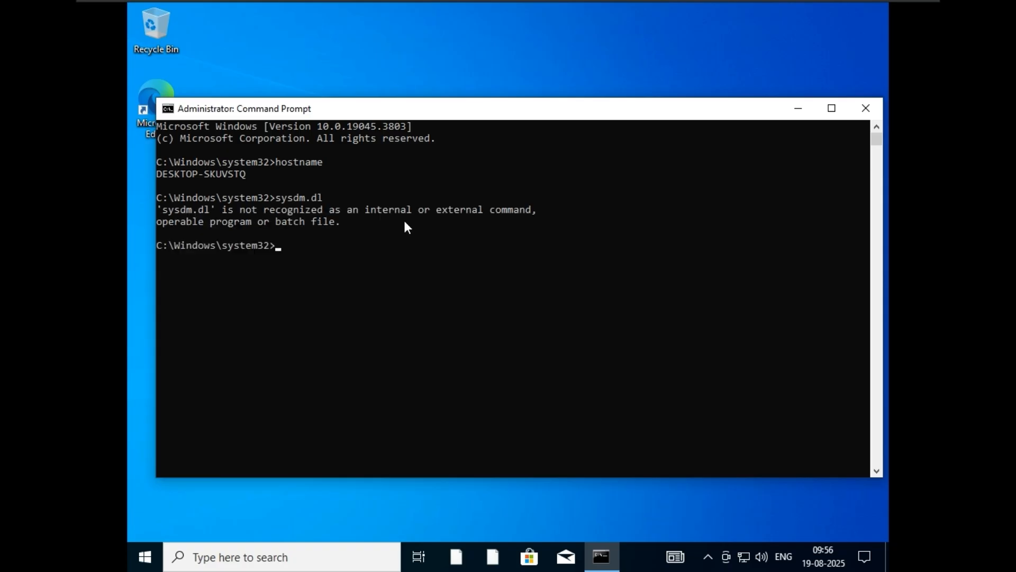
{"action": "type", "text": "sysdm.cp"}
{"action": "key", "text": "BackSpace"}
{"action": "type", "text": "[l"}
{"action": "key", "text": "BackSpace"}
{"action": "key", "text": "BackSpace"}
{"action": "type", "text": "pl"}
{"action": "key", "text": "Return"}
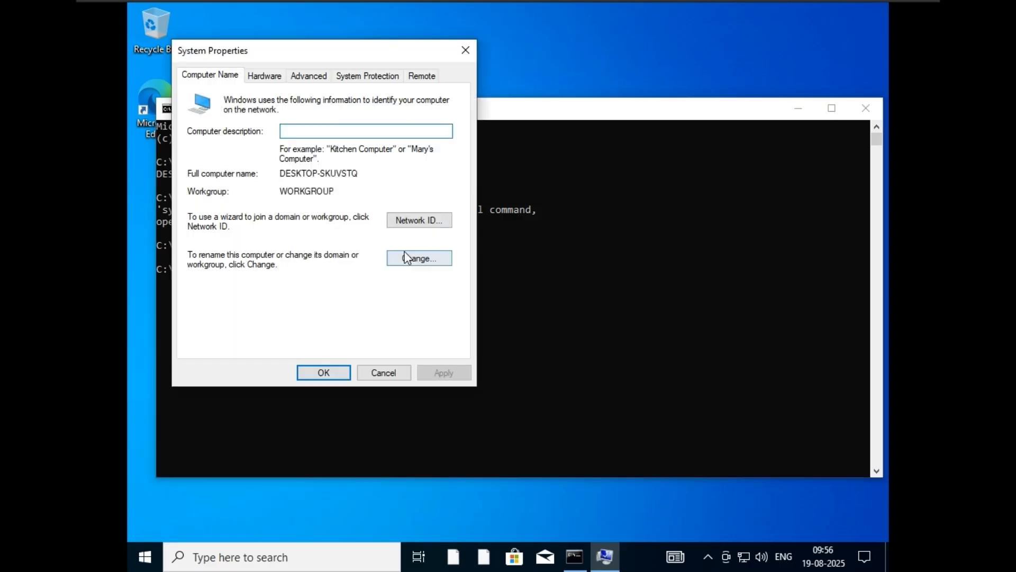
Step: Rename the Windows 10 client's computer to Client-DC01
{"action": "left_click", "coordinate": [416, 259]}
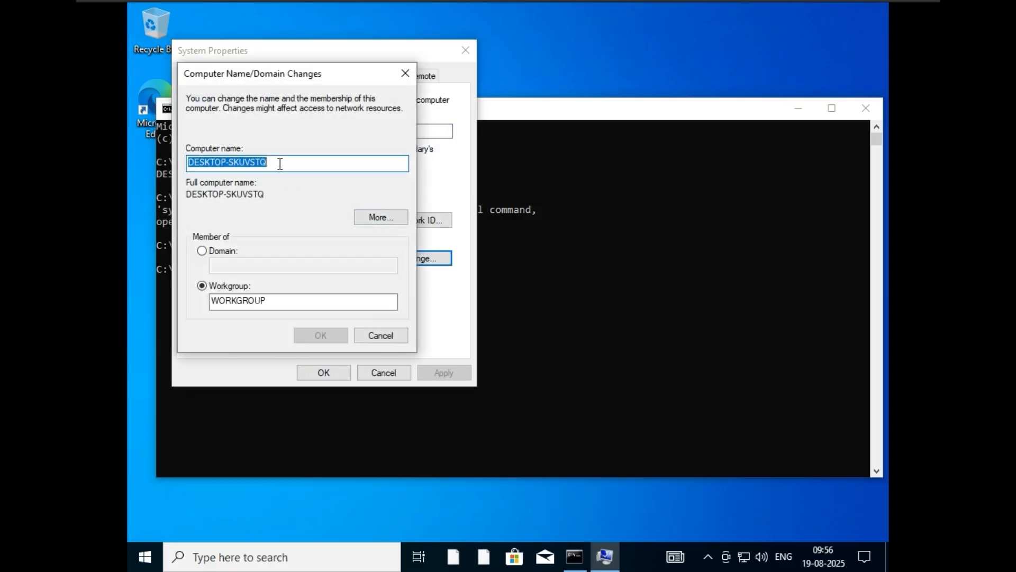
{"action": "key", "text": "BackSpace"}
{"action": "type", "text": "Client-DC01"}
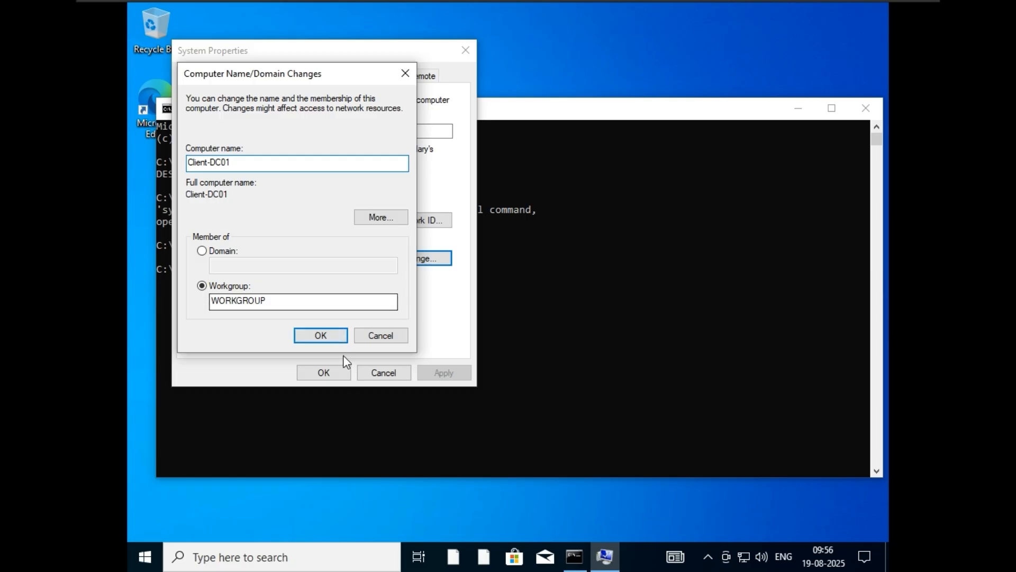
{"action": "left_click", "coordinate": [328, 335]}
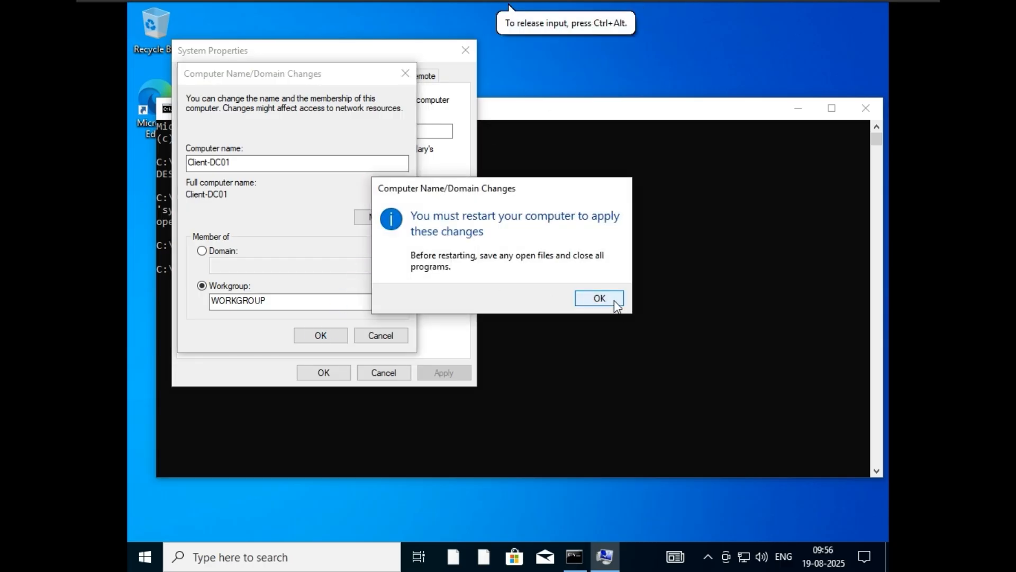
Step: Acknowledge the restart notice, close System Properties and restart the client now
{"action": "left_click", "coordinate": [614, 300]}
{"action": "left_click", "coordinate": [324, 370]}
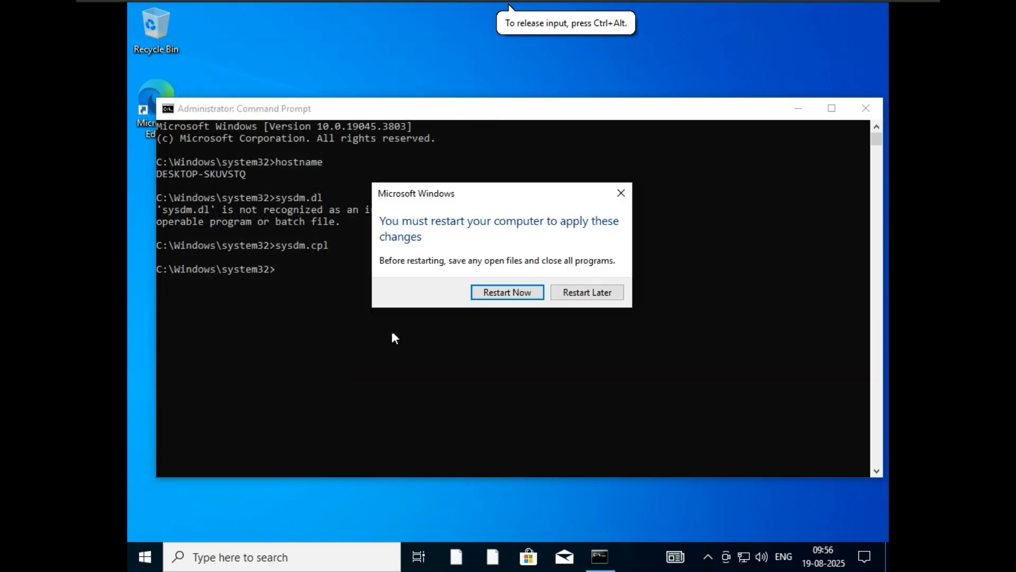
{"action": "left_click", "coordinate": [533, 295]}
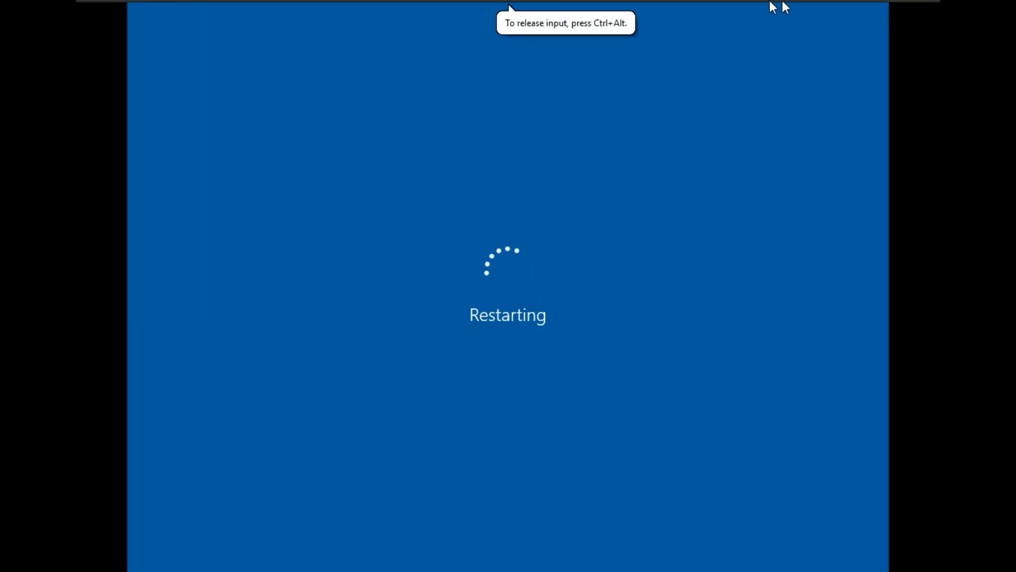
Step: On the DC01 server VM, cancel the Shutdown Event Tracker and show Local Server properties
{"action": "mouse_move", "coordinate": [748, 9]}
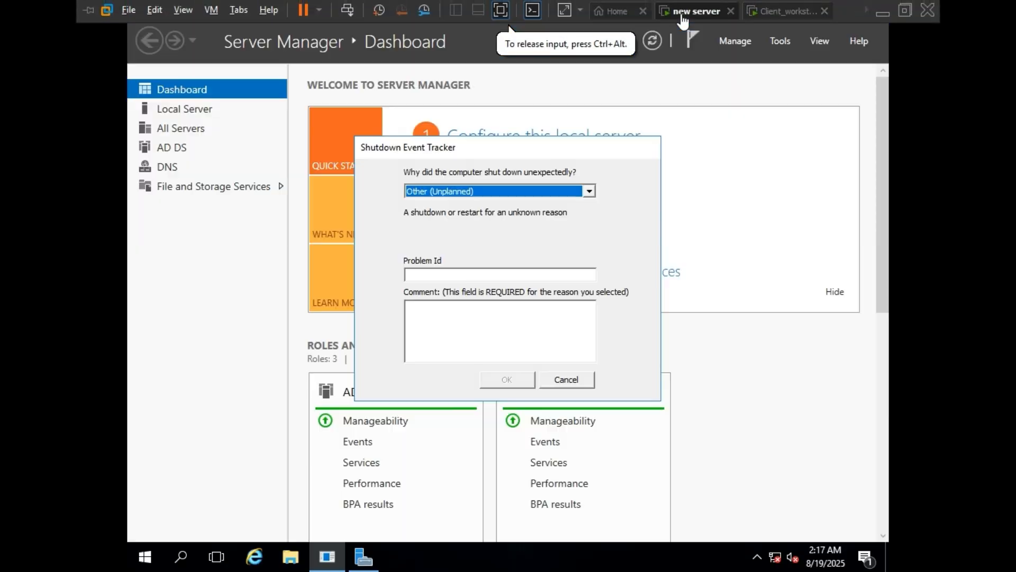
{"action": "left_click", "coordinate": [562, 379]}
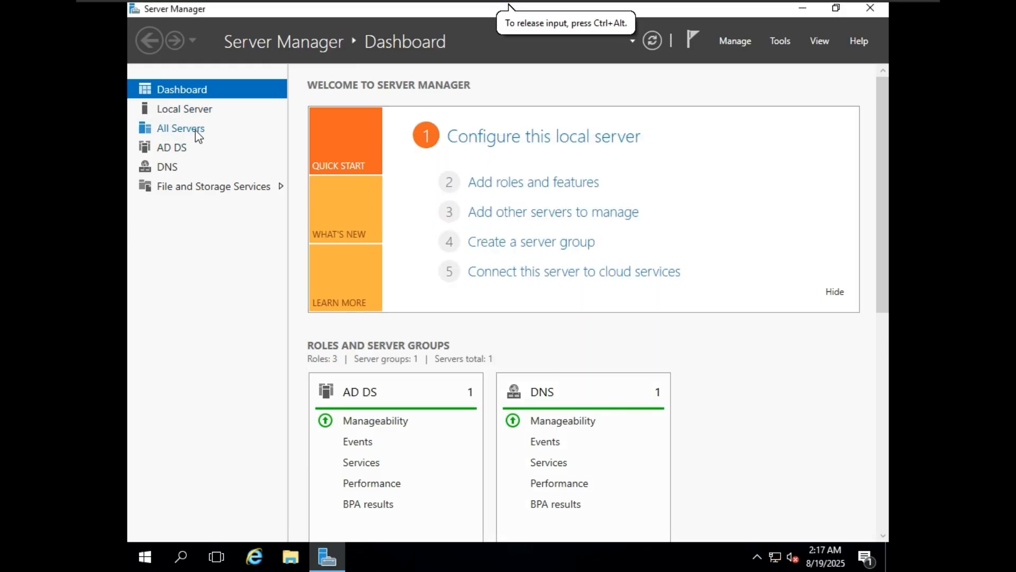
{"action": "left_click", "coordinate": [195, 112]}
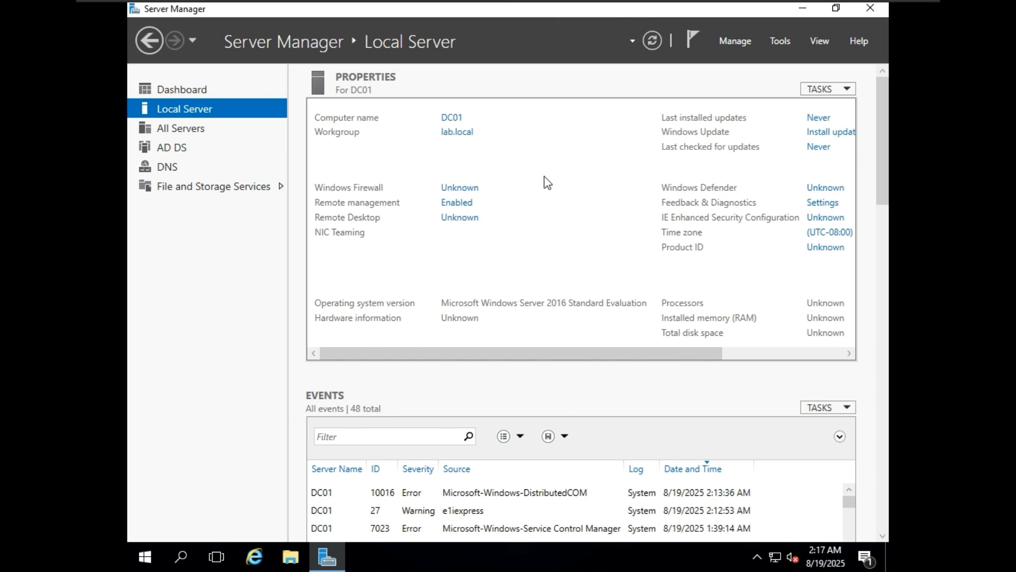
{"action": "mouse_move", "coordinate": [675, 1]}
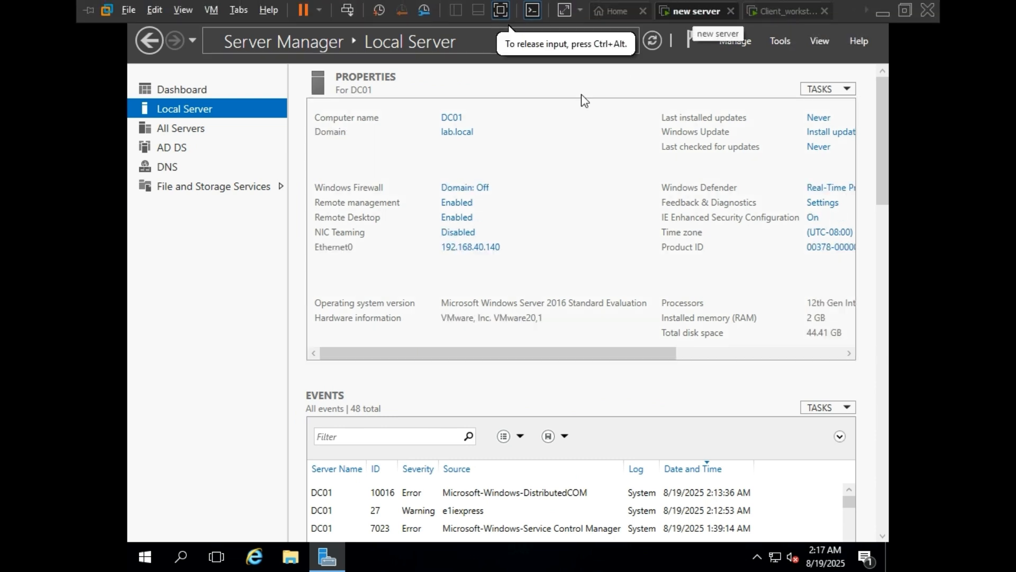
Step: Open Windows Firewall Advanced settings and start a New Rule under Inbound Rules
{"action": "left_click", "coordinate": [480, 190]}
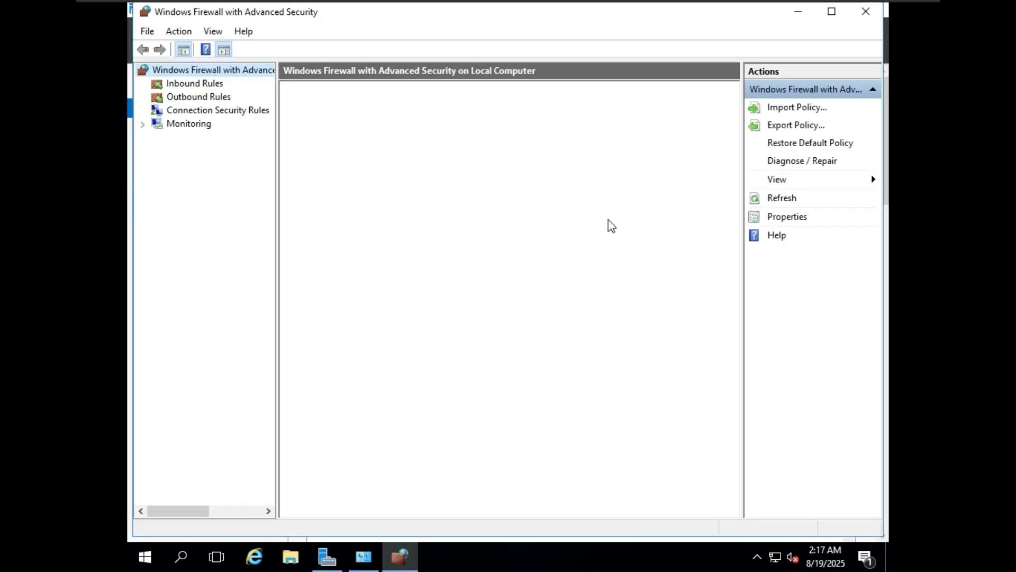
{"action": "left_click", "coordinate": [211, 87]}
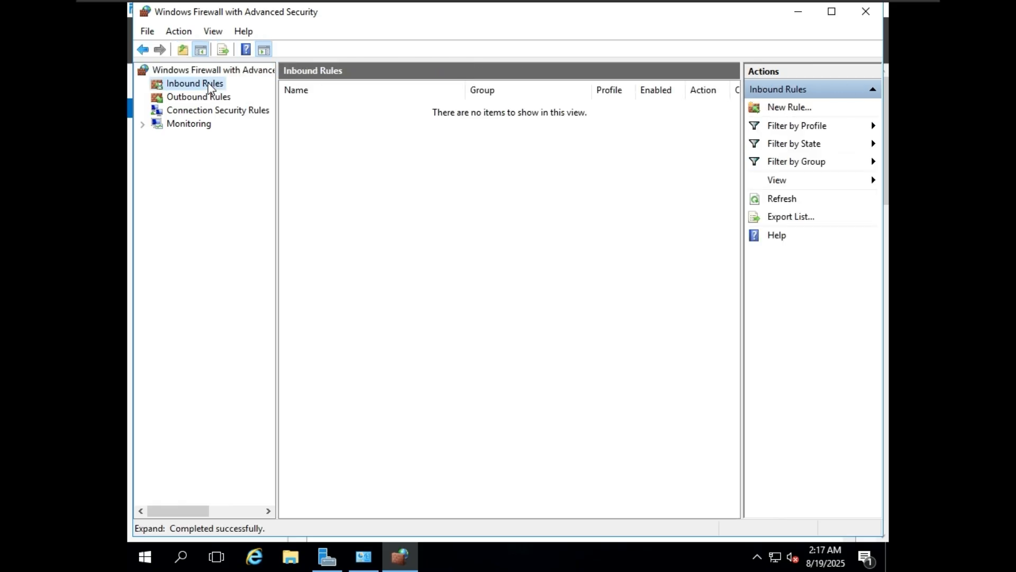
{"action": "right_click", "coordinate": [208, 83]}
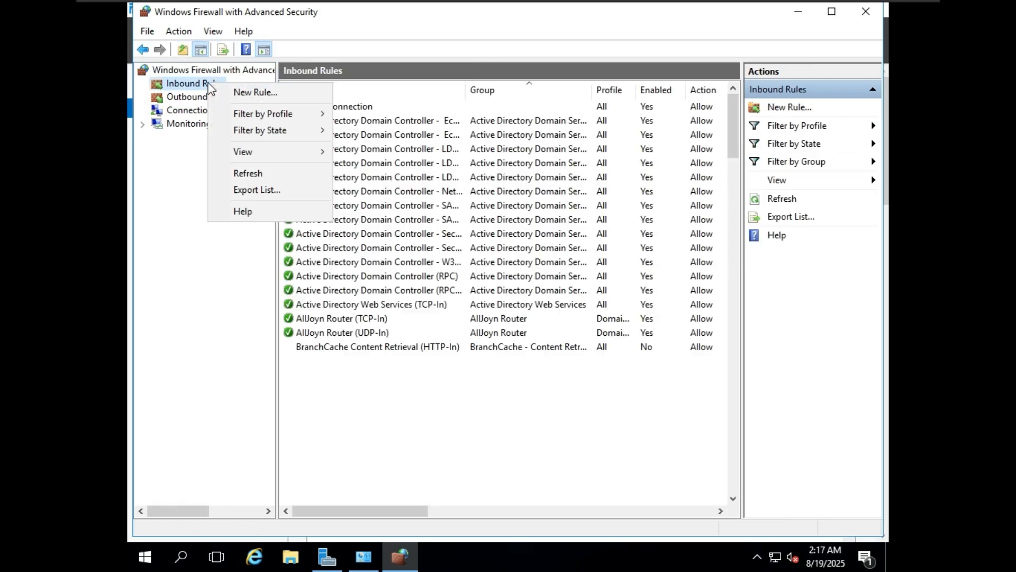
{"action": "left_click", "coordinate": [250, 94]}
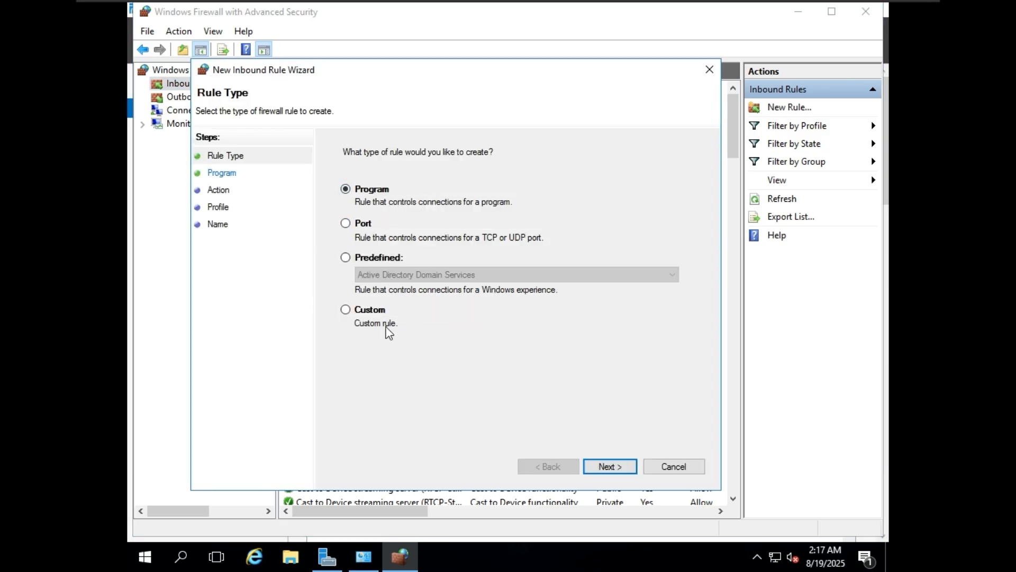
Step: Make the new inbound rule Custom, applying to all programs with protocol type ICMPv4
{"action": "left_click", "coordinate": [377, 318]}
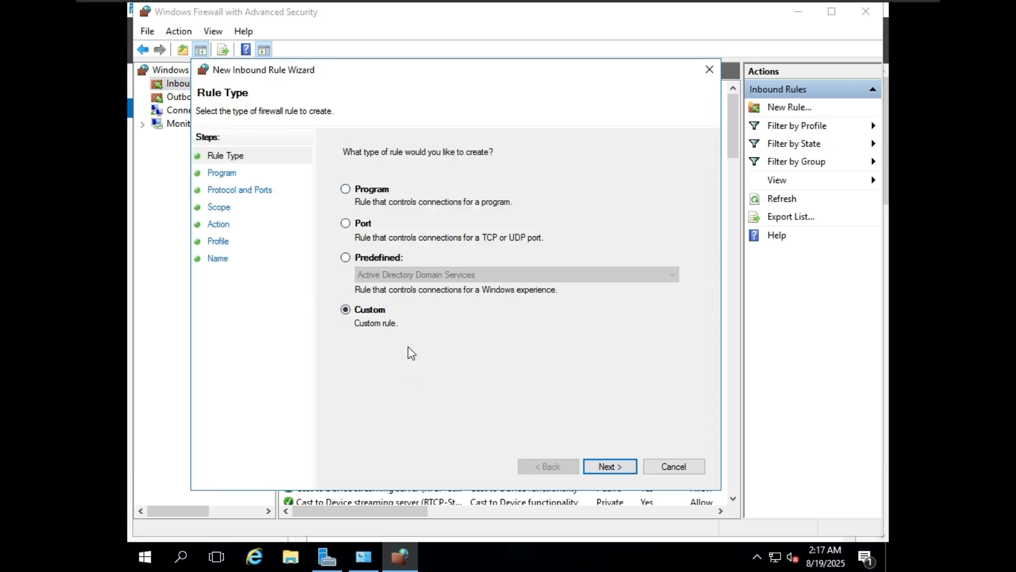
{"action": "left_click", "coordinate": [610, 466]}
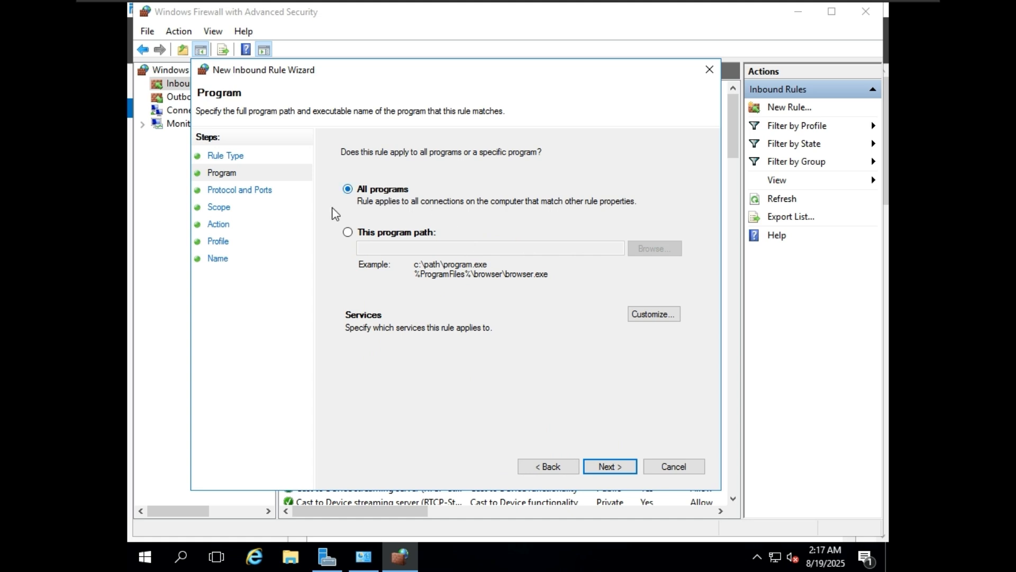
{"action": "left_click", "coordinate": [623, 469]}
{"action": "left_click", "coordinate": [485, 189]}
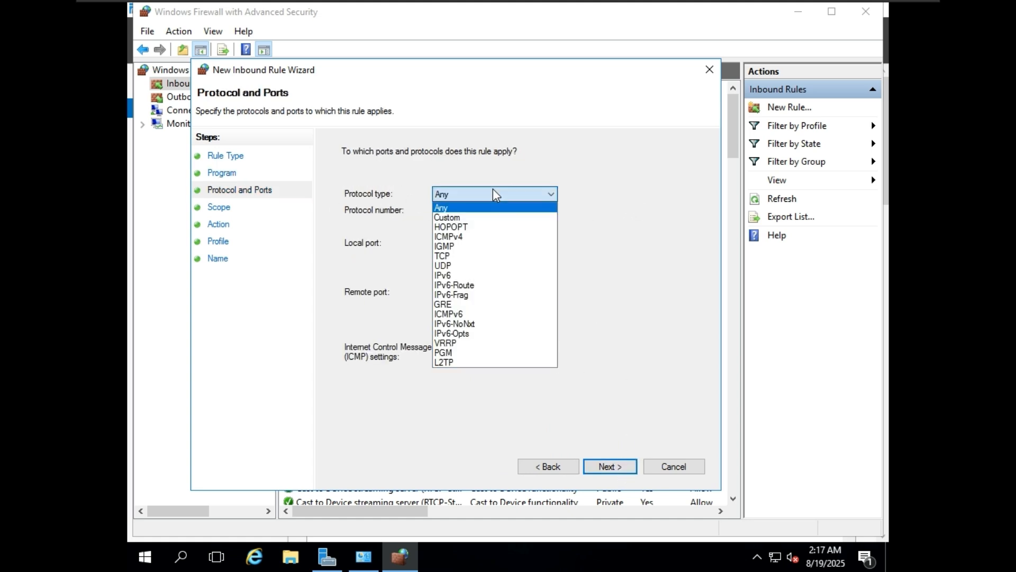
{"action": "left_click", "coordinate": [485, 229]}
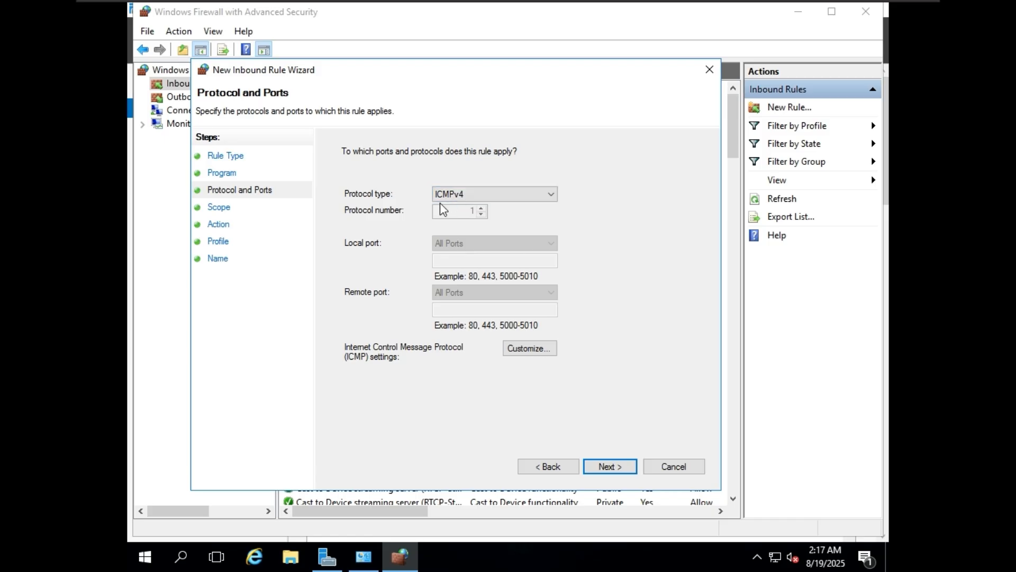
{"action": "left_click", "coordinate": [504, 193]}
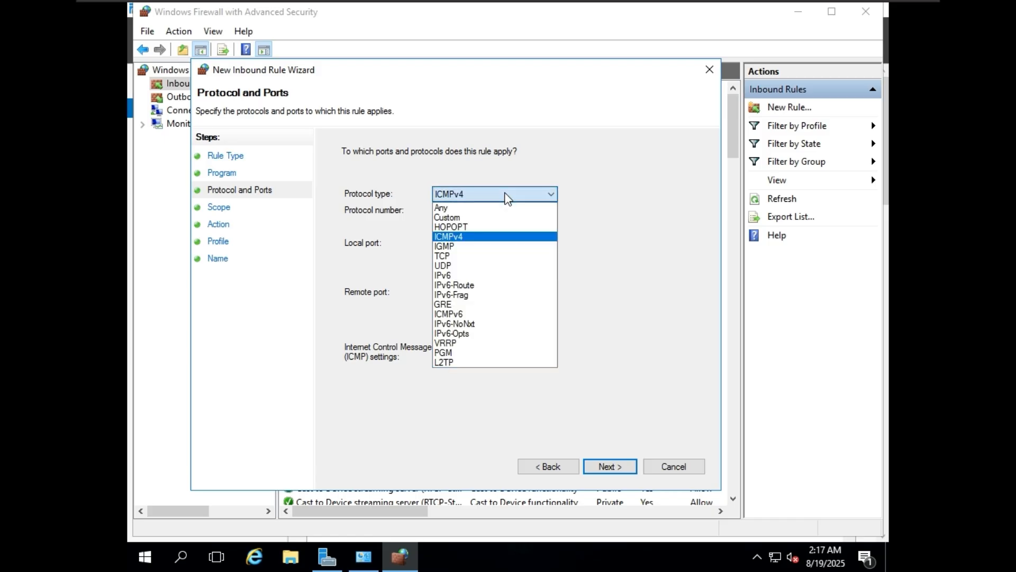
{"action": "left_click", "coordinate": [495, 238]}
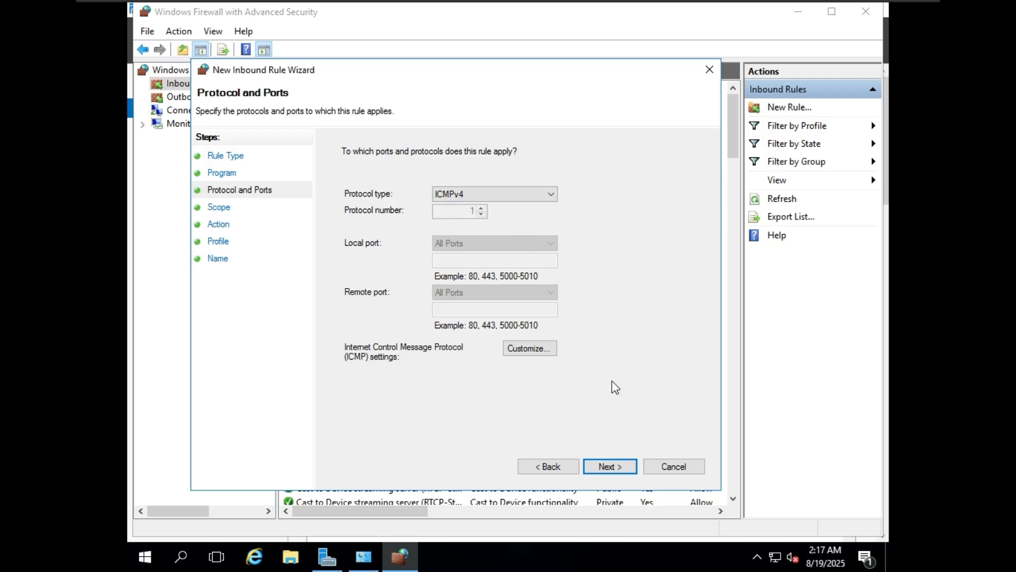
{"action": "left_click", "coordinate": [608, 467]}
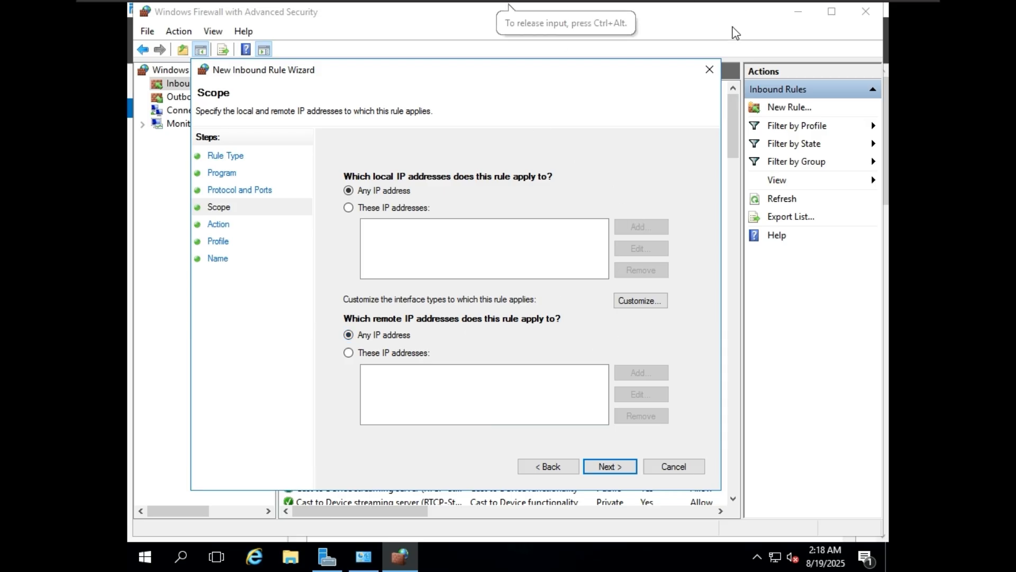
Step: Keep any IP address, allow the connection on all profiles, and start typing the rule name
{"action": "mouse_move", "coordinate": [769, 13]}
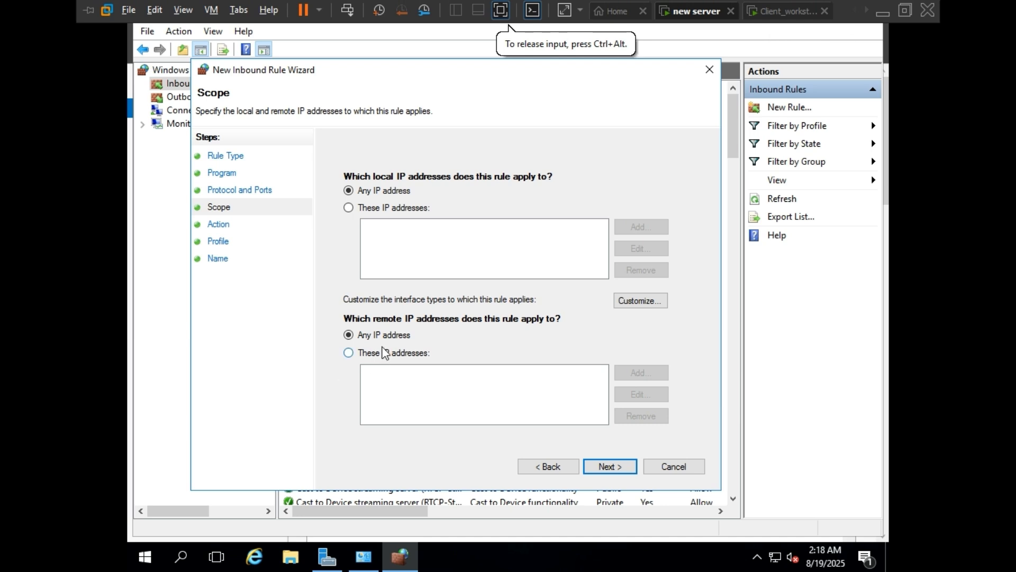
{"action": "left_click", "coordinate": [622, 465]}
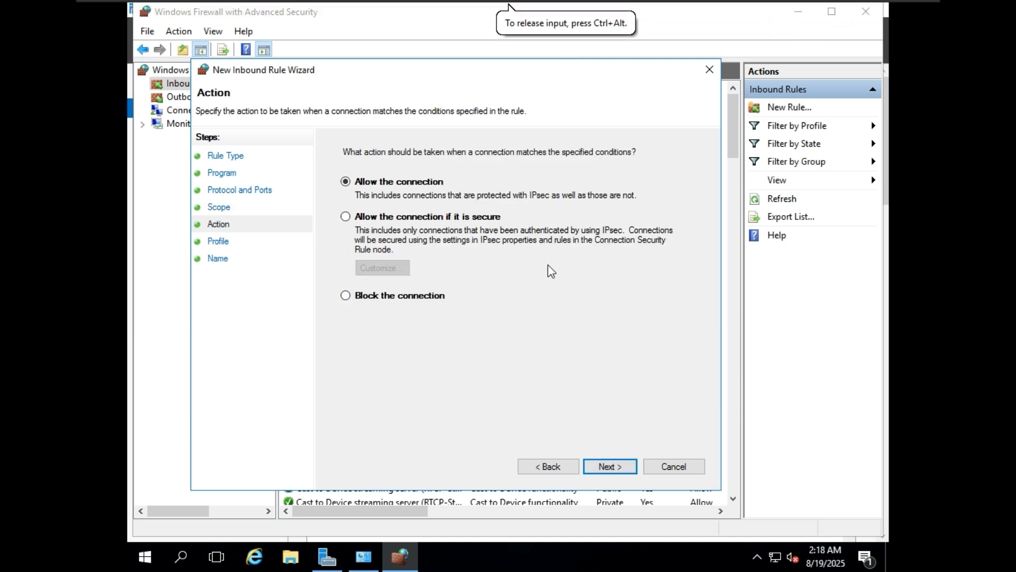
{"action": "left_click", "coordinate": [617, 466]}
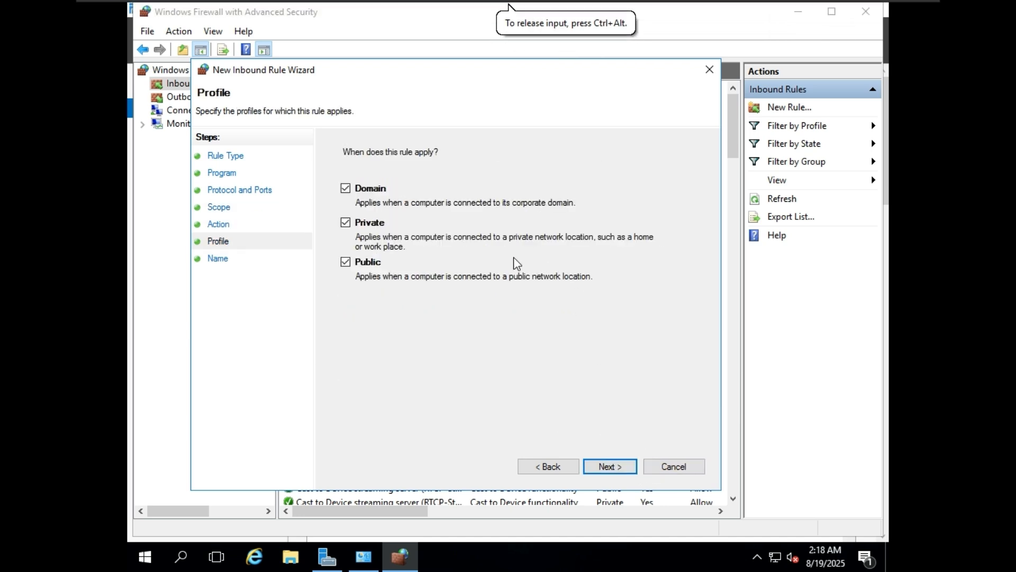
{"action": "left_click", "coordinate": [622, 465]}
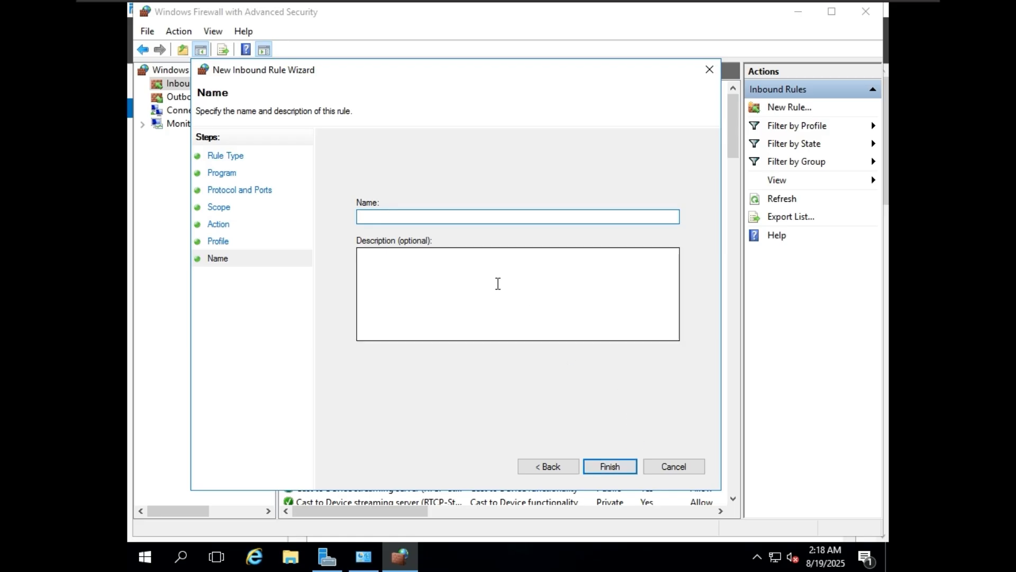
{"action": "type", "text": "Coo"}
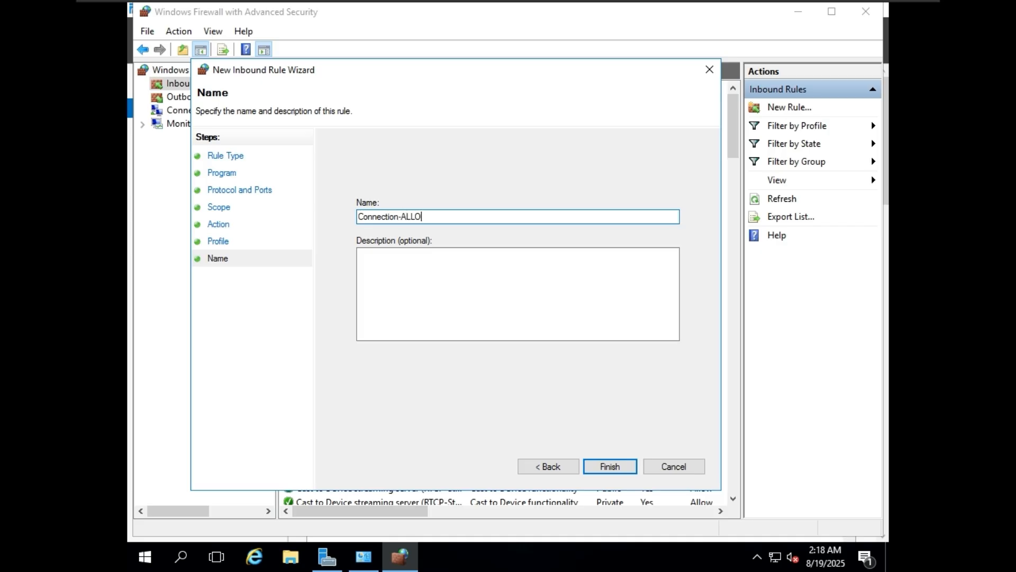
Step: Finish the Connection-ALLOW rule and minimize both firewall windows
{"action": "left_click", "coordinate": [623, 469]}
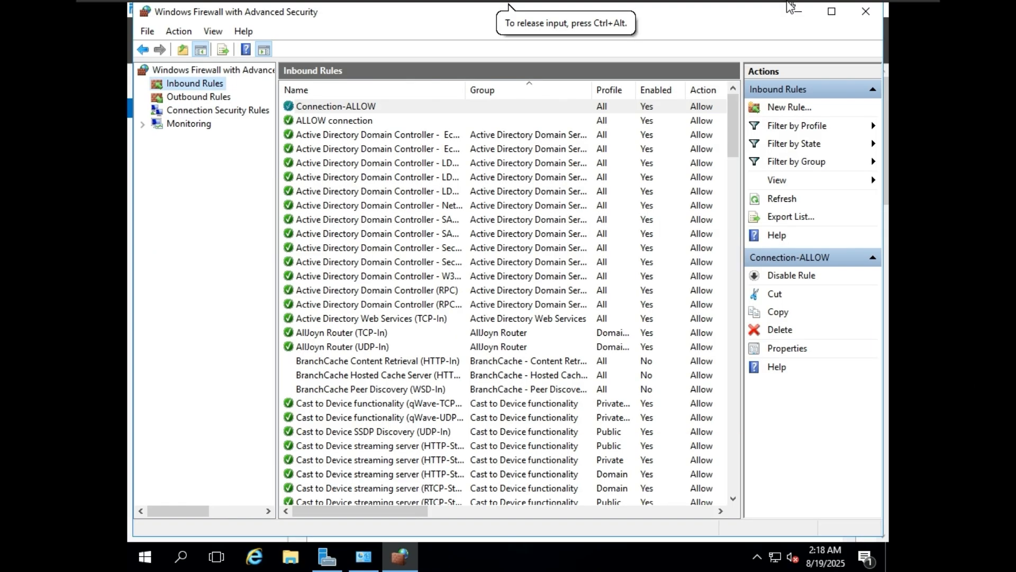
{"action": "left_click", "coordinate": [801, 10]}
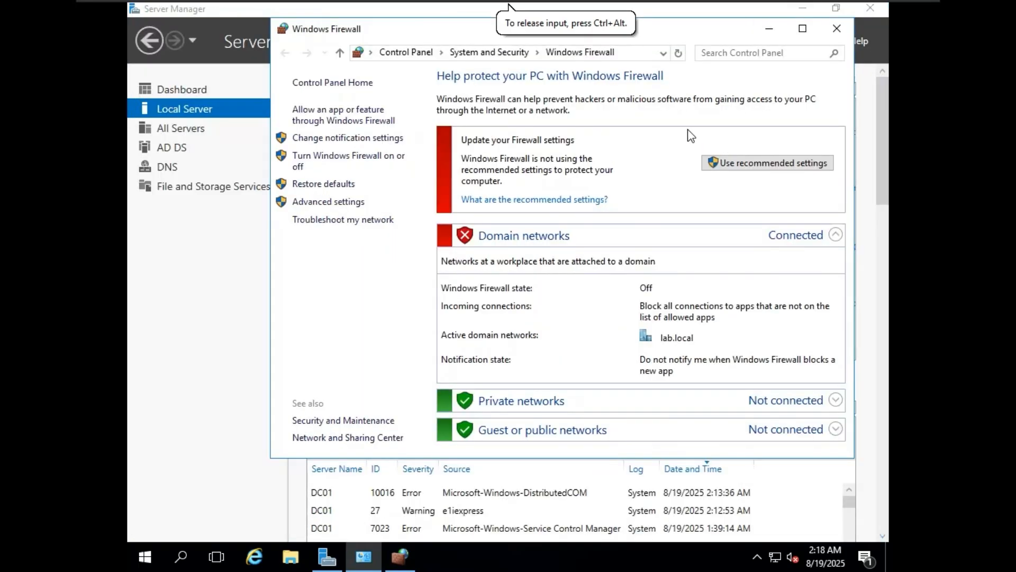
{"action": "left_click", "coordinate": [771, 26]}
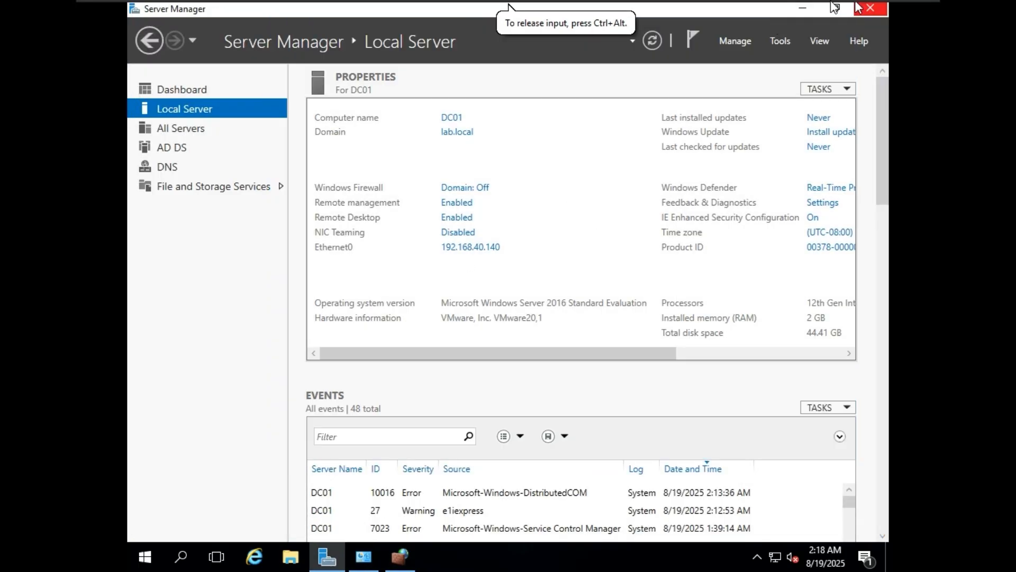
Step: On the Windows 10 client, open a Command Prompt and run hostname
{"action": "left_click", "coordinate": [789, 10]}
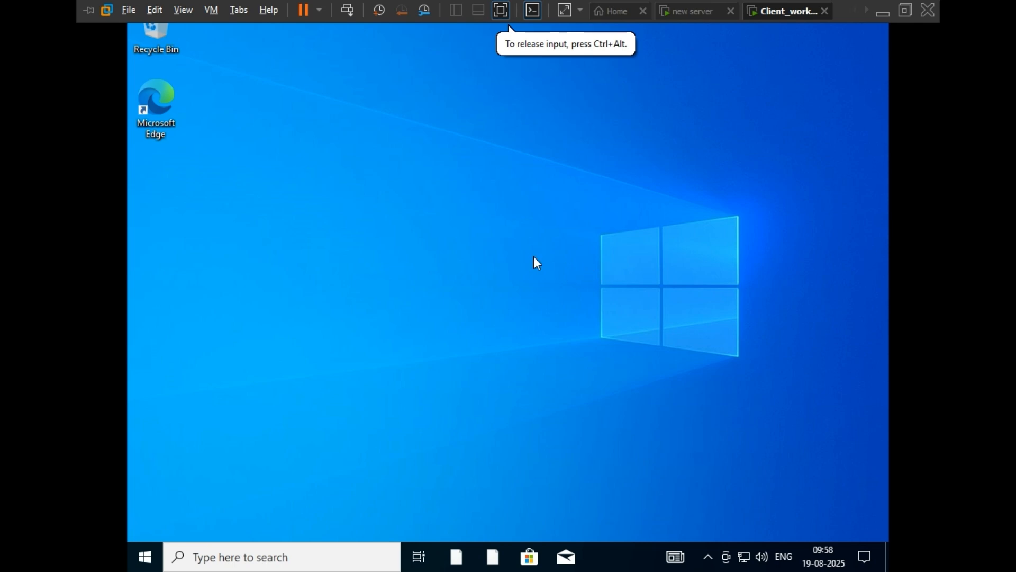
{"action": "left_click", "coordinate": [260, 560]}
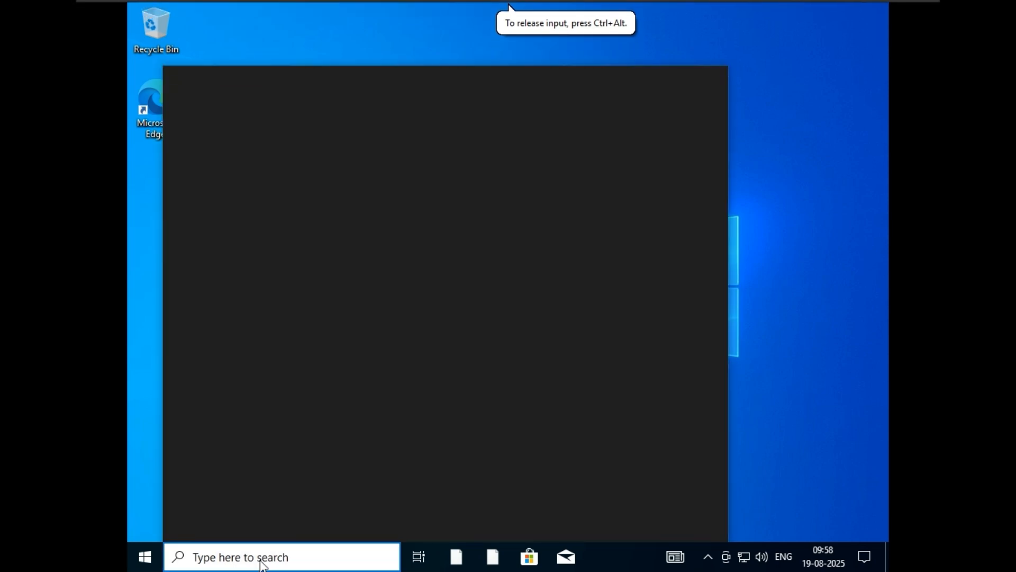
{"action": "type", "text": "cmd"}
{"action": "key", "text": "Return"}
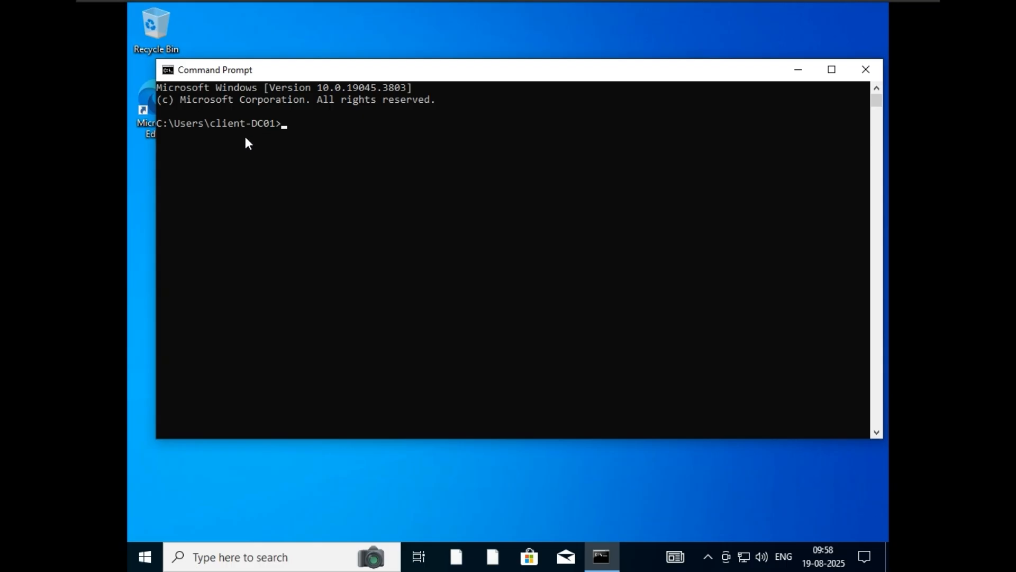
{"action": "left_click_drag", "start_coordinate": [220, 123], "coordinate": [256, 124]}
{"action": "left_click", "coordinate": [295, 123]}
{"action": "type", "text": "hostname"}
{"action": "key", "text": "Return"}
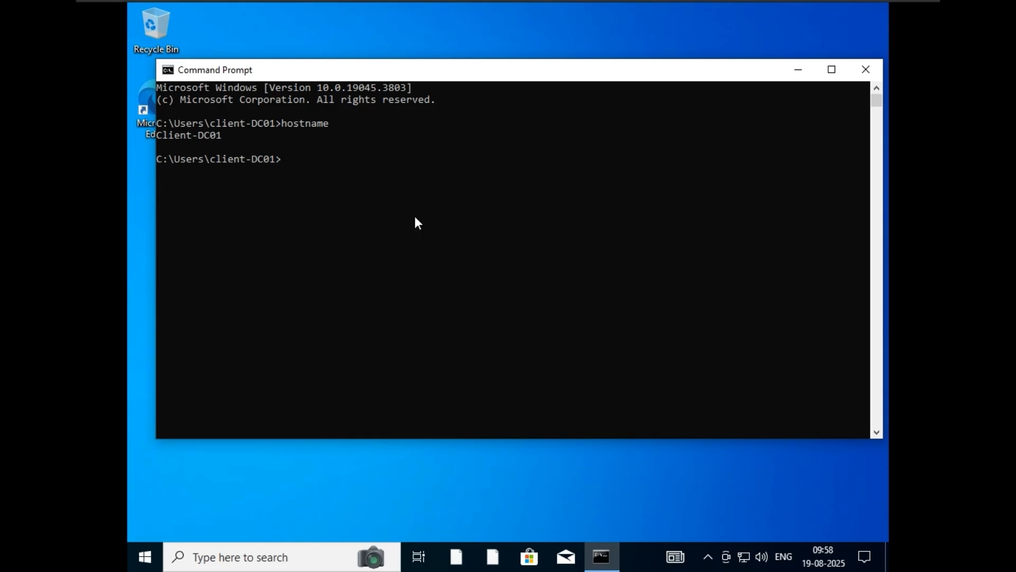
Step: Run ipconfig and copy the client's IPv4 address 192.168.40.136
{"action": "type", "text": "ipconfig"}
{"action": "key", "text": "Return"}
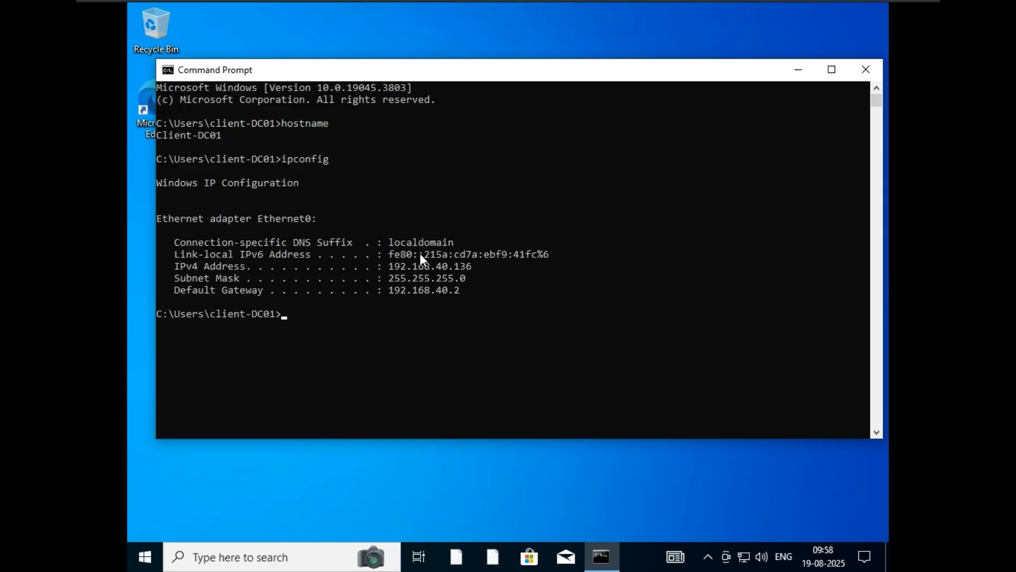
{"action": "left_click_drag", "start_coordinate": [390, 269], "coordinate": [468, 273]}
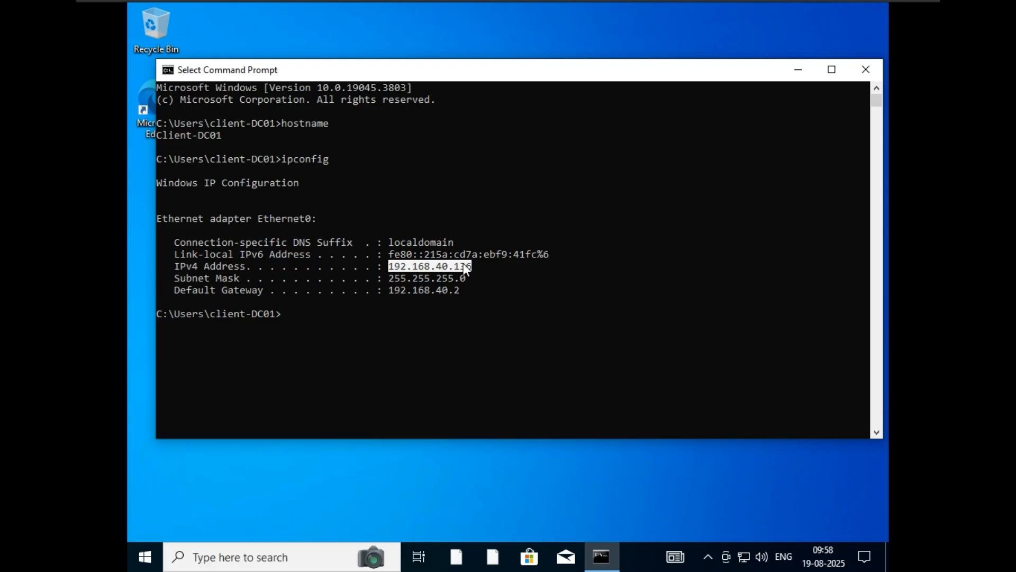
{"action": "right_click", "coordinate": [462, 265]}
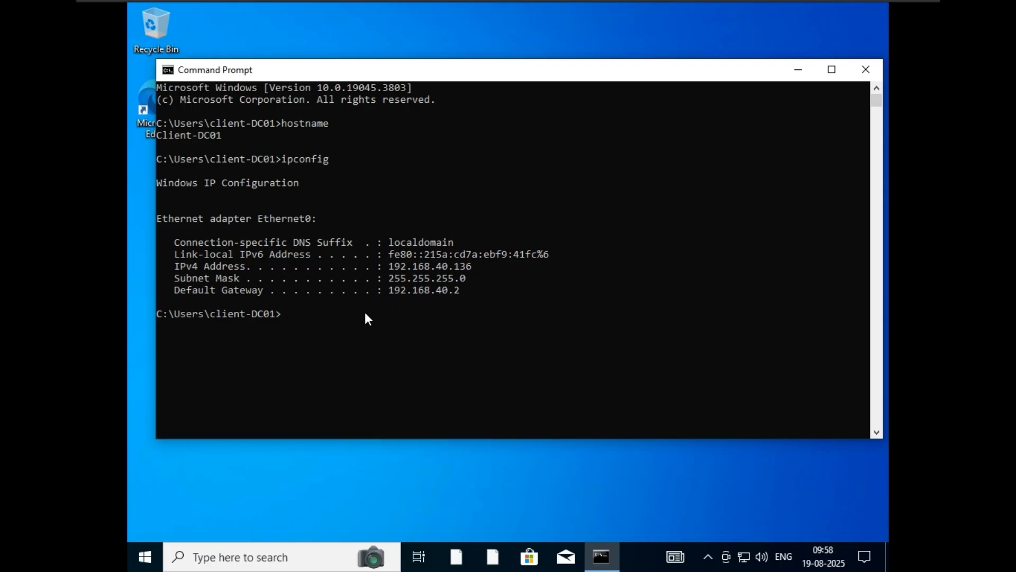
Step: Run ipconfig /all, mark the DHCP Server 192.168.40.254 line, then launch ncpa.cpl
{"action": "type", "text": "ipconfig /all"}
{"action": "key", "text": "Return"}
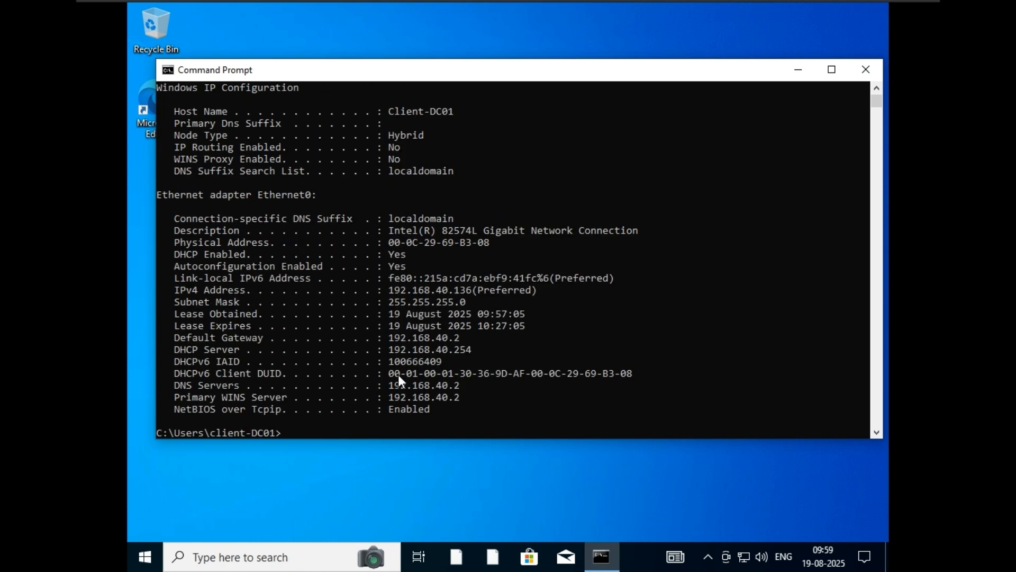
{"action": "left_click", "coordinate": [223, 328]}
{"action": "left_click_drag", "start_coordinate": [215, 346], "coordinate": [482, 349]}
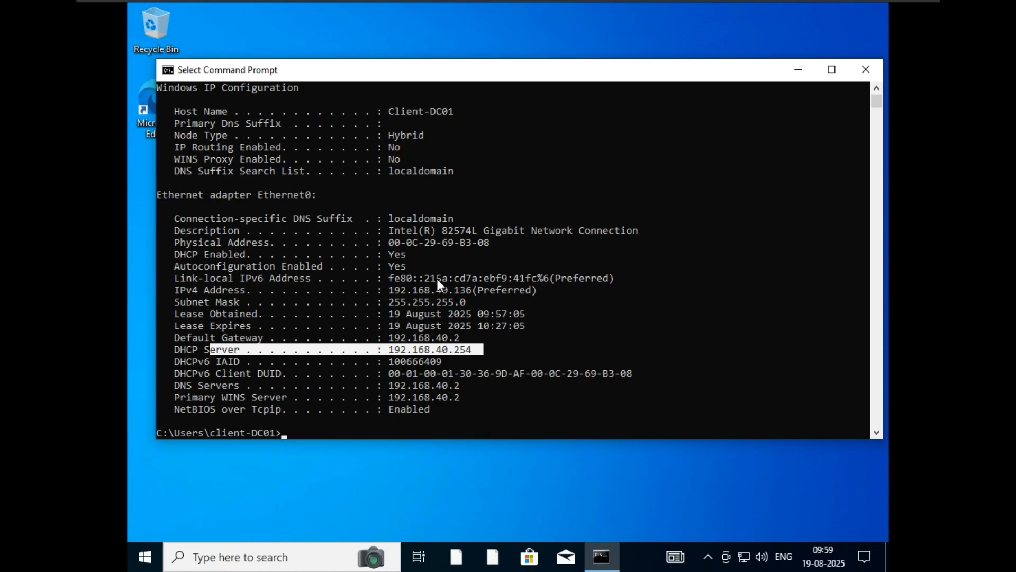
{"action": "type", "text": "nc"}
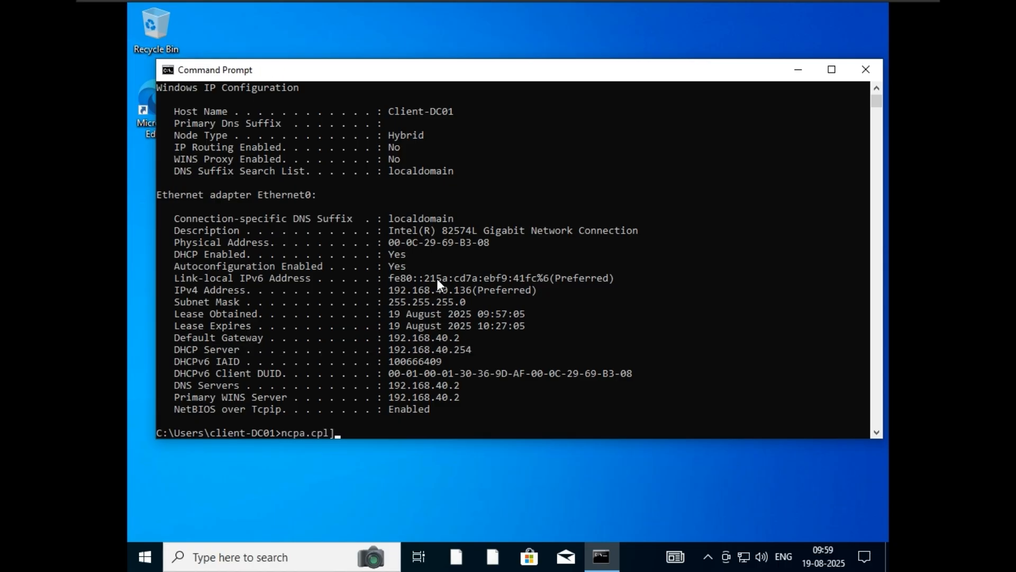
{"action": "key", "text": "Return"}
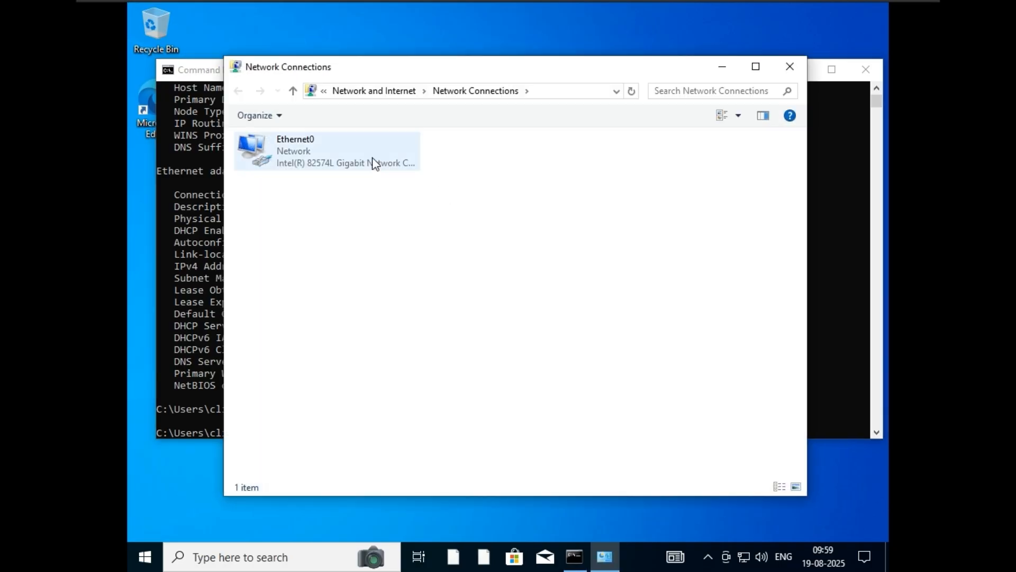
Step: Open Ethernet0's TCP/IPv4 properties, choose a manual address and paste 192.168.40.136
{"action": "left_click", "coordinate": [374, 151]}
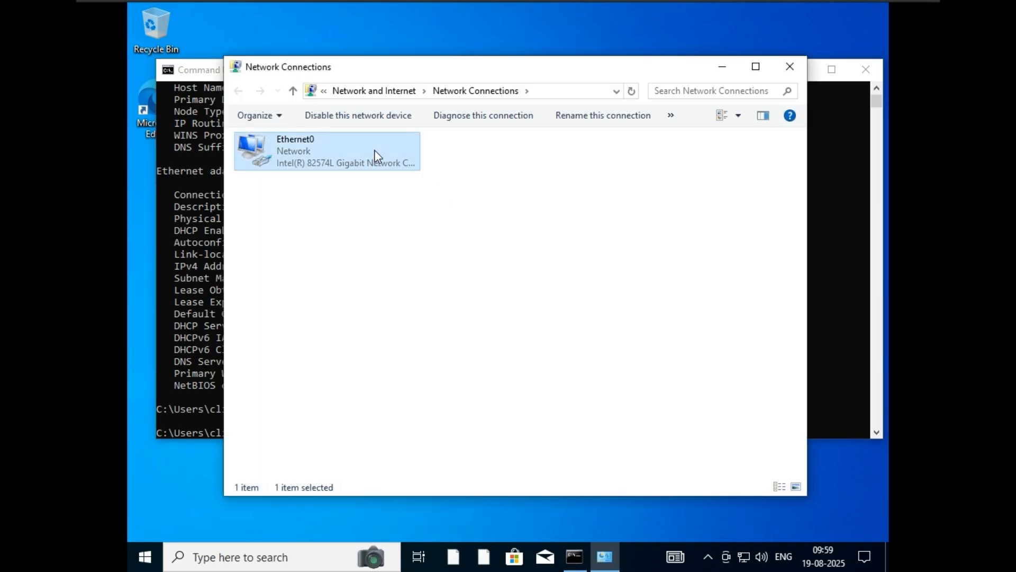
{"action": "right_click", "coordinate": [367, 145]}
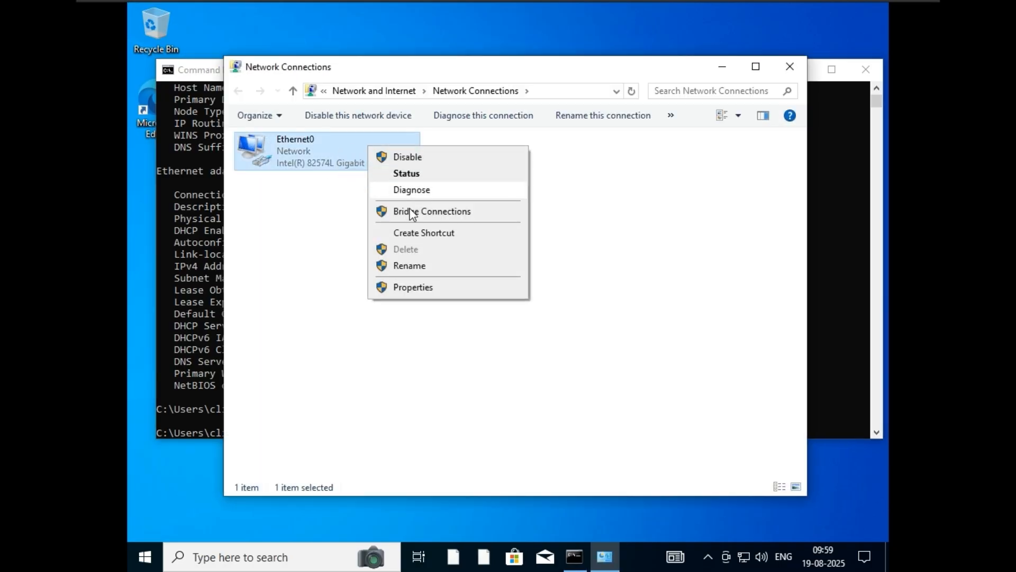
{"action": "left_click", "coordinate": [430, 288]}
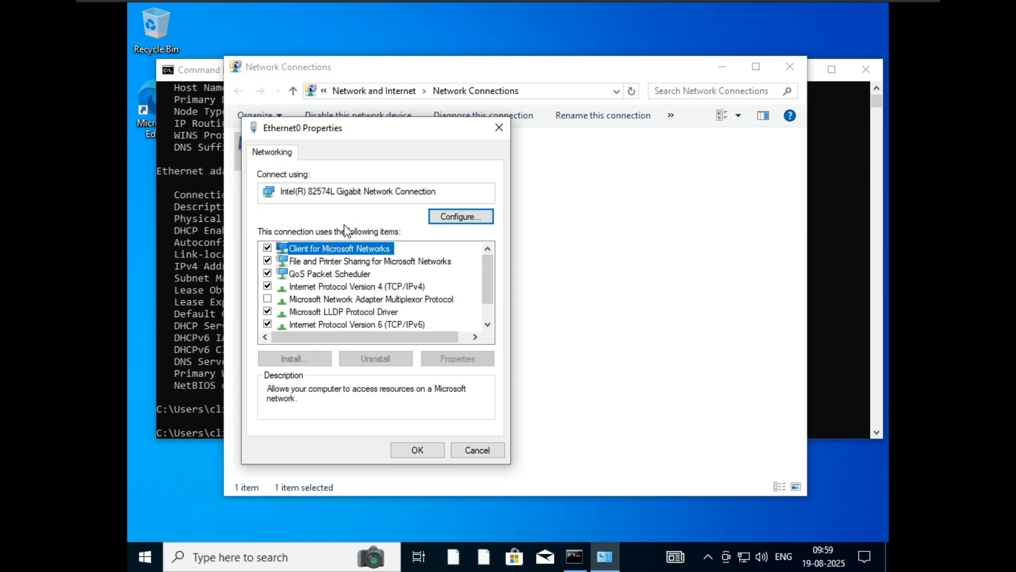
{"action": "left_click", "coordinate": [383, 287]}
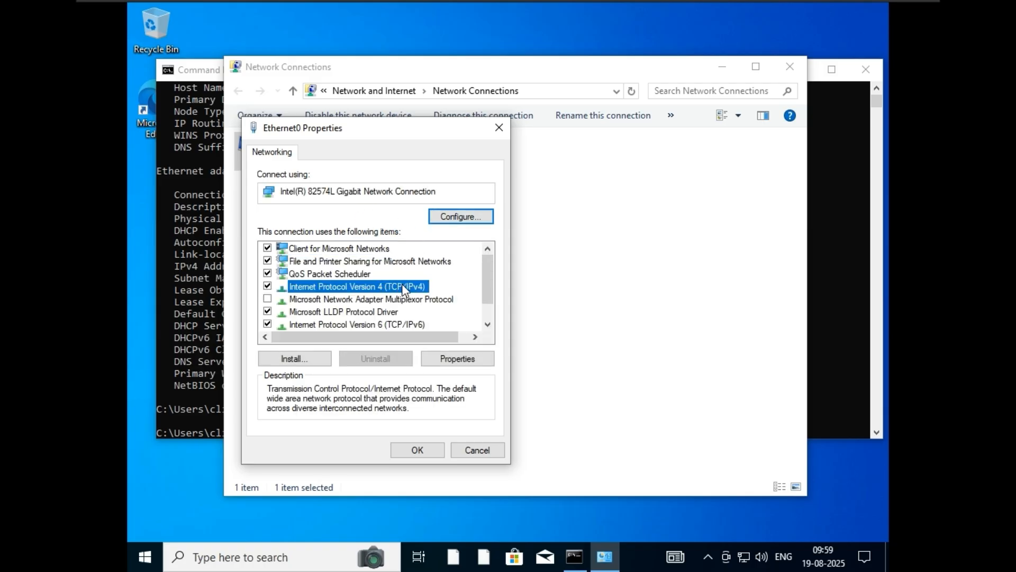
{"action": "left_click", "coordinate": [471, 360]}
{"action": "left_click", "coordinate": [372, 292]}
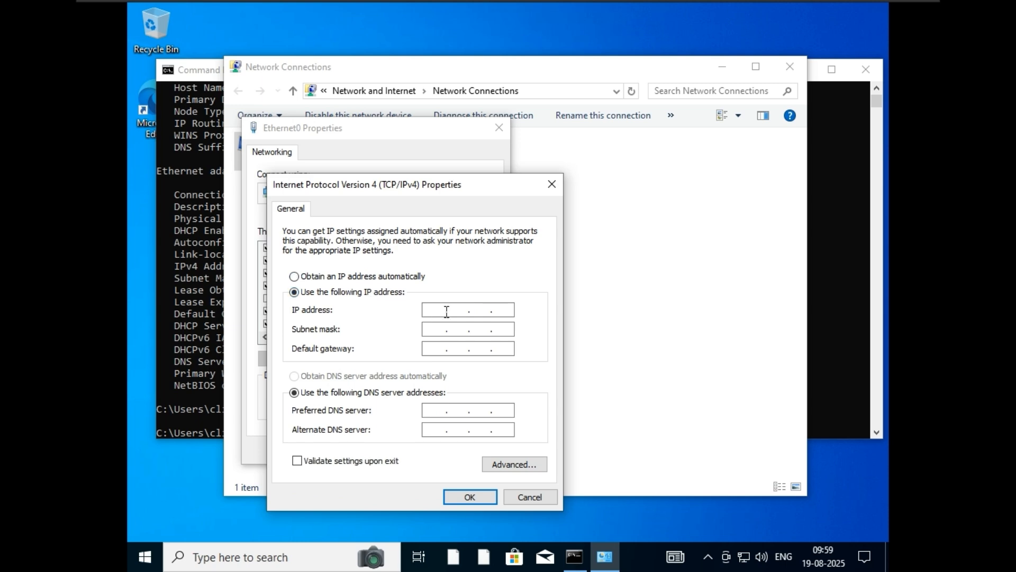
{"action": "right_click", "coordinate": [447, 312]}
{"action": "left_click", "coordinate": [501, 376]}
Step: Fill in subnet mask 255.255.255.0 and gateway 192.168.40.2 copied from the ipconfig output
{"action": "left_click", "coordinate": [822, 197]}
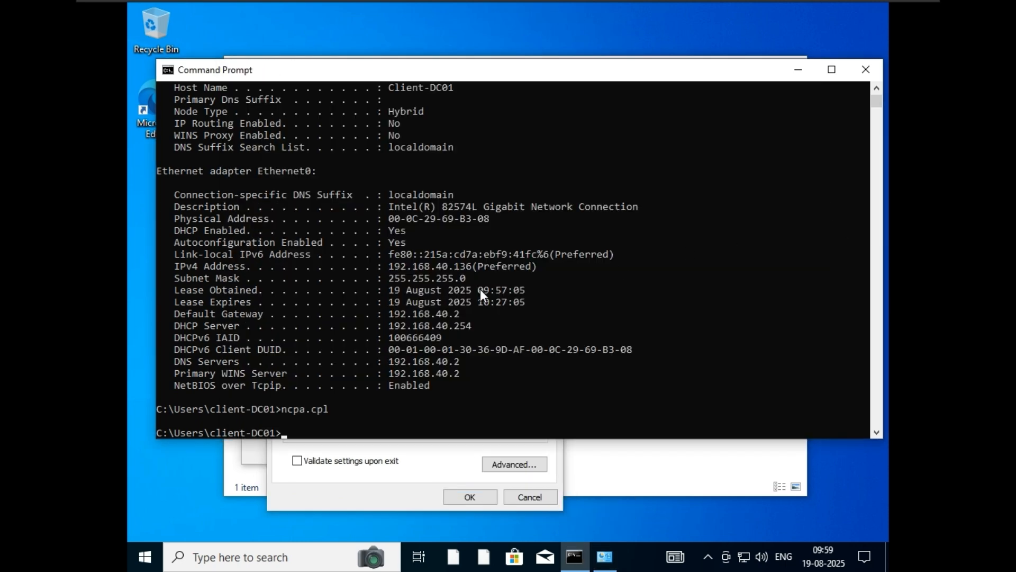
{"action": "scroll", "coordinate": [424, 206], "scroll_direction": "up", "scroll_amount": 5}
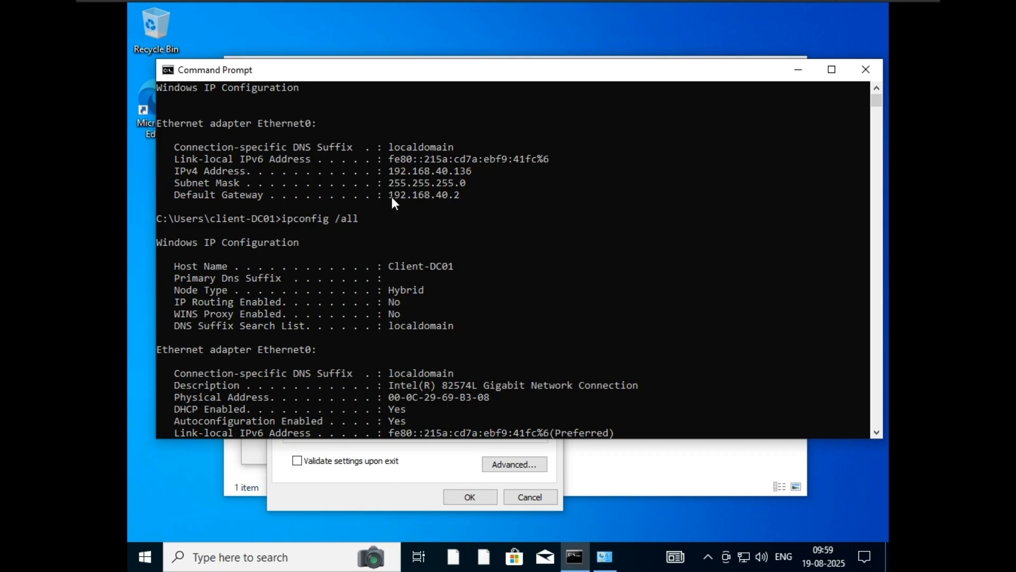
{"action": "left_click_drag", "start_coordinate": [389, 195], "coordinate": [464, 200]}
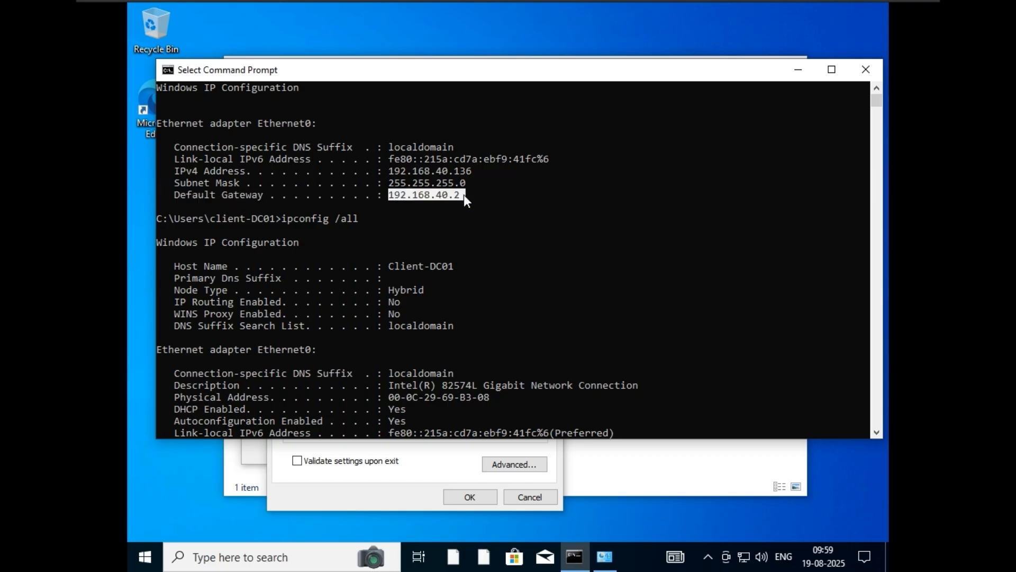
{"action": "left_click", "coordinate": [641, 479]}
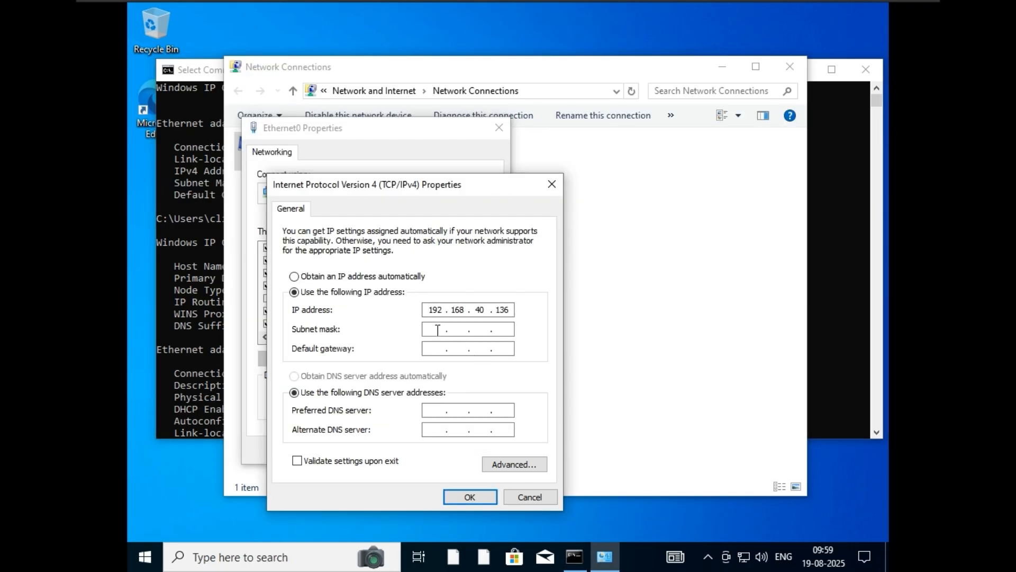
{"action": "double_click", "coordinate": [439, 330]}
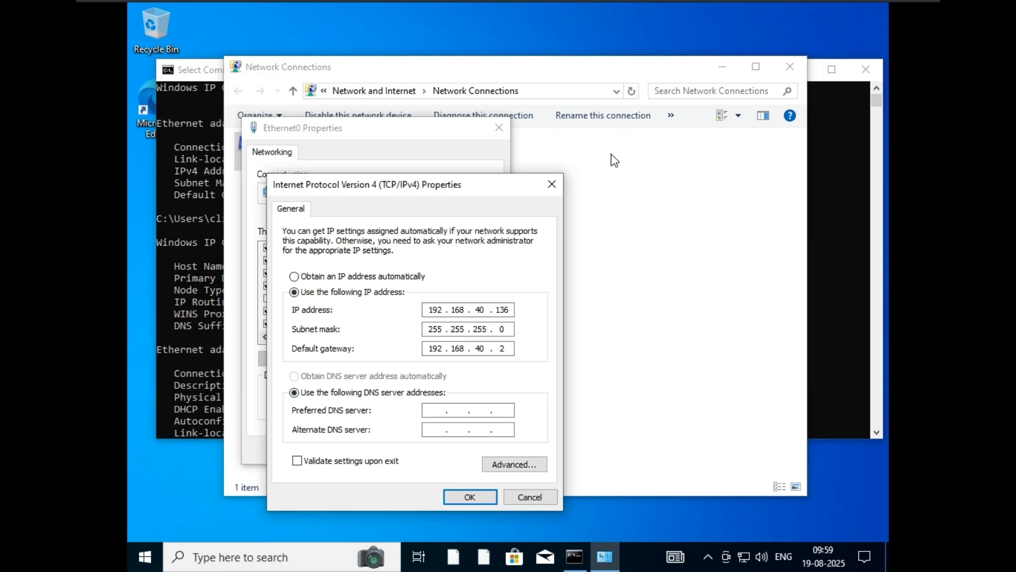
{"action": "mouse_move", "coordinate": [584, 1]}
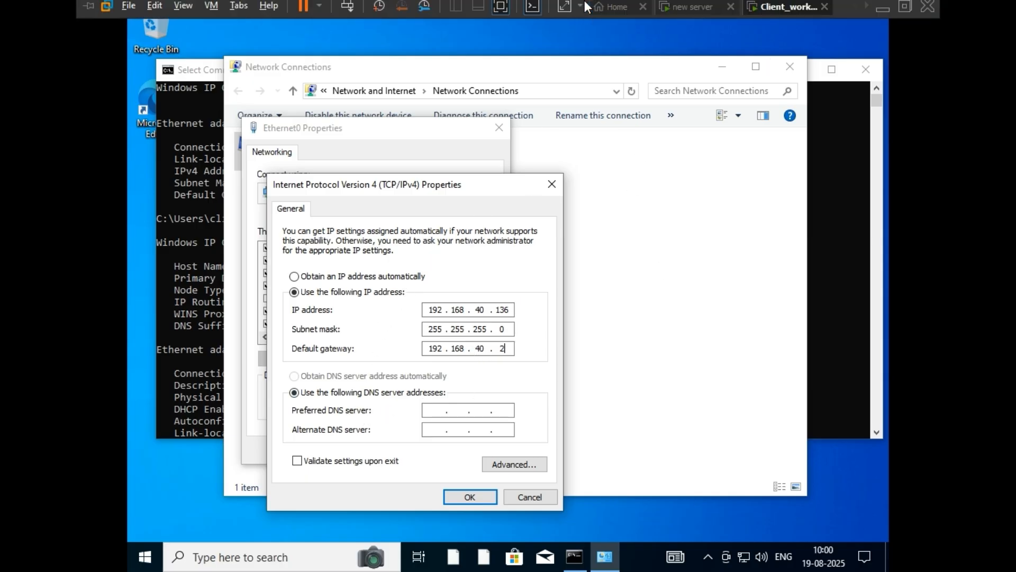
{"action": "left_click", "coordinate": [682, 11]}
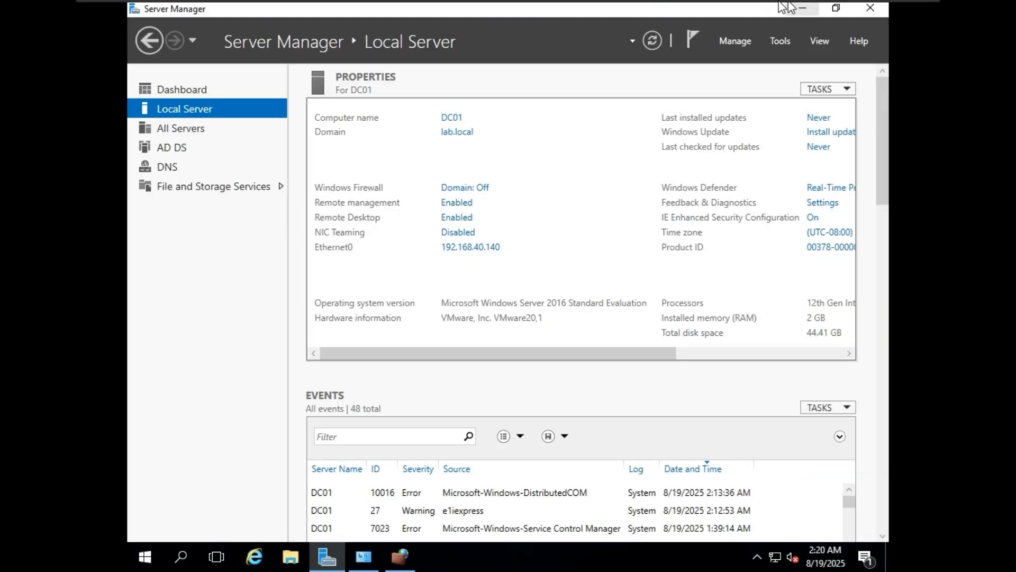
{"action": "mouse_move", "coordinate": [788, 6]}
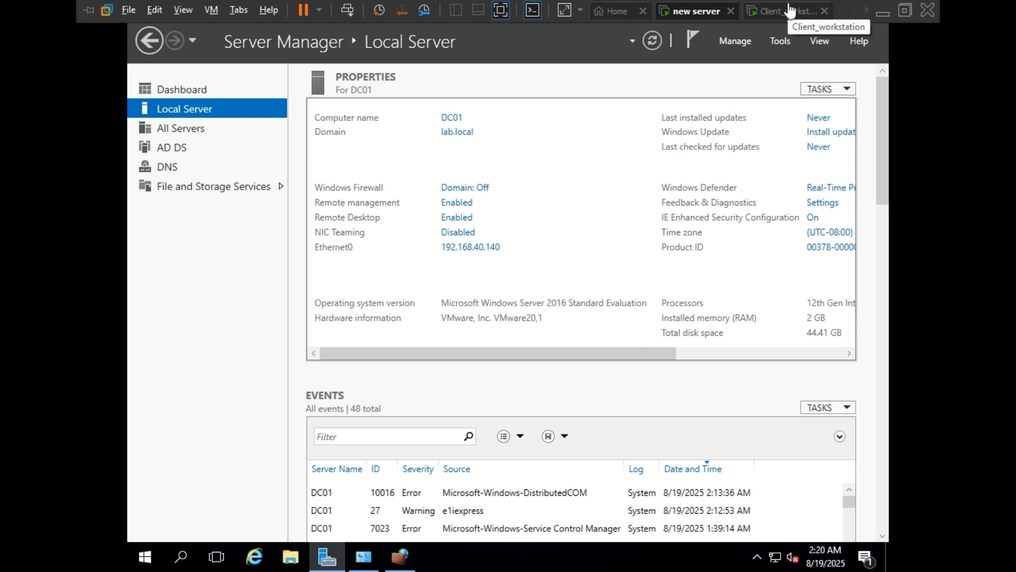
{"action": "left_click", "coordinate": [787, 11]}
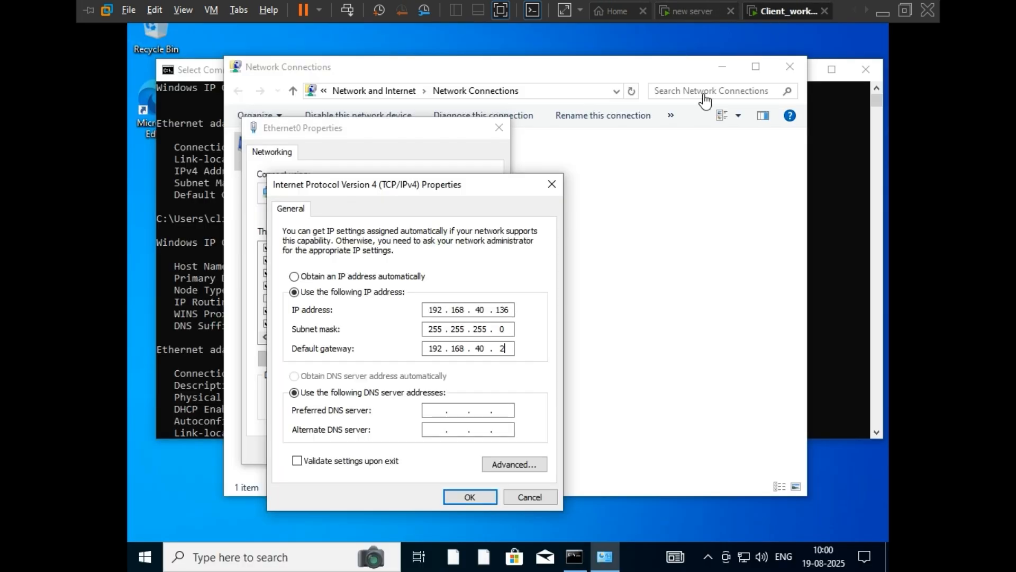
{"action": "left_click", "coordinate": [430, 412]}
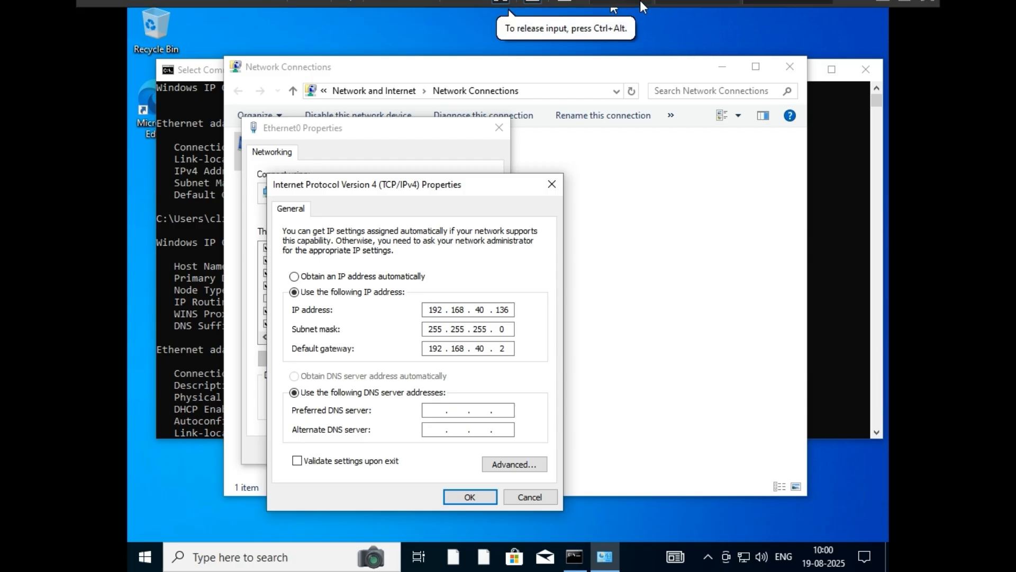
Step: On the server VM, check its computer name and domain in System Properties, then close it
{"action": "left_click", "coordinate": [721, 10]}
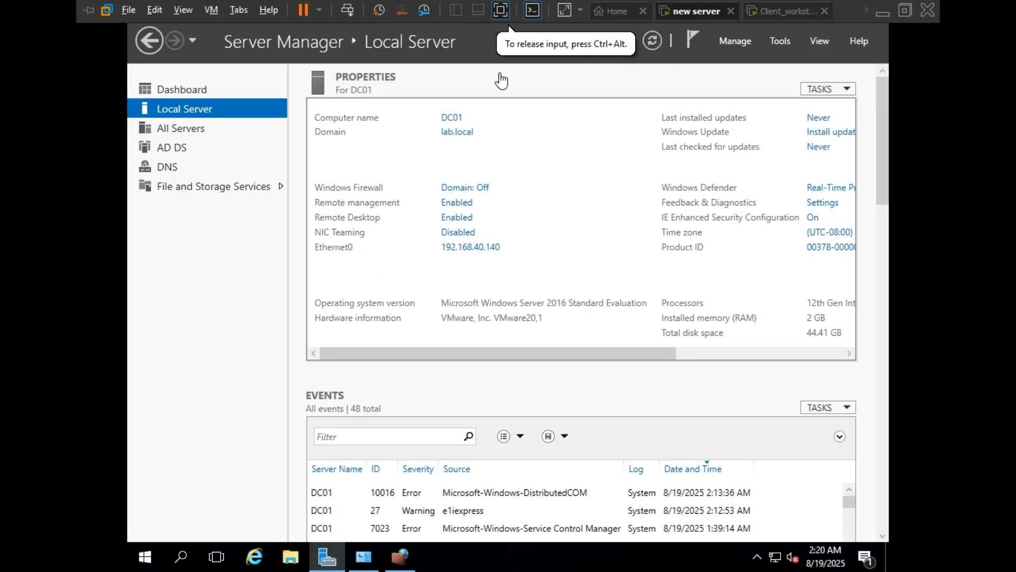
{"action": "left_click", "coordinate": [460, 134]}
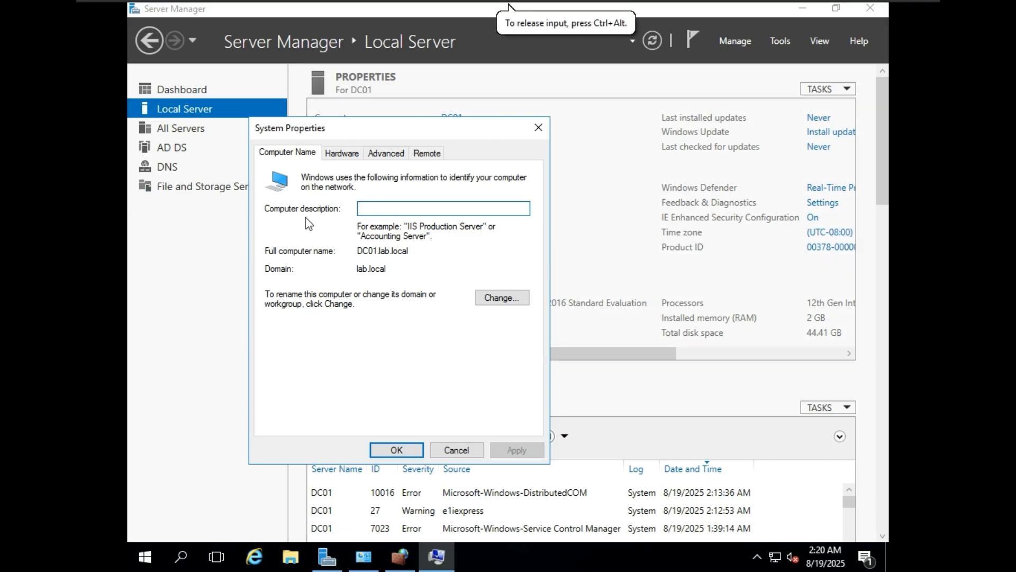
{"action": "left_click", "coordinate": [449, 450]}
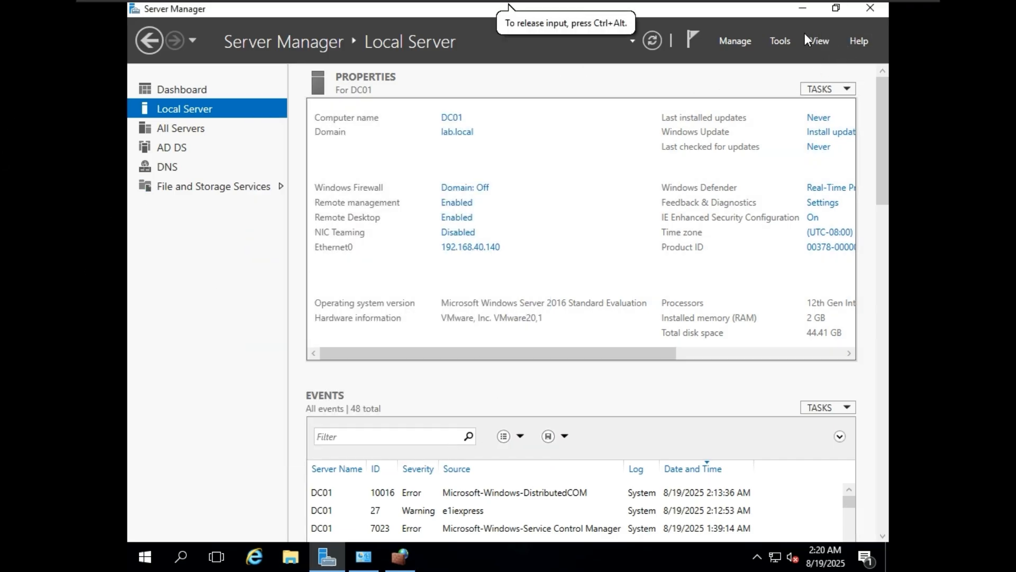
Step: Open DNS Manager and expand DC01 > Forward Lookup Zones > lab.local to see dc01 at 192.168.40.140
{"action": "left_click", "coordinate": [770, 45]}
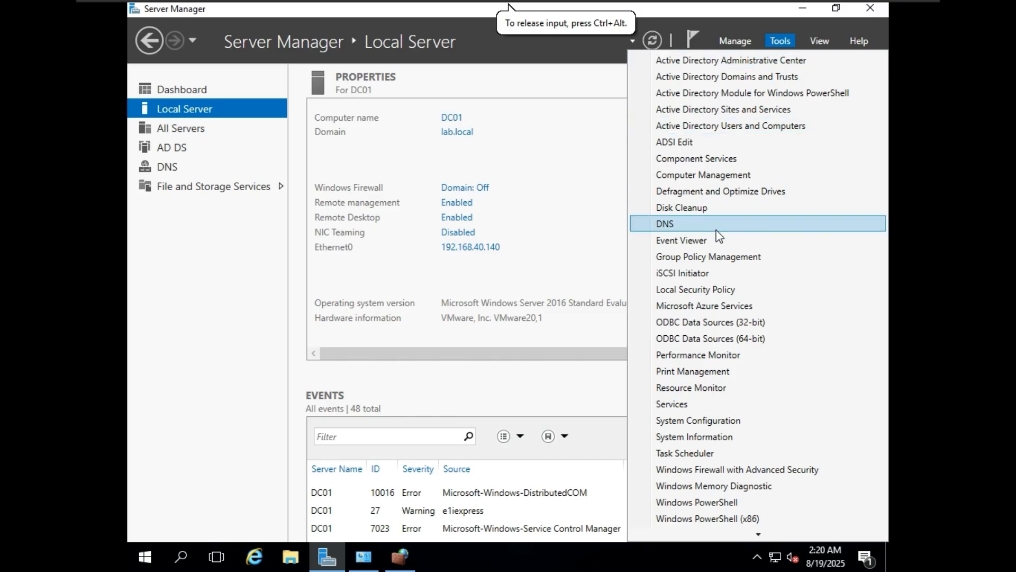
{"action": "left_click", "coordinate": [715, 209]}
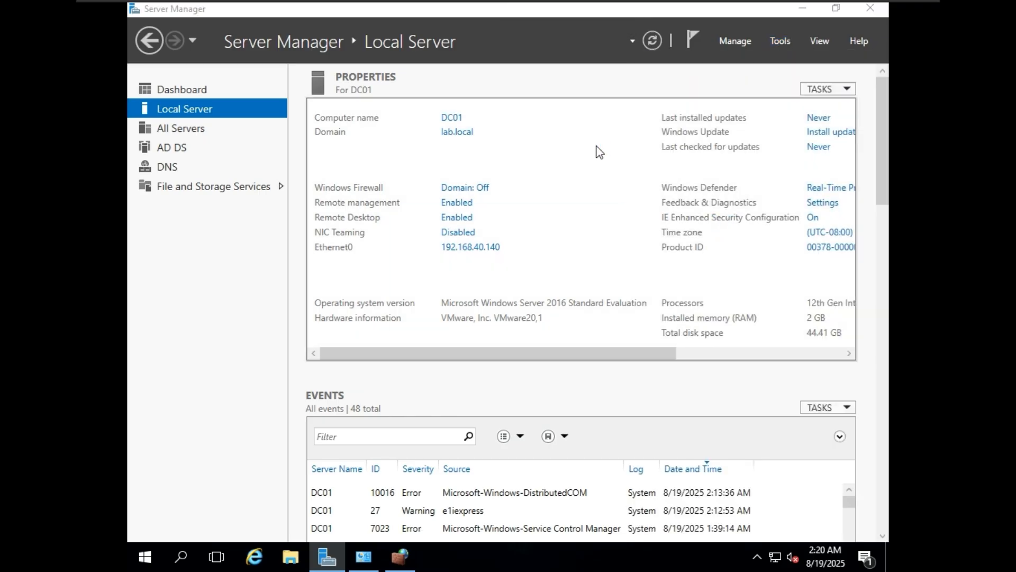
{"action": "double_click", "coordinate": [209, 119]}
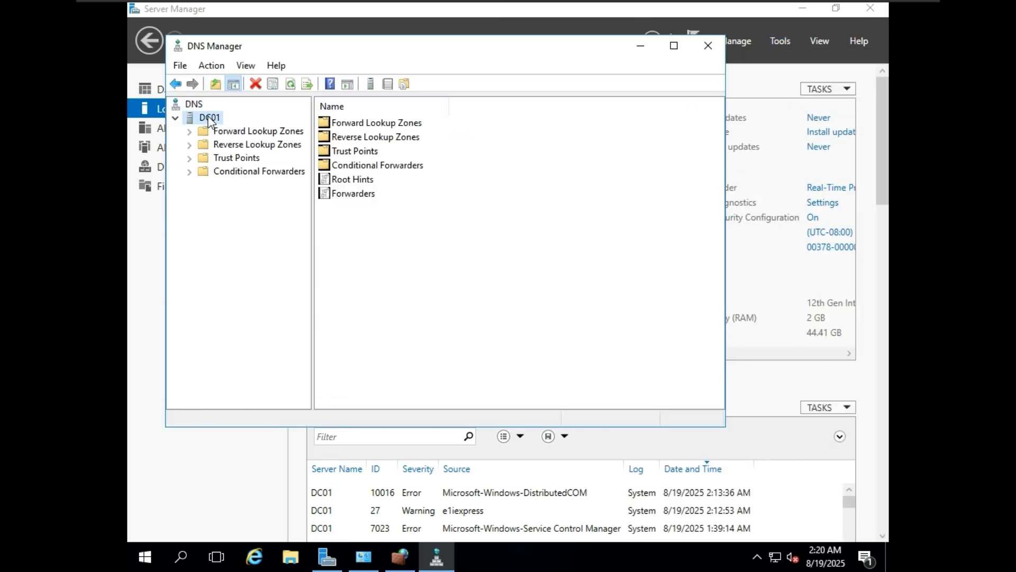
{"action": "double_click", "coordinate": [218, 131]}
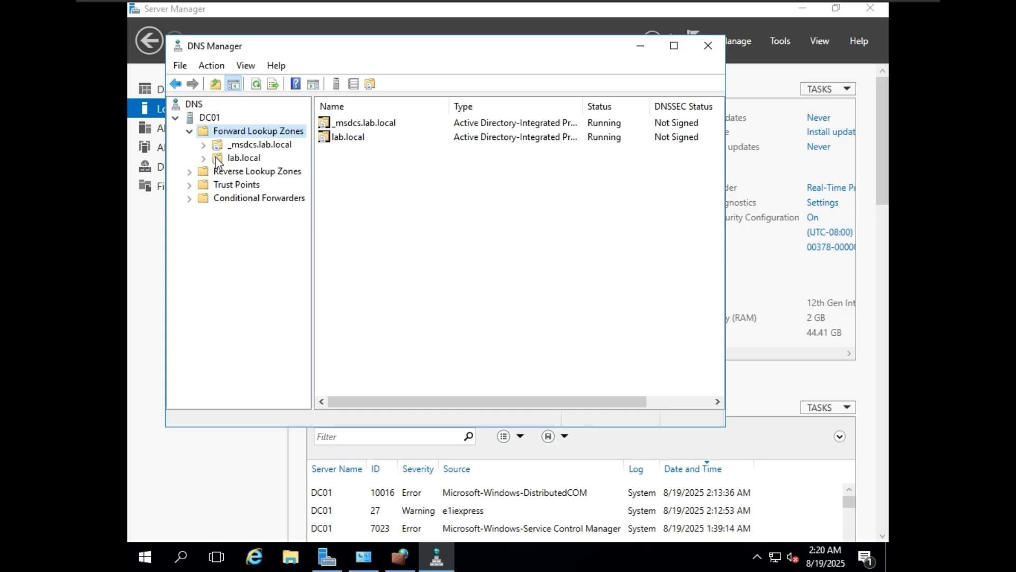
{"action": "double_click", "coordinate": [243, 158]}
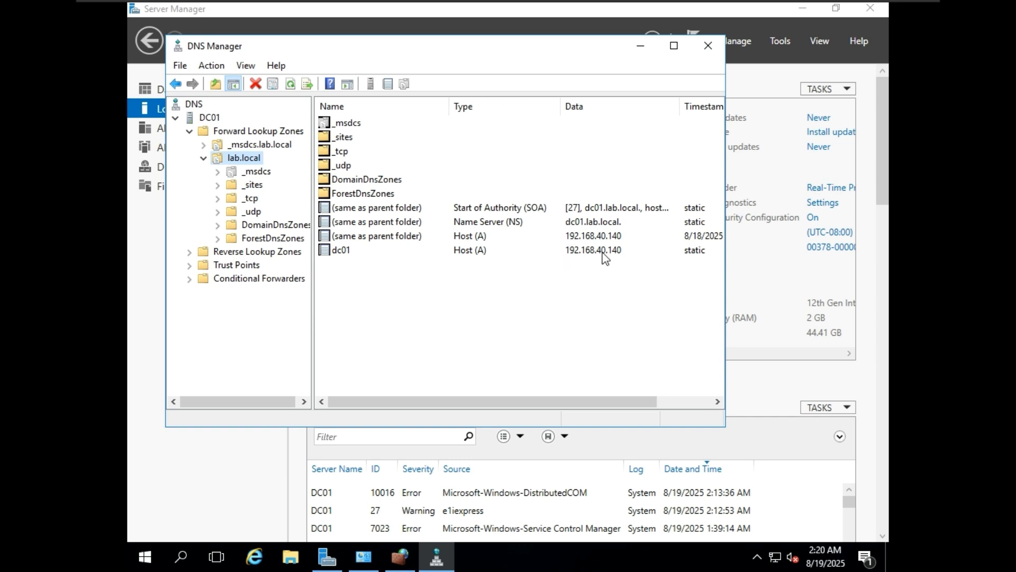
{"action": "mouse_move", "coordinate": [691, 1]}
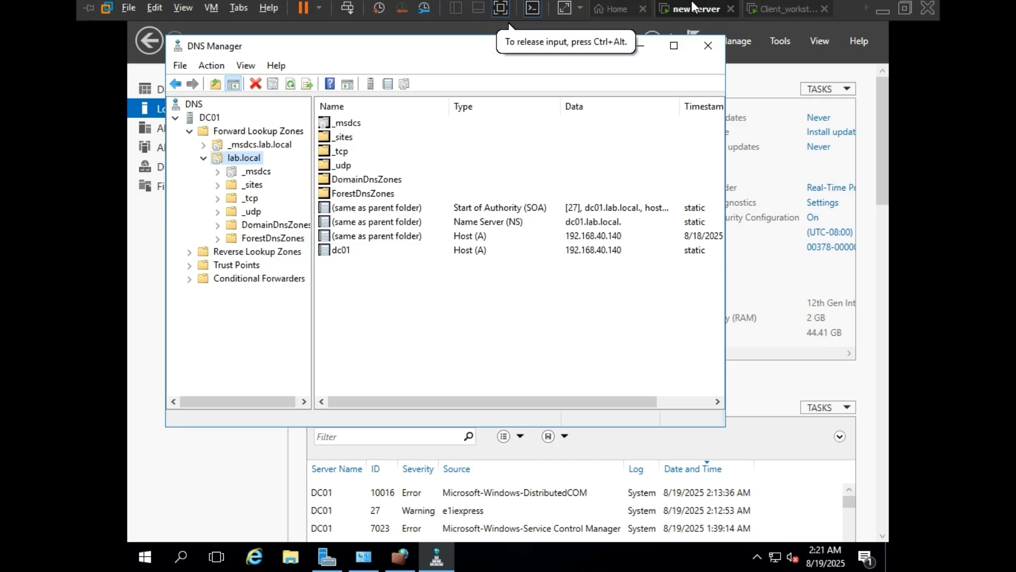
Step: Save the client's static IPv4 settings with preferred DNS 192.168.40.140 and close the network windows
{"action": "left_click", "coordinate": [781, 8]}
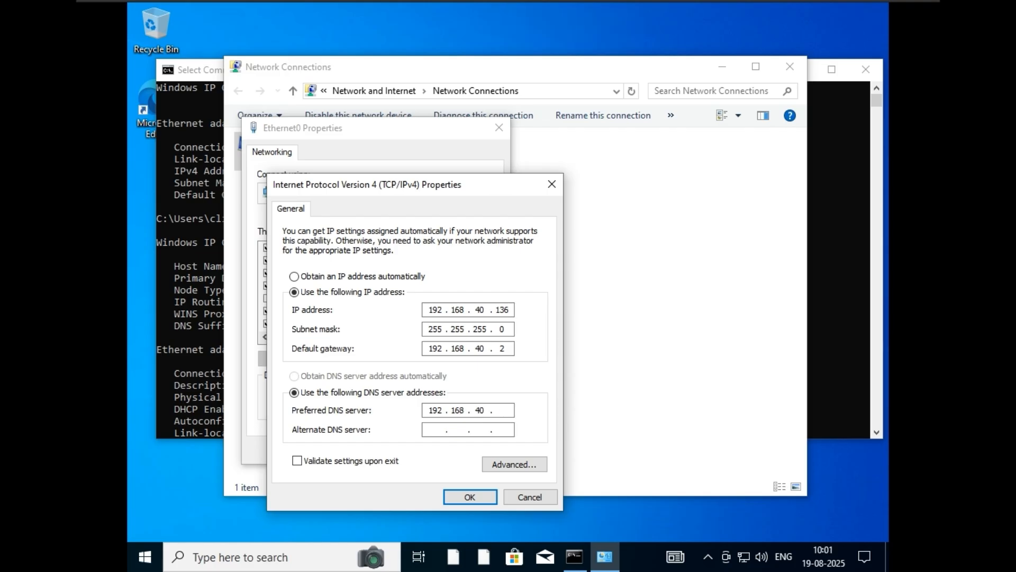
{"action": "left_click", "coordinate": [704, 10]}
{"action": "left_click", "coordinate": [783, 11]}
{"action": "left_click", "coordinate": [477, 497]}
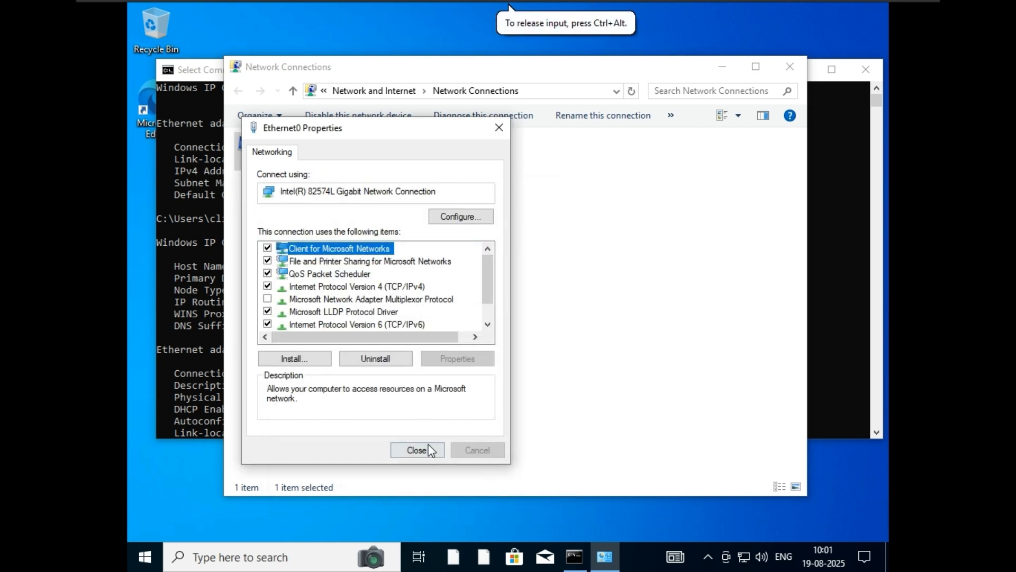
{"action": "left_click", "coordinate": [419, 448]}
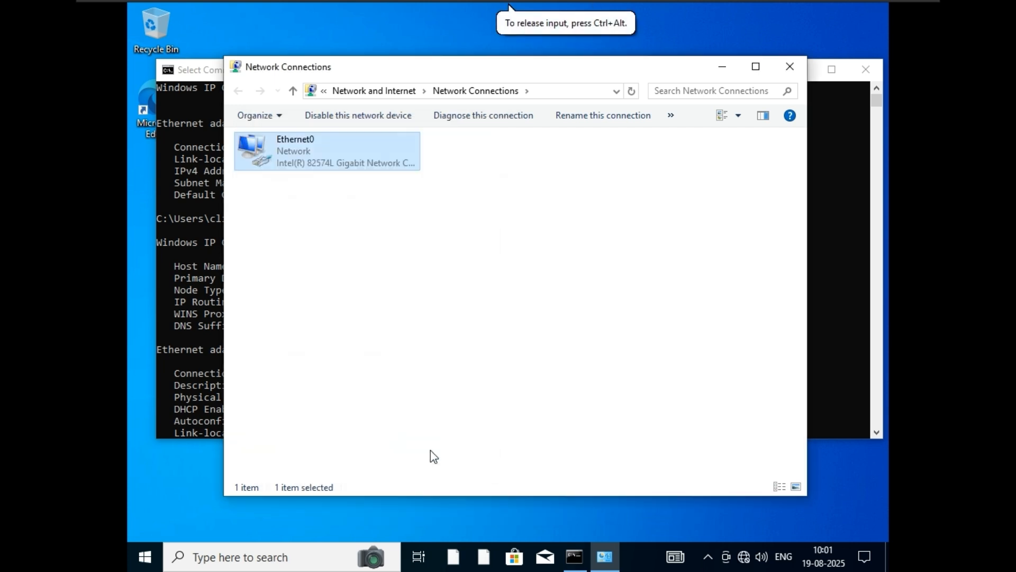
{"action": "left_click", "coordinate": [790, 66]}
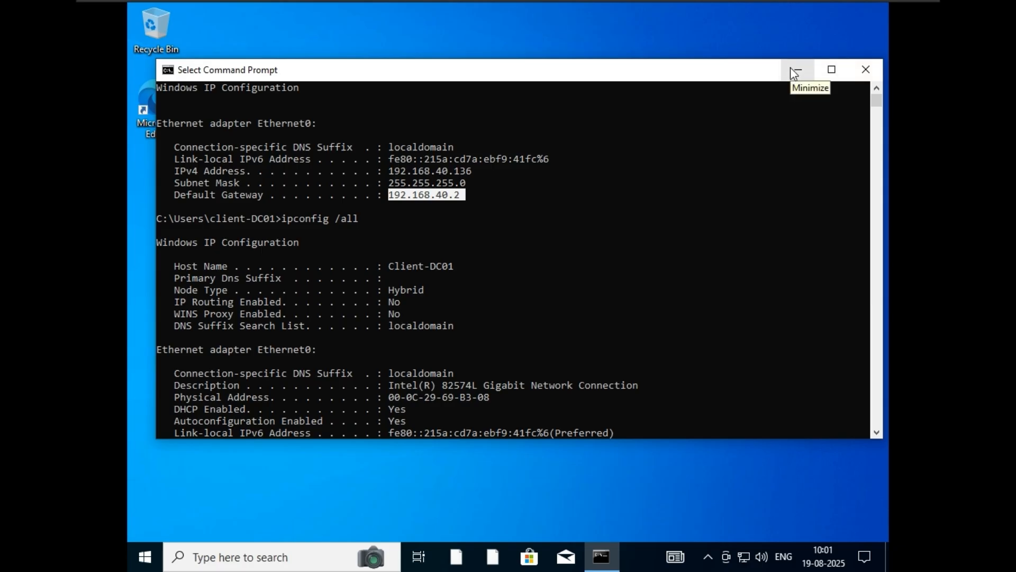
Step: Minimize Command Prompt and launch File Explorer by searching 'file', dismissing a missing-app error
{"action": "left_click", "coordinate": [796, 73]}
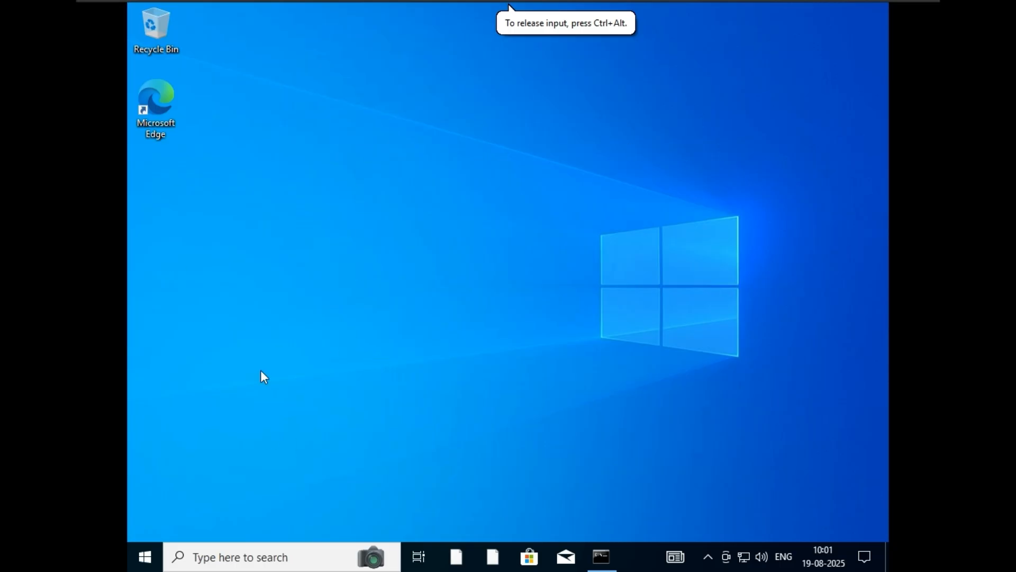
{"action": "left_click", "coordinate": [255, 556]}
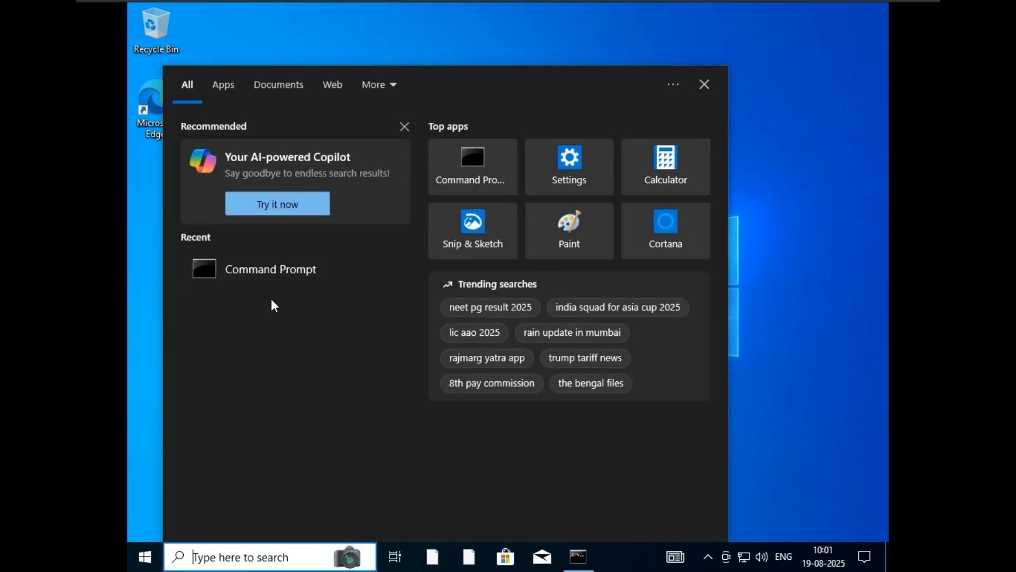
{"action": "left_click", "coordinate": [469, 556]}
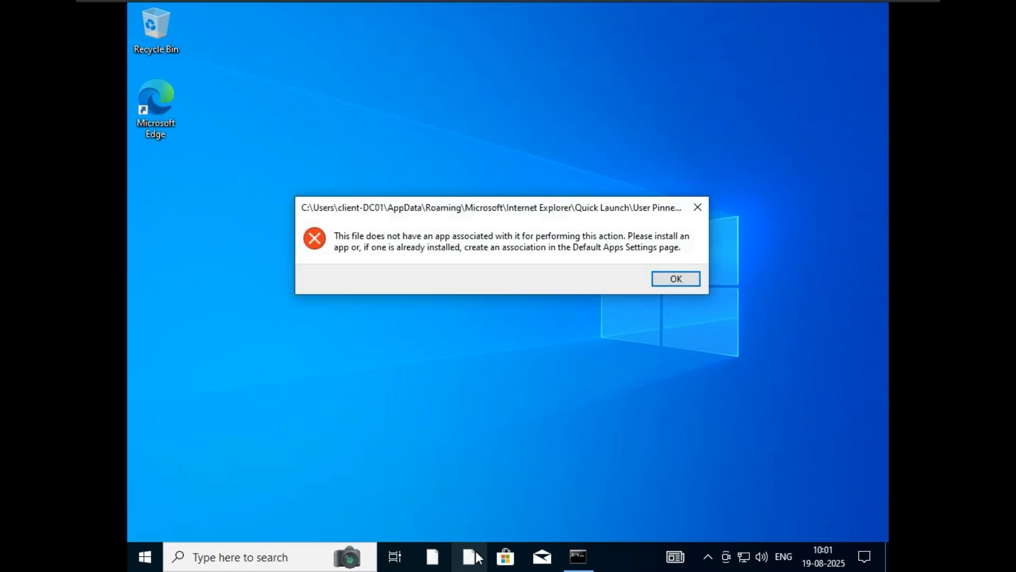
{"action": "left_click", "coordinate": [672, 285]}
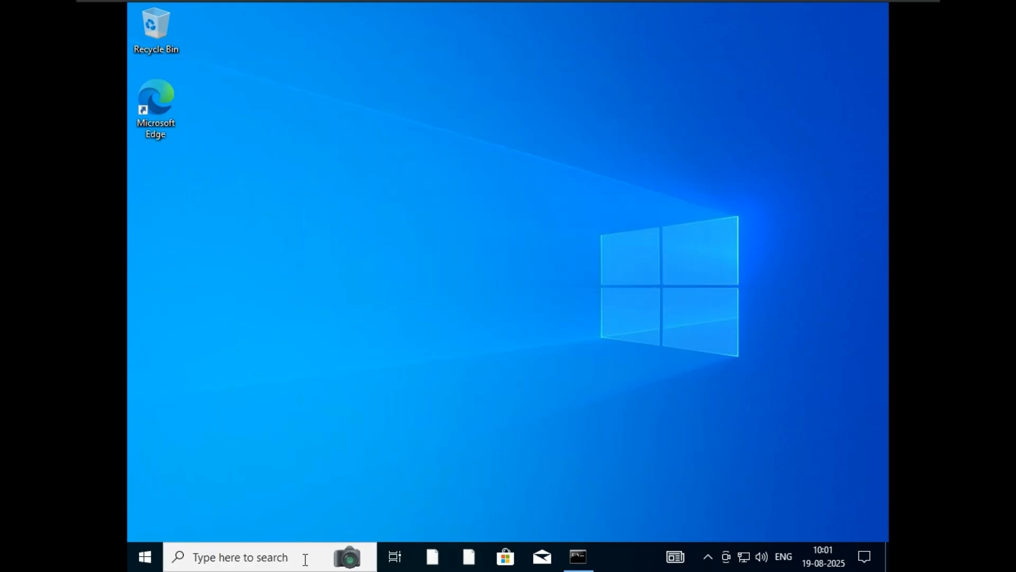
{"action": "left_click", "coordinate": [246, 562]}
{"action": "type", "text": "file"}
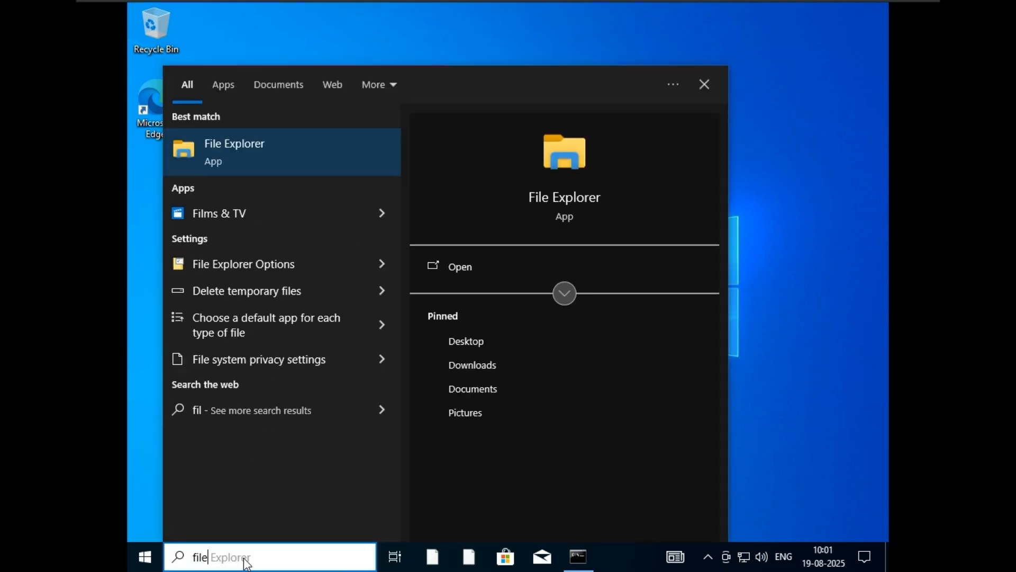
{"action": "key", "text": "Return"}
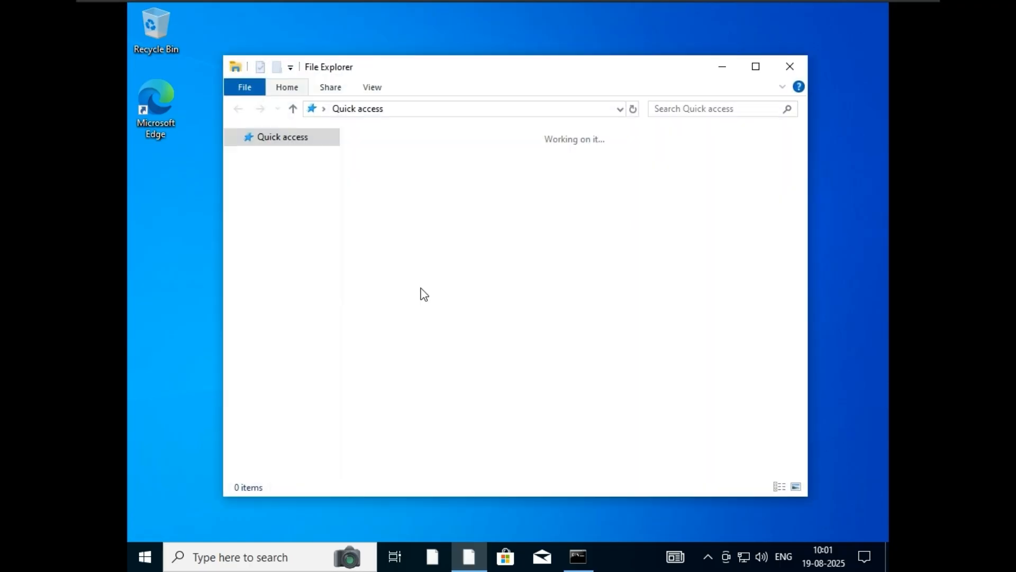
Step: Open This PC's Properties to the About page and scroll down to Related settings
{"action": "left_click", "coordinate": [269, 265]}
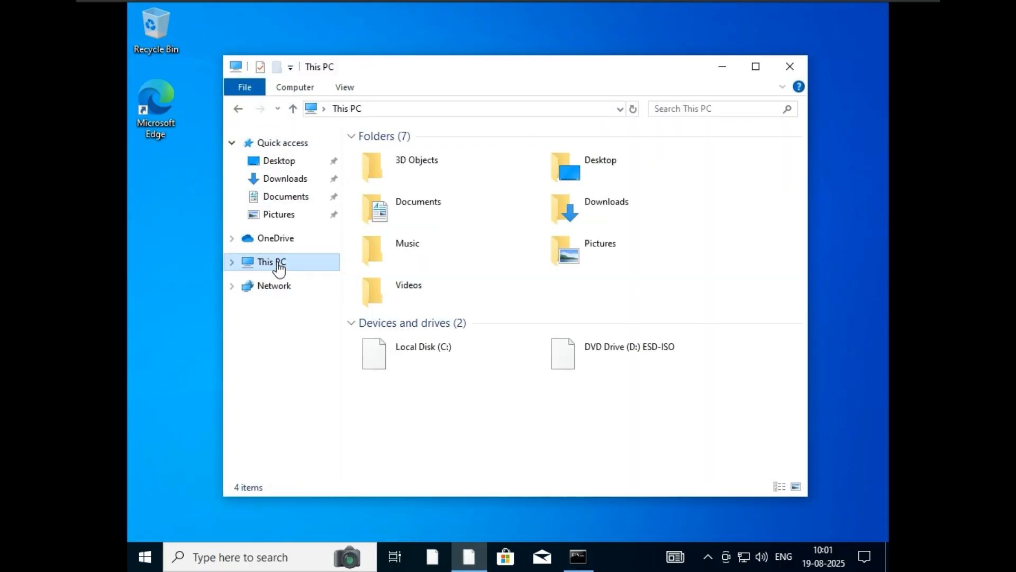
{"action": "right_click", "coordinate": [276, 263]}
{"action": "left_click", "coordinate": [347, 458]}
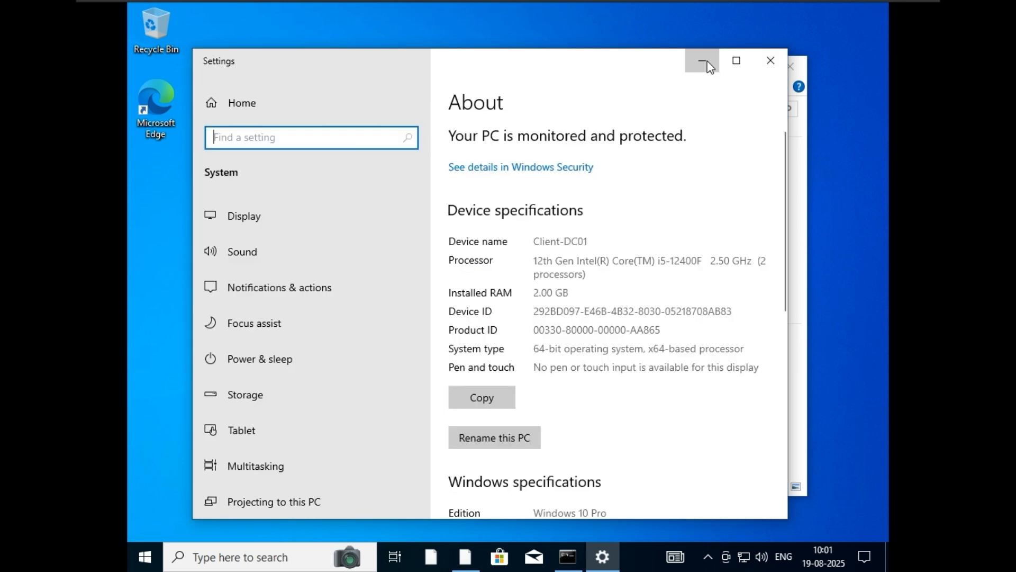
{"action": "left_click", "coordinate": [704, 61]}
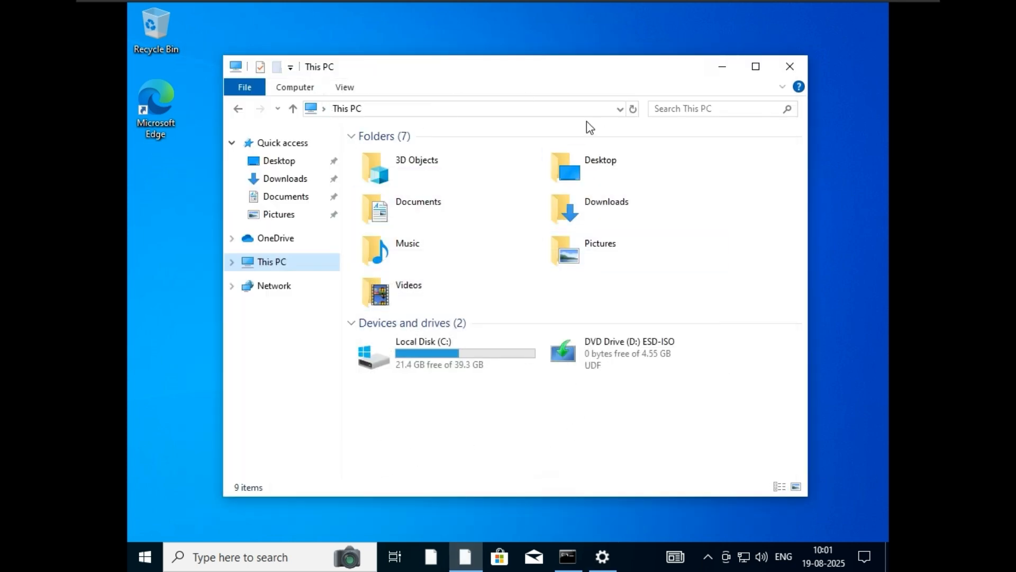
{"action": "right_click", "coordinate": [307, 268]}
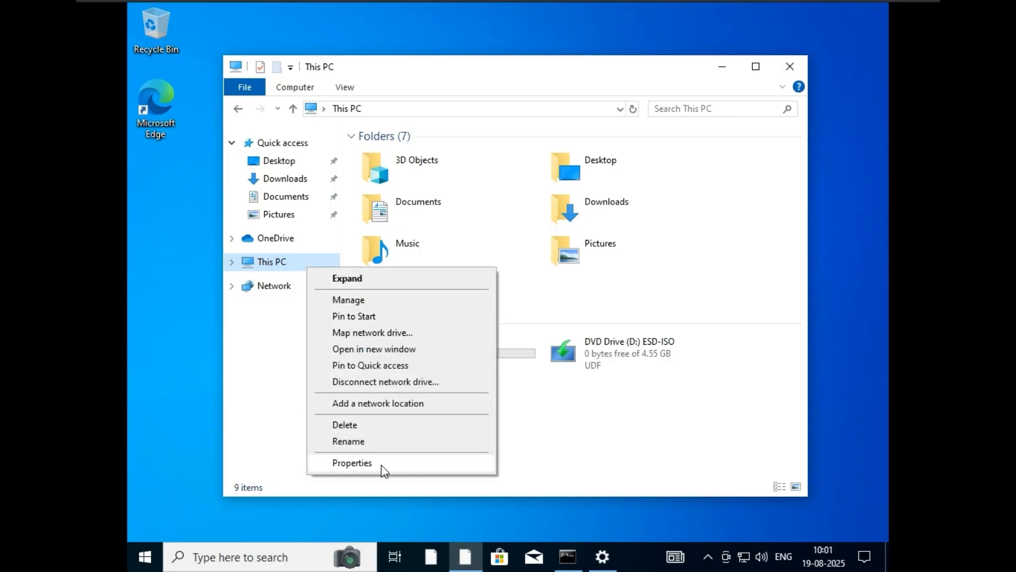
{"action": "left_click", "coordinate": [427, 462]}
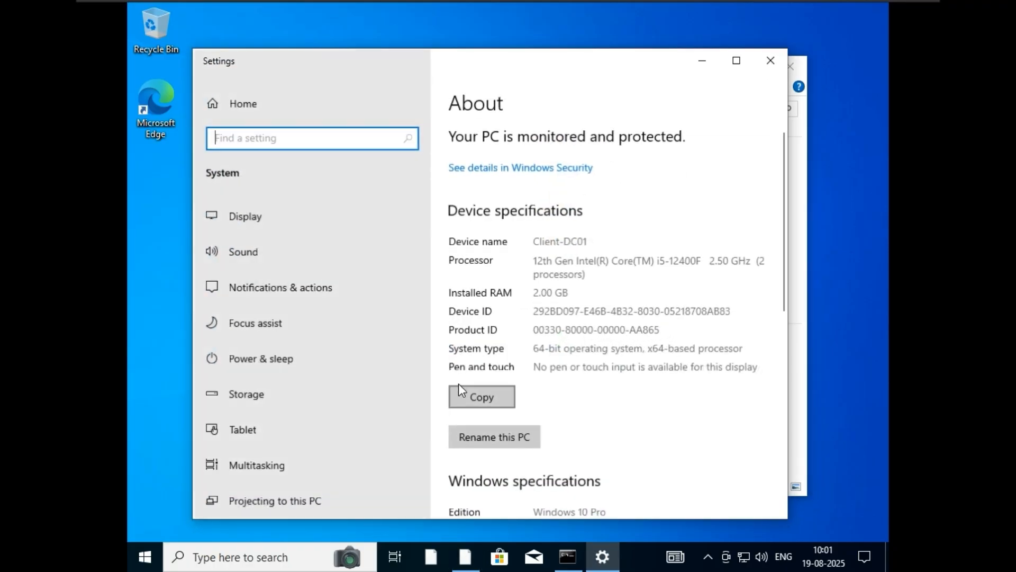
{"action": "scroll", "coordinate": [576, 279], "scroll_direction": "down", "scroll_amount": 3}
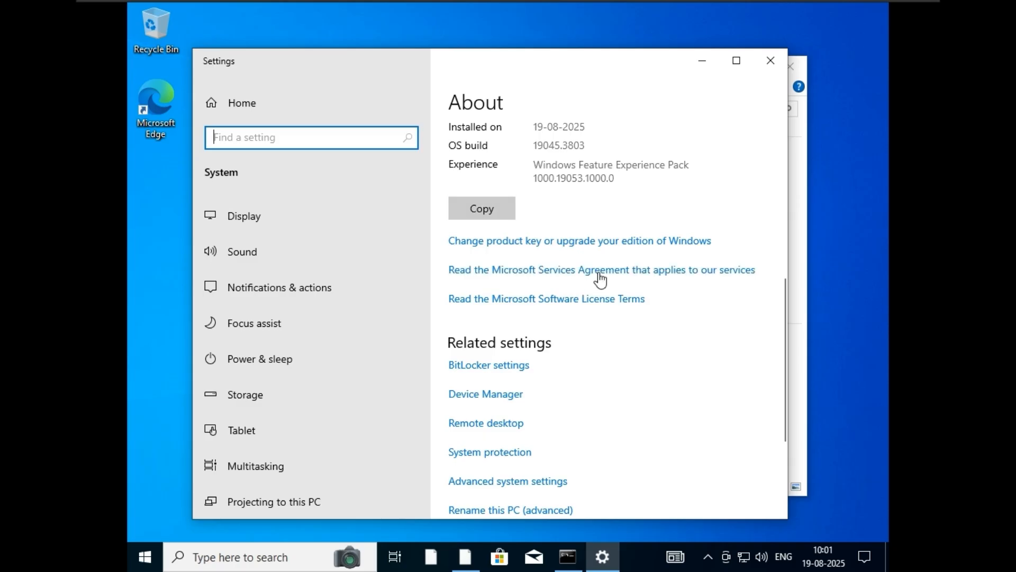
{"action": "scroll", "coordinate": [602, 277], "scroll_direction": "up", "scroll_amount": 4}
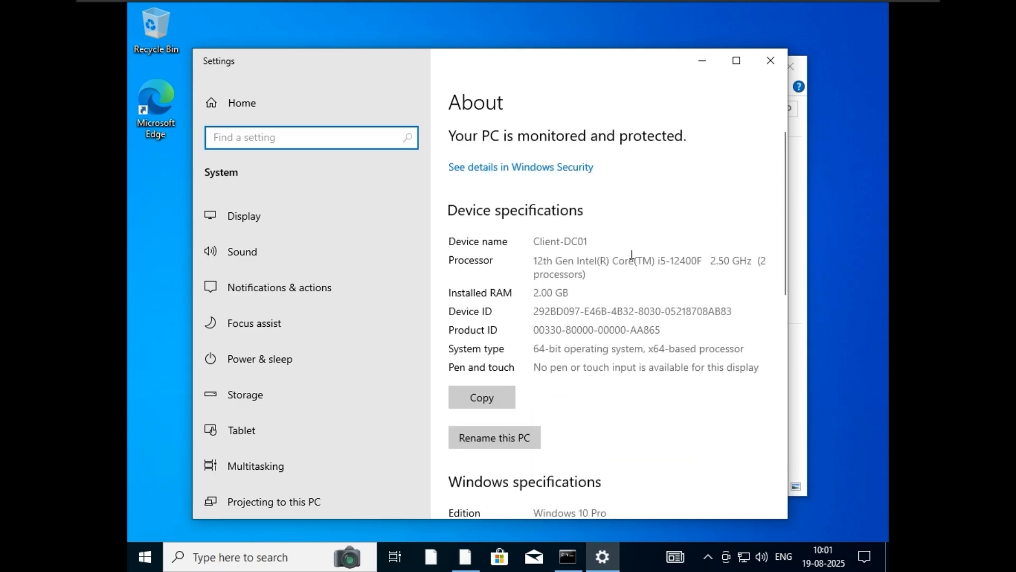
{"action": "scroll", "coordinate": [631, 255], "scroll_direction": "down", "scroll_amount": 3}
{"action": "scroll", "coordinate": [667, 249], "scroll_direction": "down", "scroll_amount": 3}
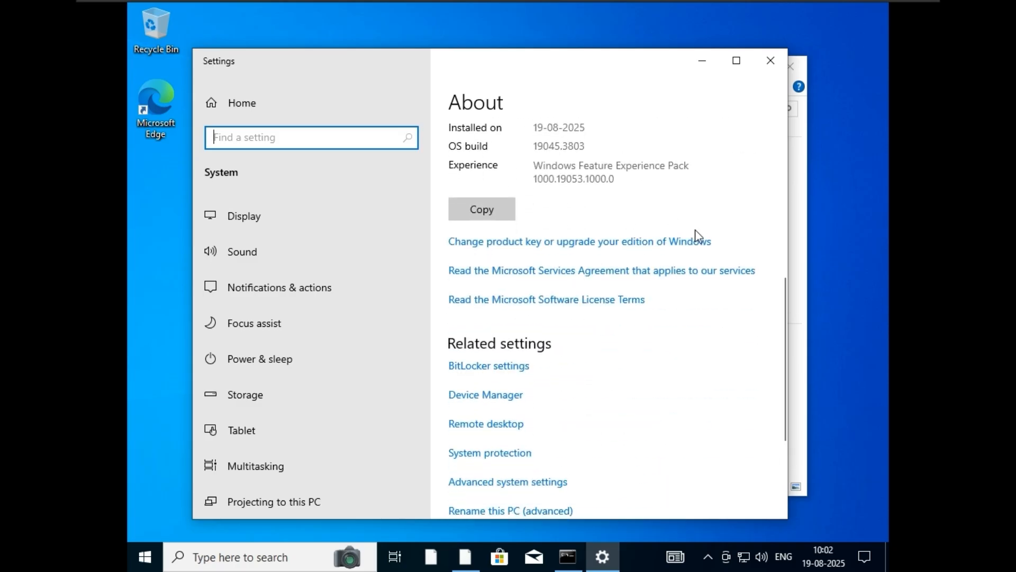
{"action": "scroll", "coordinate": [612, 229], "scroll_direction": "down", "scroll_amount": 3}
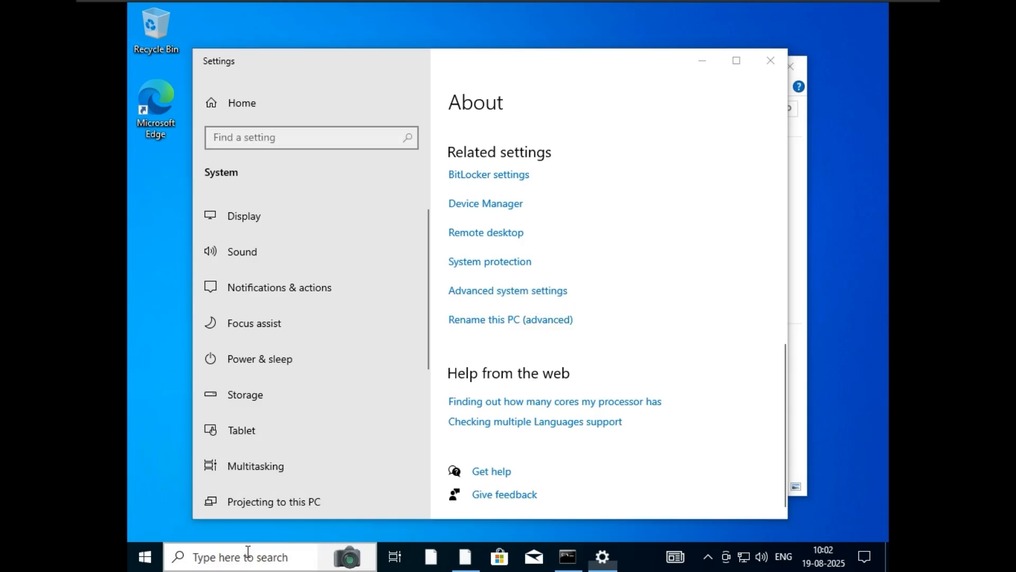
Step: Open Advanced system settings, go to the Computer Name tab, and start changing Client-DC01's membership
{"action": "left_click", "coordinate": [248, 552]}
{"action": "type", "text": "advan"}
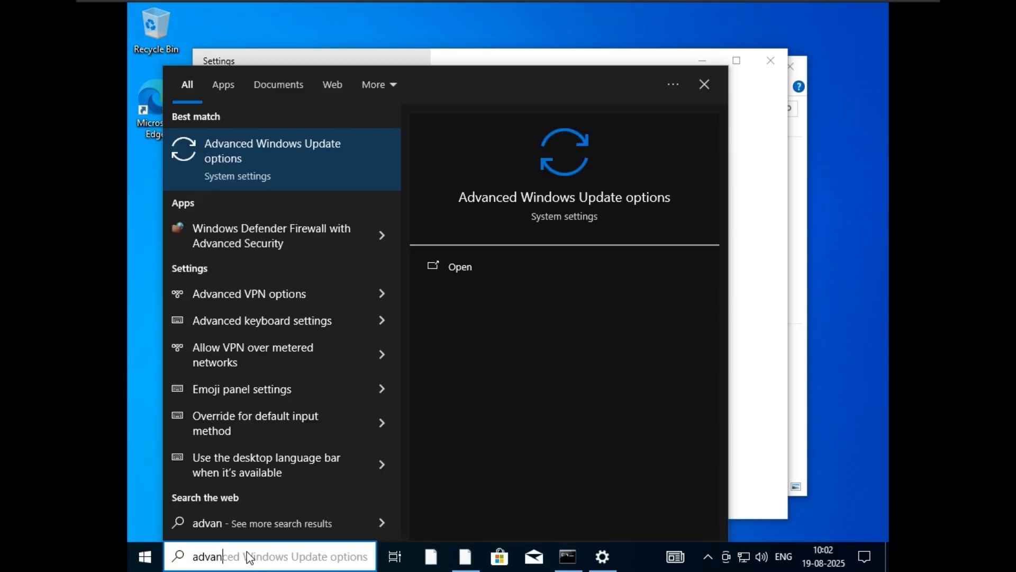
{"action": "type", "text": "ced"}
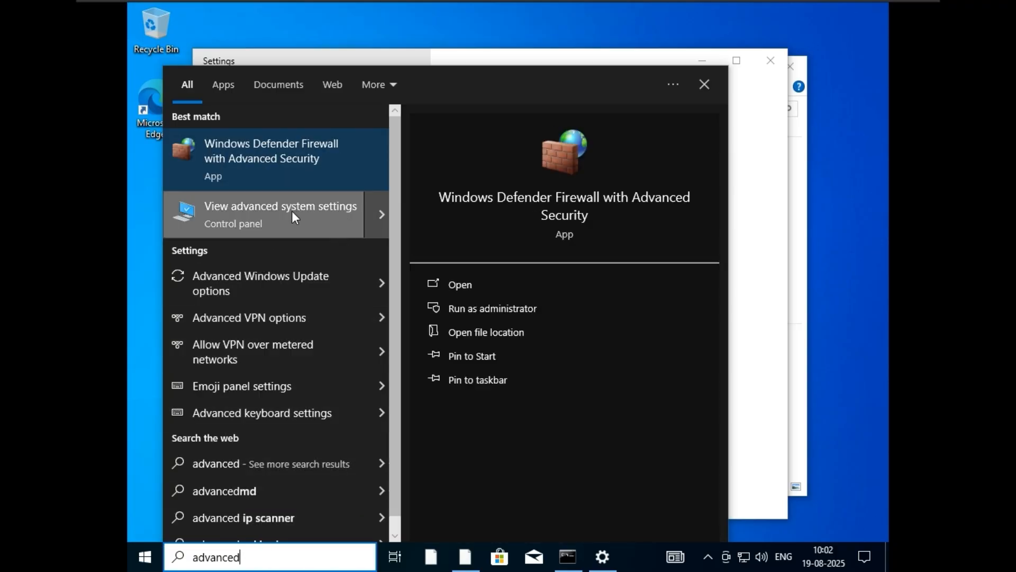
{"action": "left_click", "coordinate": [813, 159]}
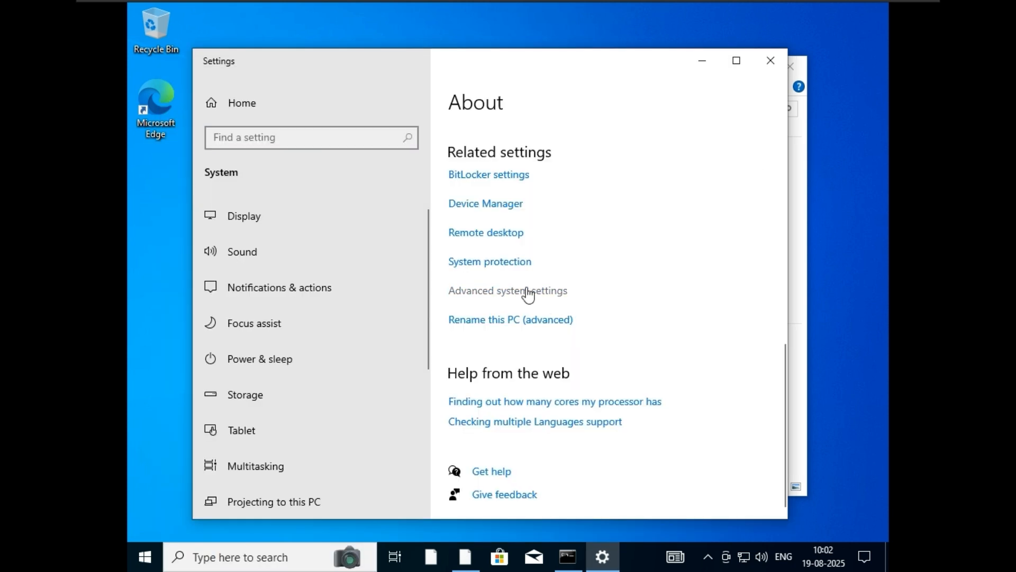
{"action": "left_click", "coordinate": [523, 299]}
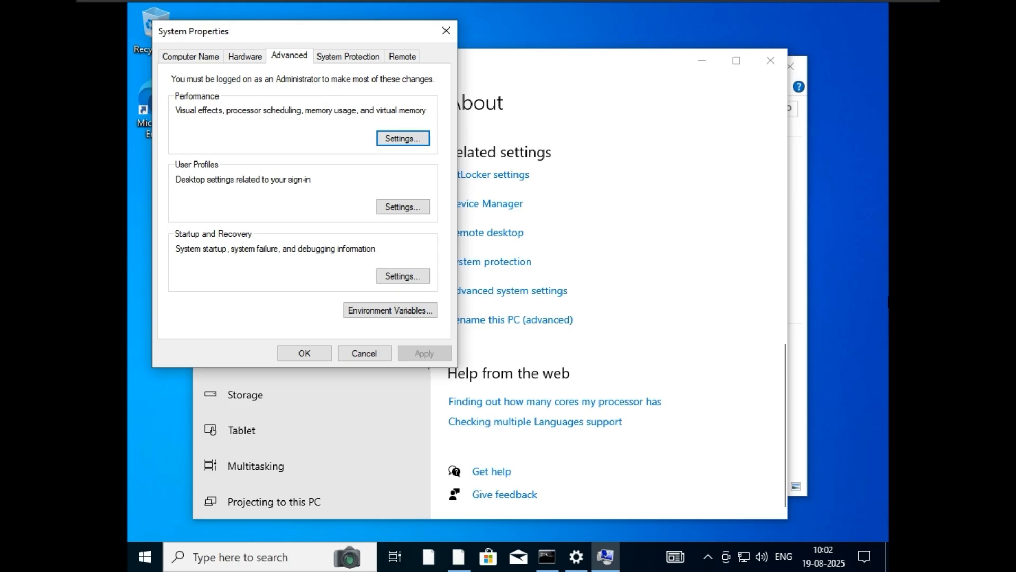
{"action": "left_click", "coordinate": [206, 57]}
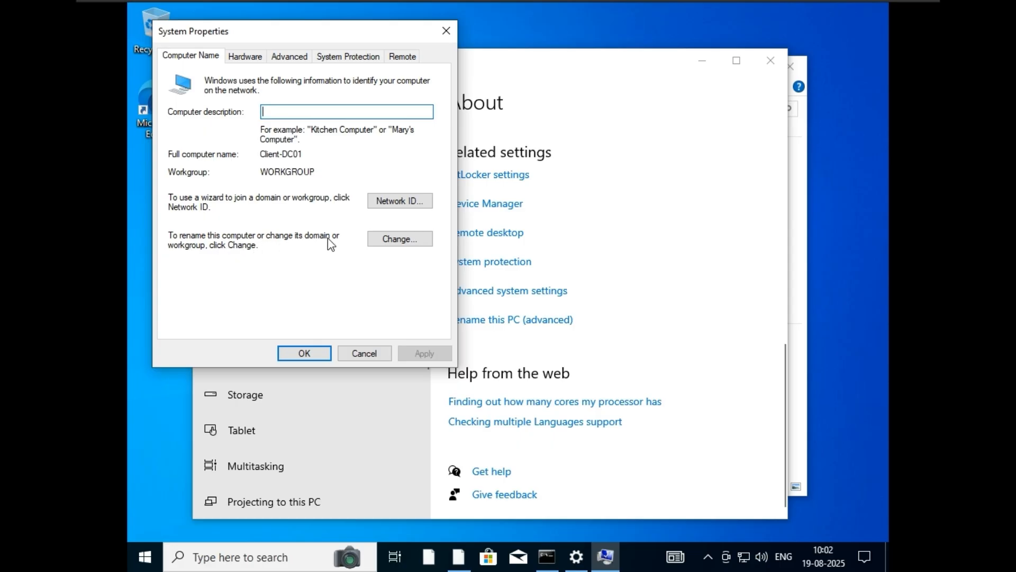
{"action": "left_click", "coordinate": [391, 239]}
Step: Select Domain membership, enter lab as the domain, and submit the join request
{"action": "left_click", "coordinate": [182, 231]}
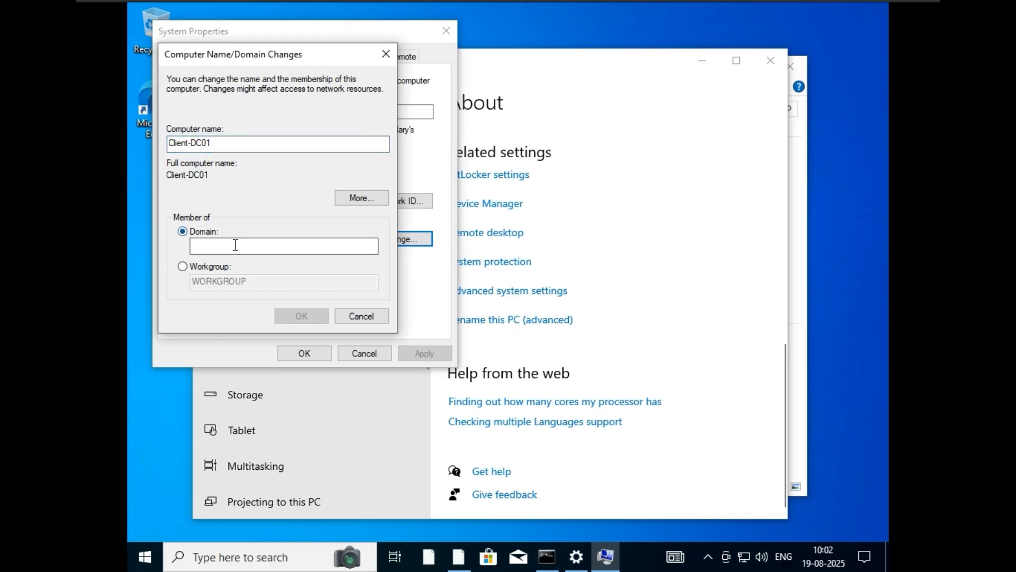
{"action": "left_click", "coordinate": [235, 245]}
{"action": "type", "text": "lab.local"}
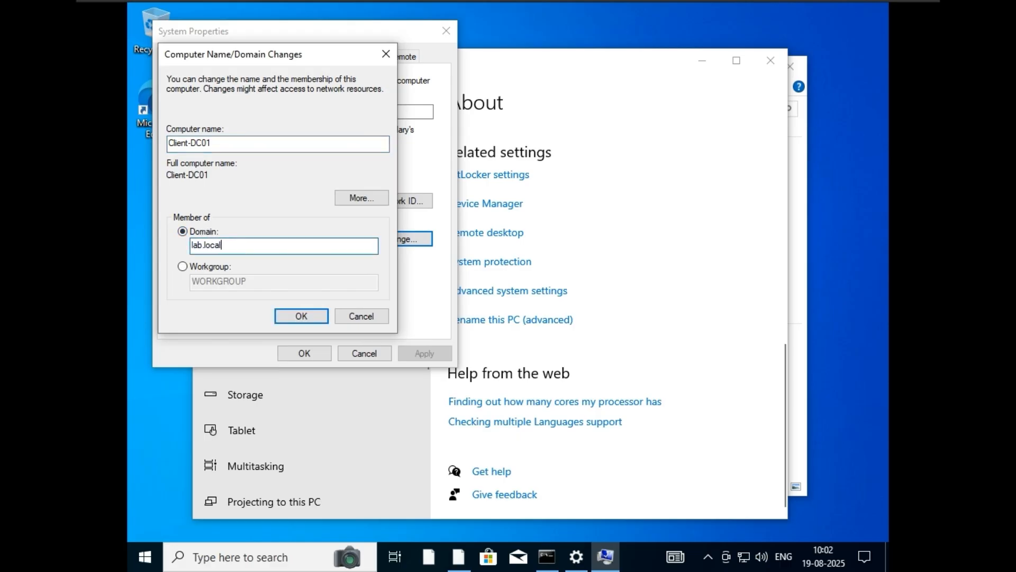
{"action": "key", "text": "Return"}
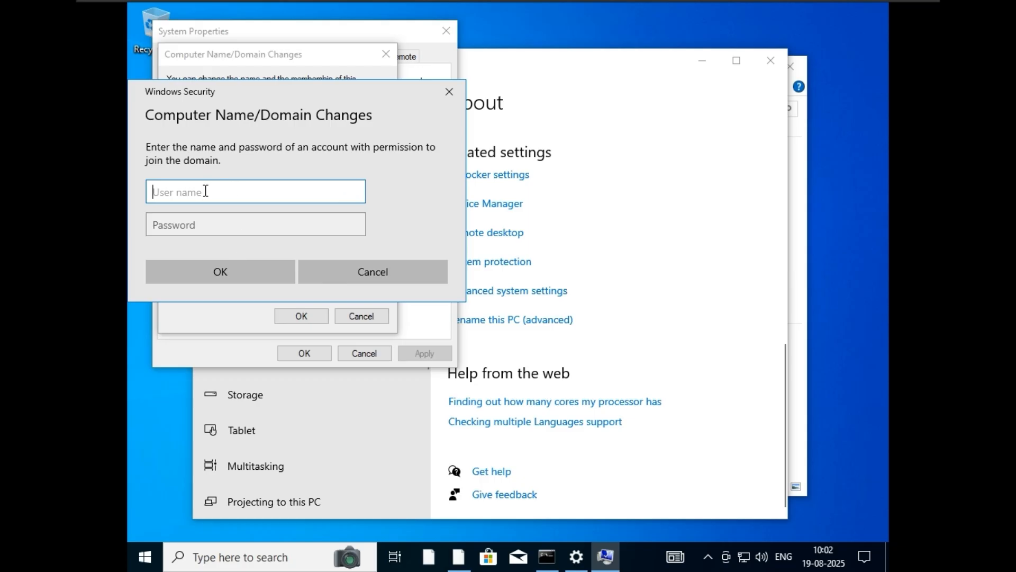
Step: Begin entering the domain administrator user name in the Windows Security credentials prompt
{"action": "left_click_drag", "start_coordinate": [249, 100], "coordinate": [401, 120]}
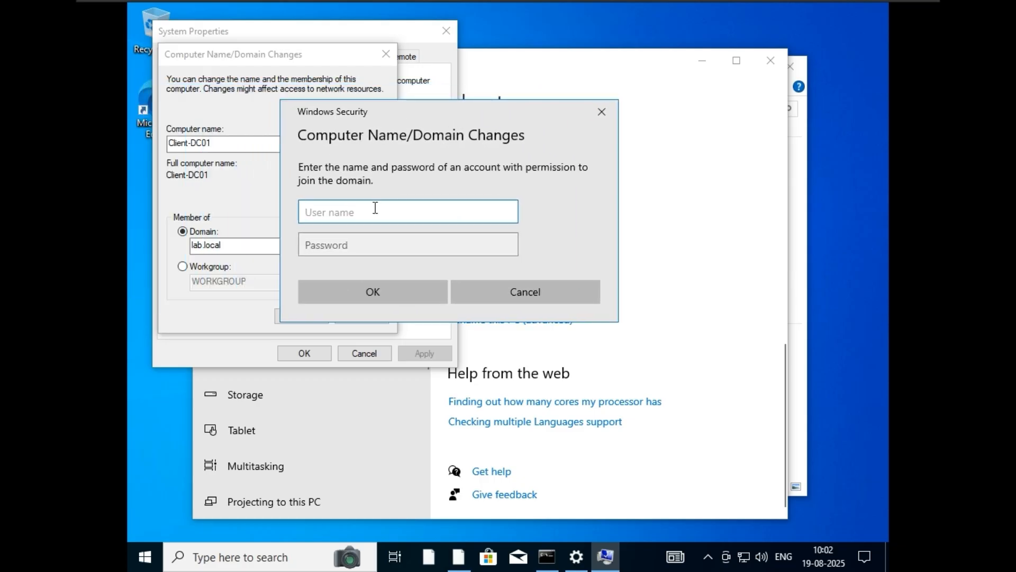
{"action": "type", "text": "Administrator"}
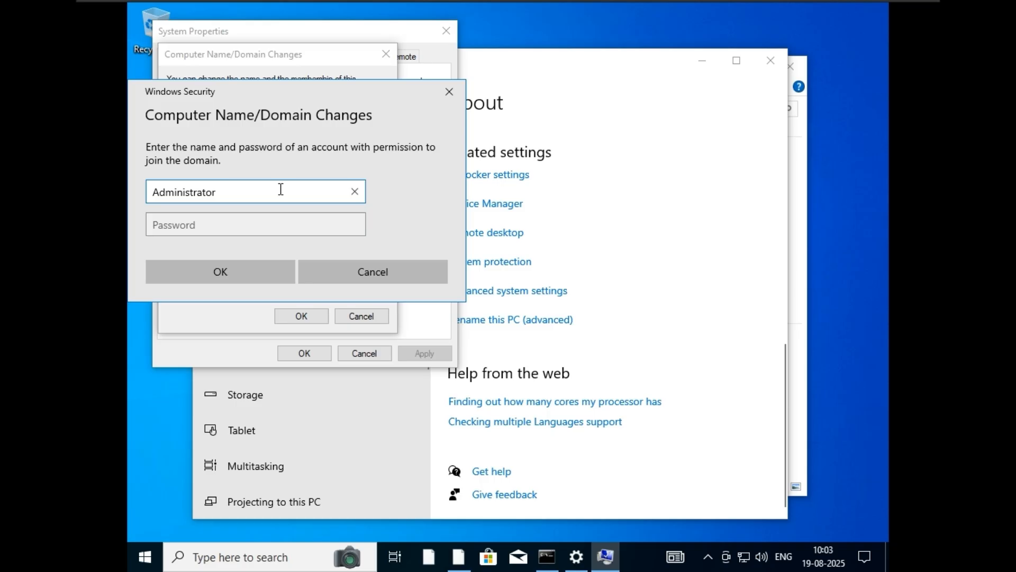
{"action": "type", "text": "@lab.lo"}
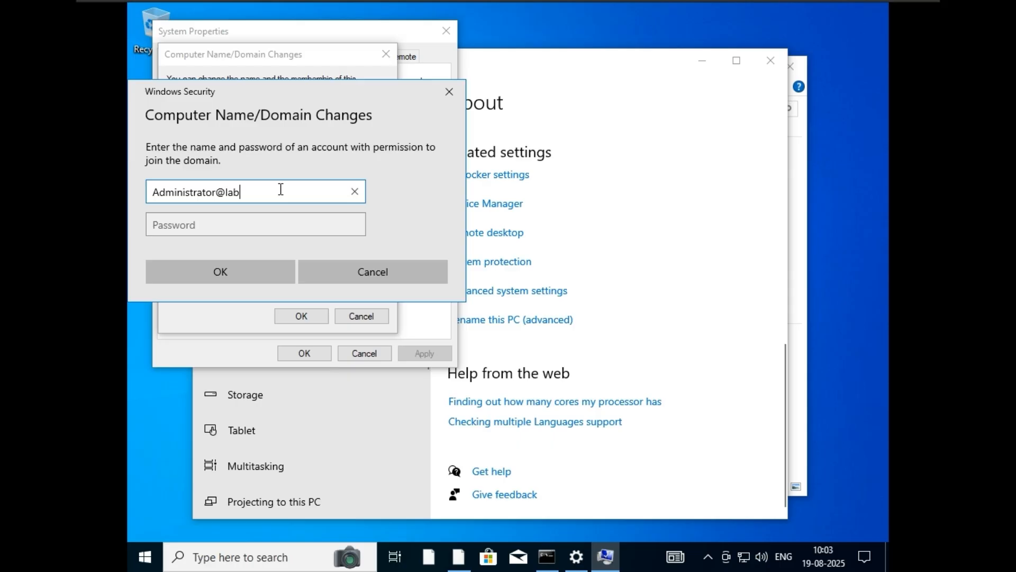
Step: Enter the domain administrator user name and password to join lab.local
{"action": "type", "text": "cal"}
{"action": "left_click", "coordinate": [253, 229]}
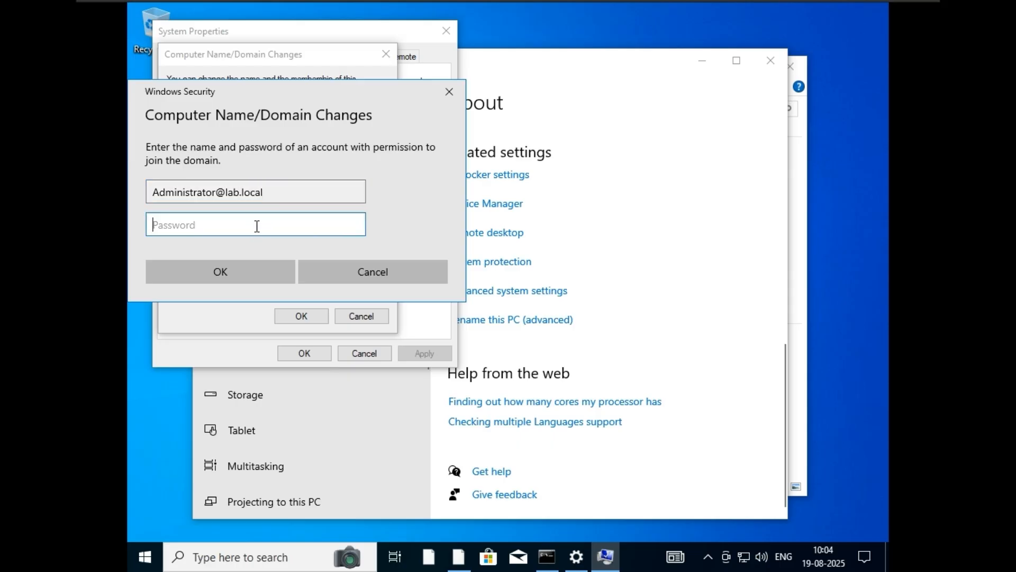
{"action": "type", "text": "*********"}
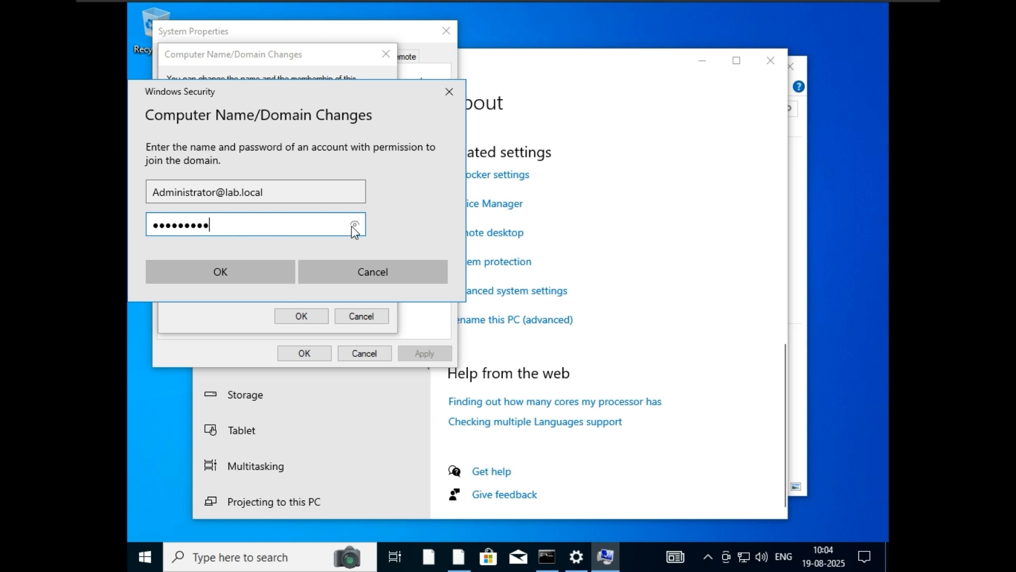
{"action": "left_click_drag", "start_coordinate": [355, 225], "coordinate": [355, 224]}
{"action": "left_click", "coordinate": [282, 272]}
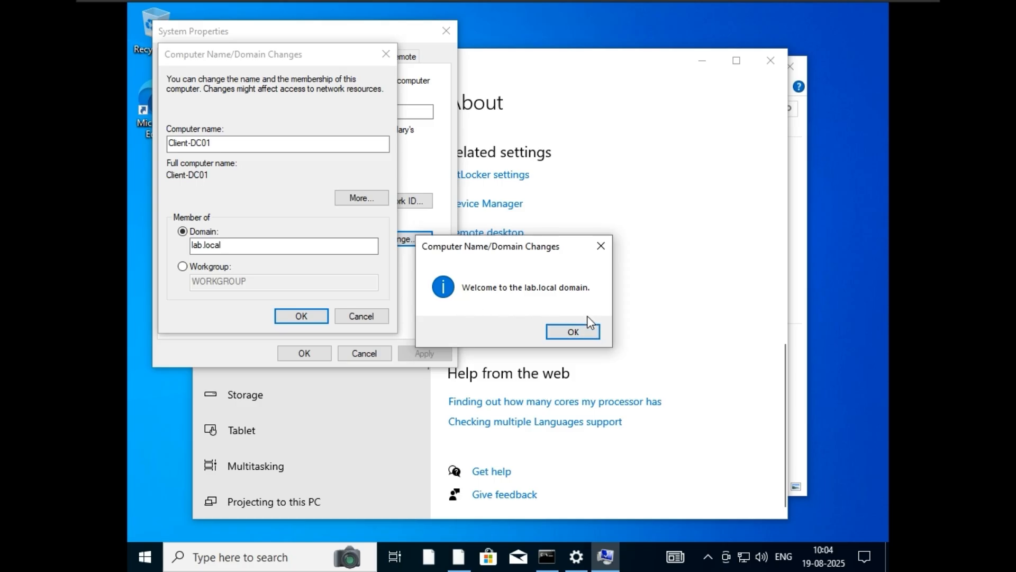
Step: Dismiss the welcome and restart notices, close System Properties, and restart the client now
{"action": "left_click", "coordinate": [585, 332]}
{"action": "left_click", "coordinate": [597, 299]}
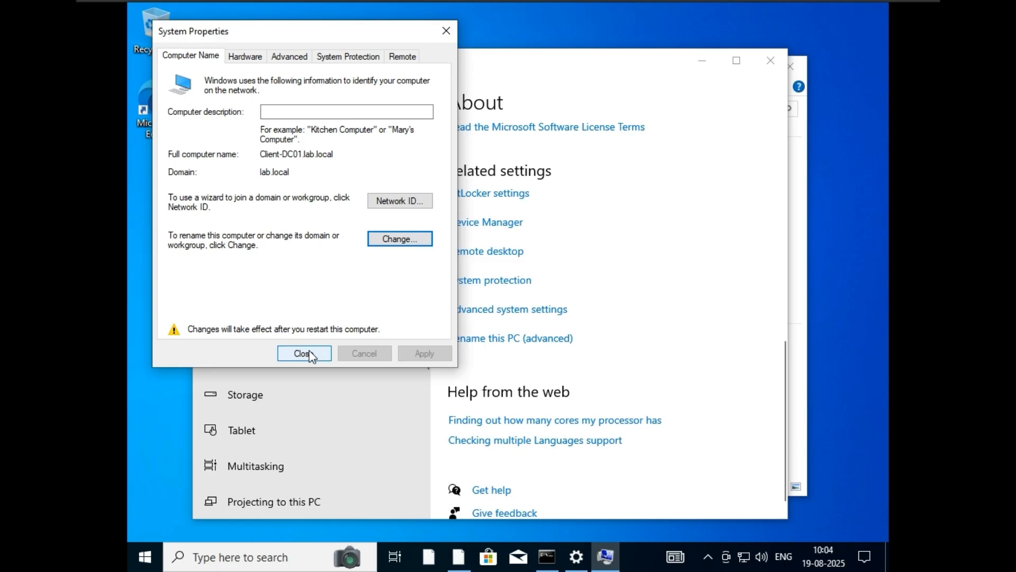
{"action": "left_click", "coordinate": [311, 354]}
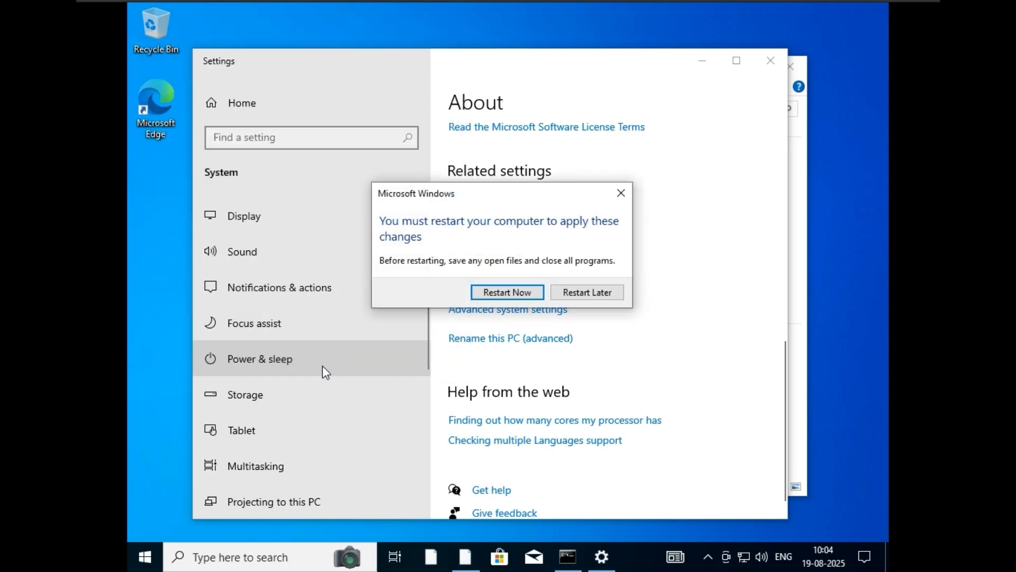
{"action": "left_click", "coordinate": [527, 294]}
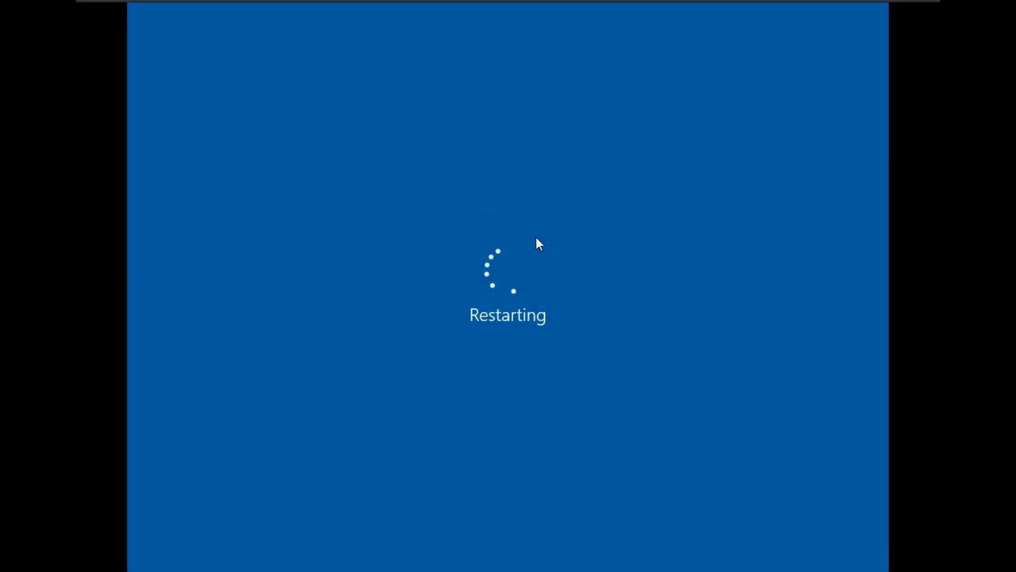
Step: On the DC01 server VM, close DNS Manager and launch Active Directory Users and Computers
{"action": "left_click", "coordinate": [706, 12]}
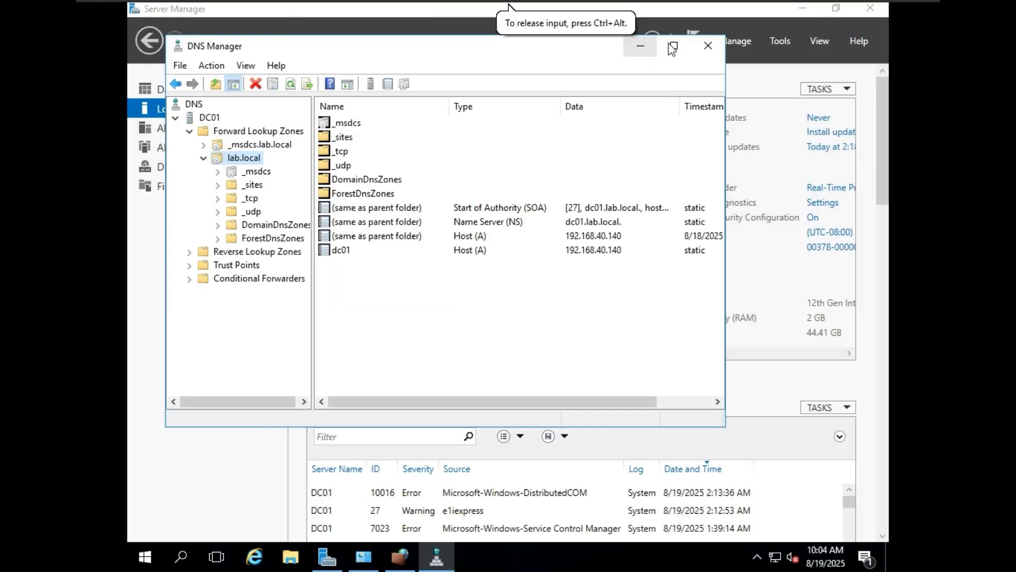
{"action": "left_click", "coordinate": [708, 46]}
{"action": "left_click", "coordinate": [783, 40]}
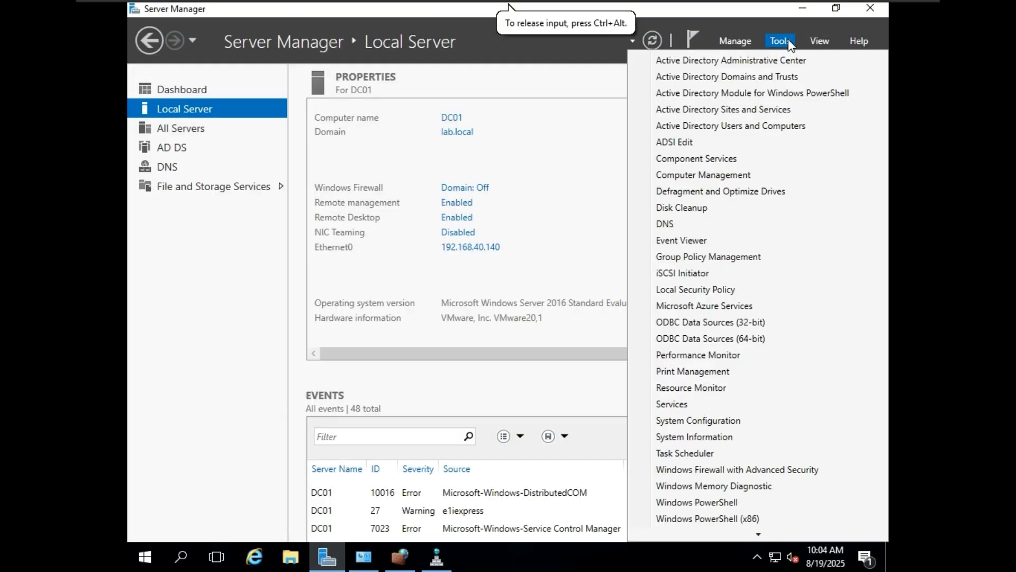
{"action": "left_click", "coordinate": [751, 128]}
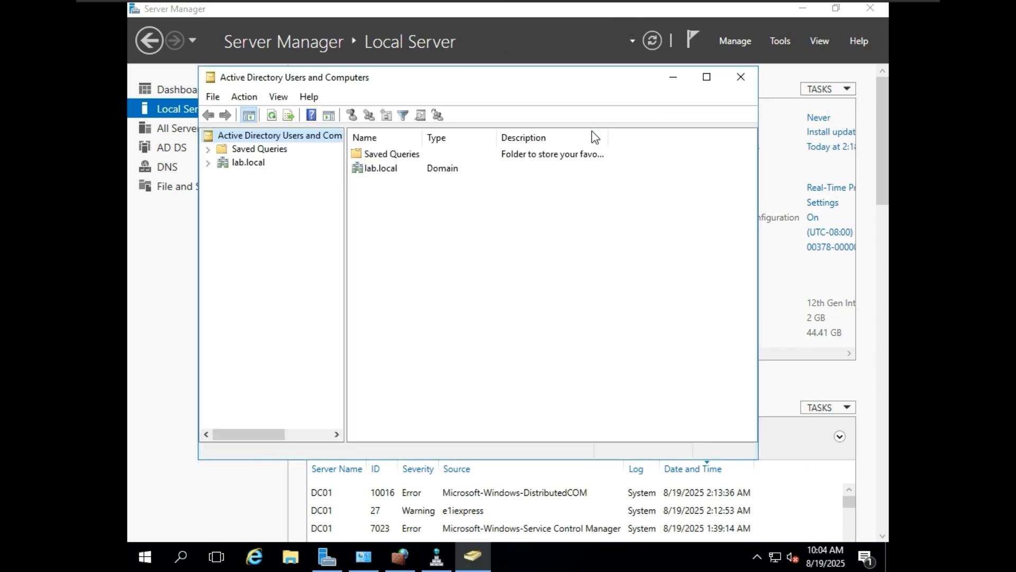
Step: Expand lab.local and check that CLIENT-DC01 is listed in Computers
{"action": "left_click", "coordinate": [237, 151]}
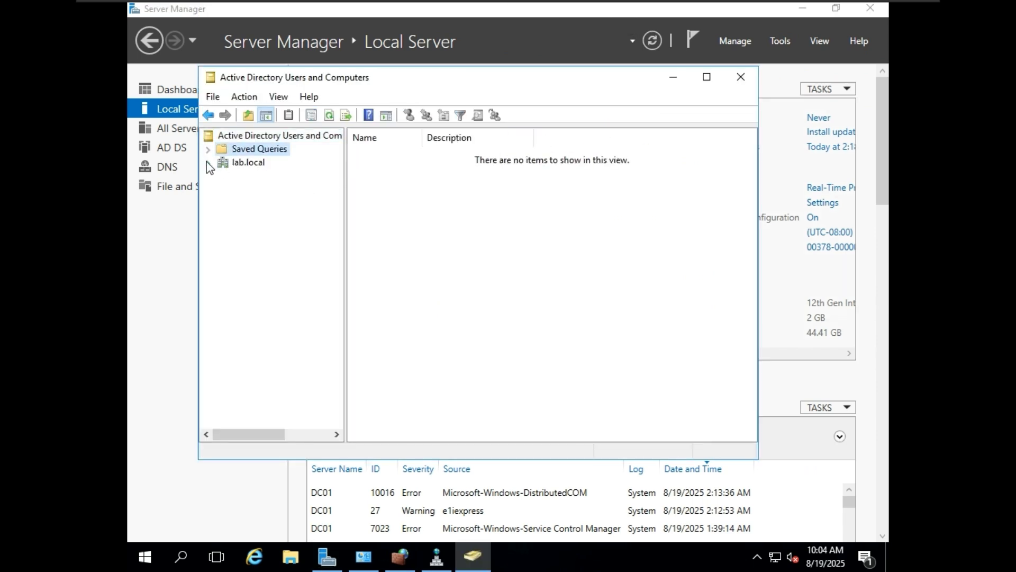
{"action": "left_click", "coordinate": [207, 163]}
{"action": "left_click", "coordinate": [265, 245]}
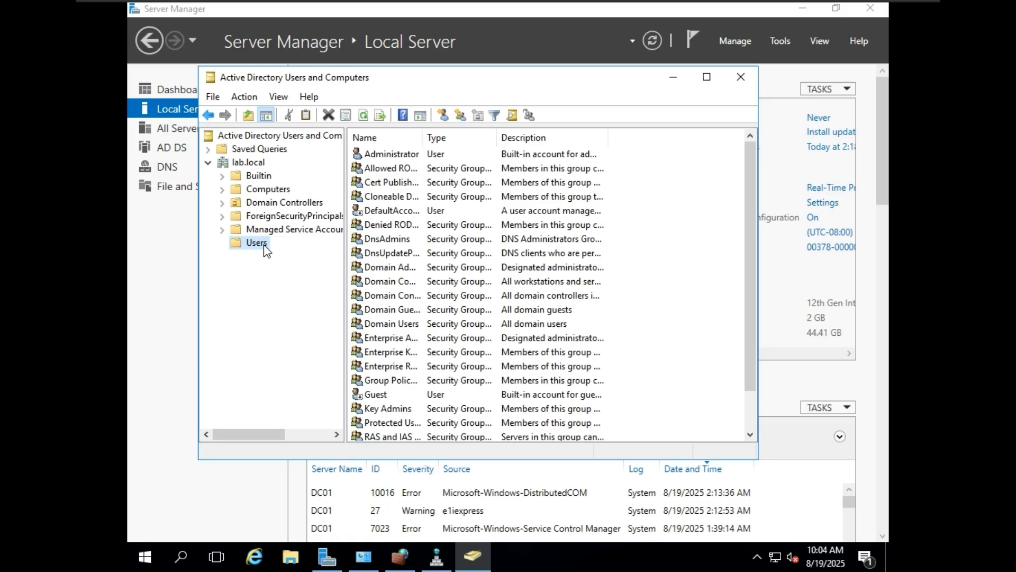
{"action": "left_click", "coordinate": [265, 191]}
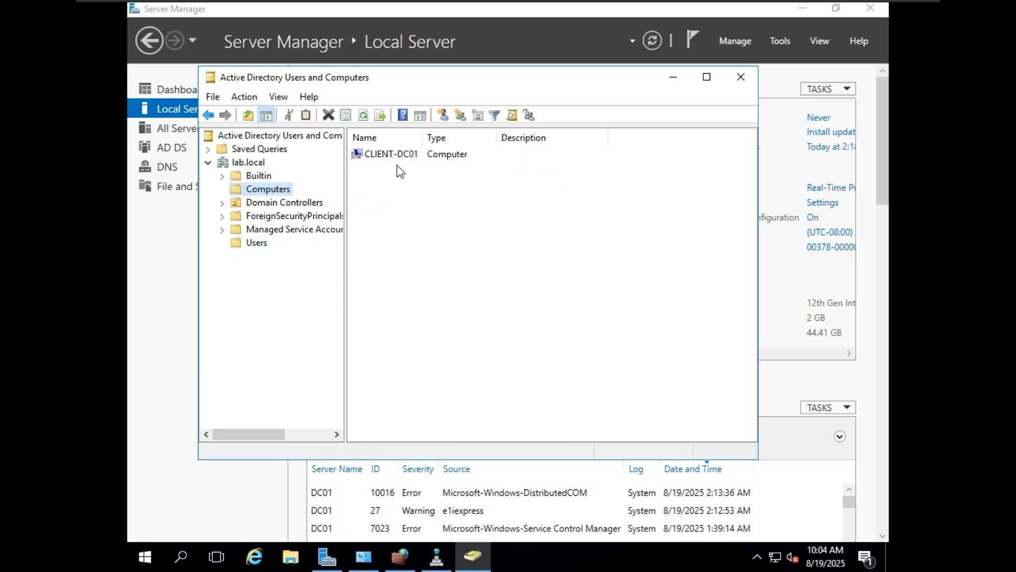
{"action": "left_click", "coordinate": [268, 177]}
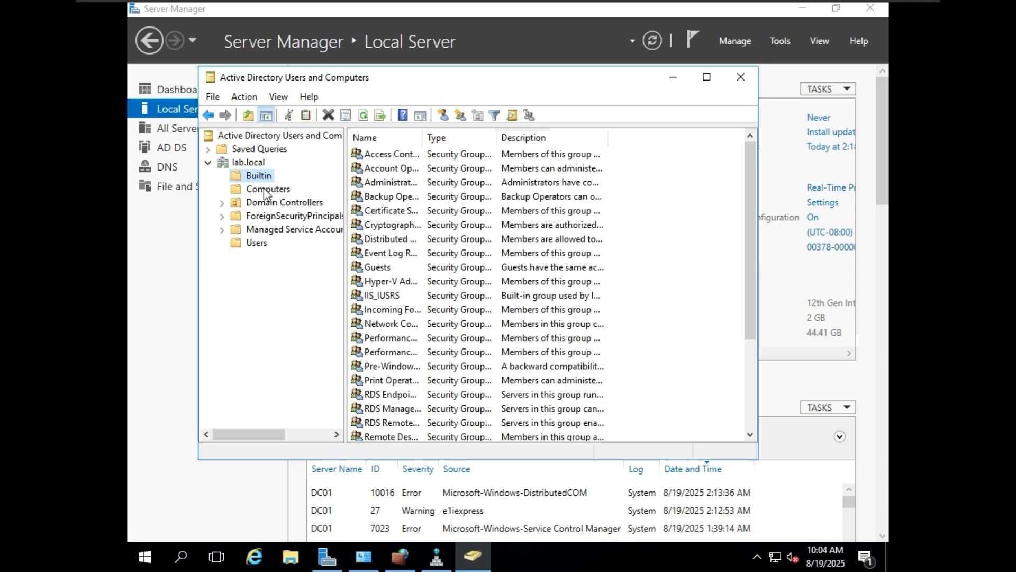
{"action": "left_click", "coordinate": [265, 190]}
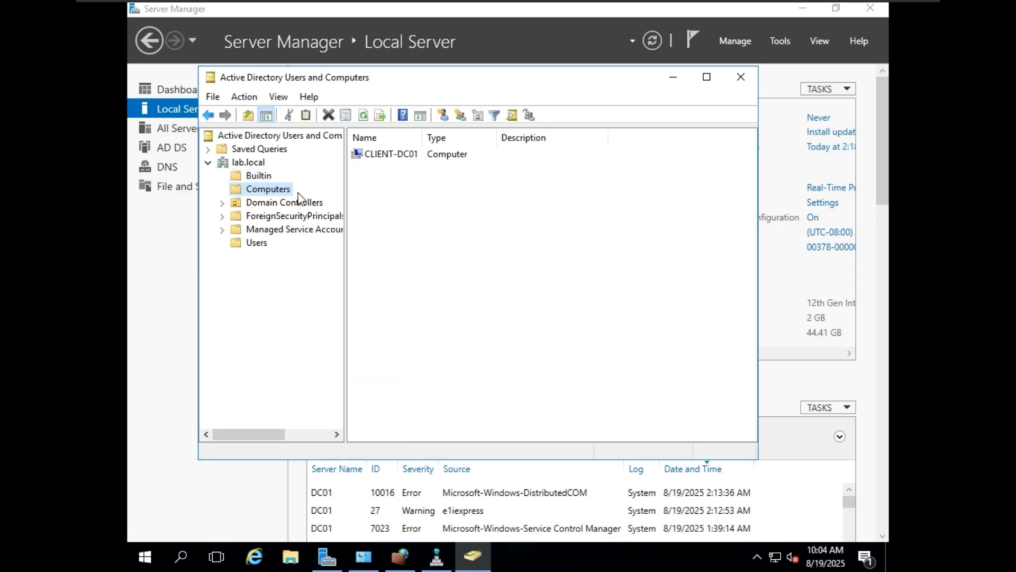
{"action": "left_click", "coordinate": [263, 204]}
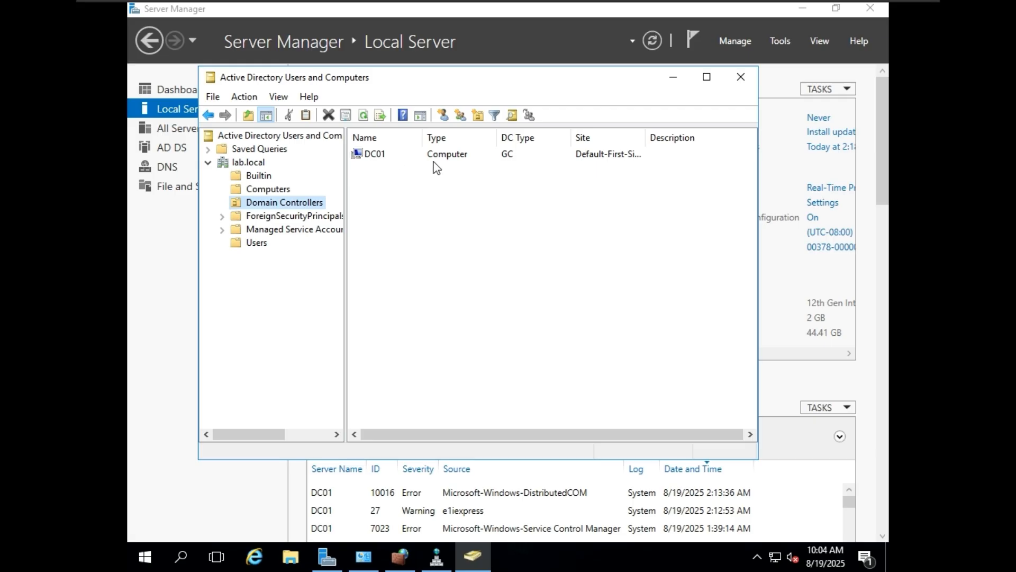
{"action": "left_click", "coordinate": [260, 192]}
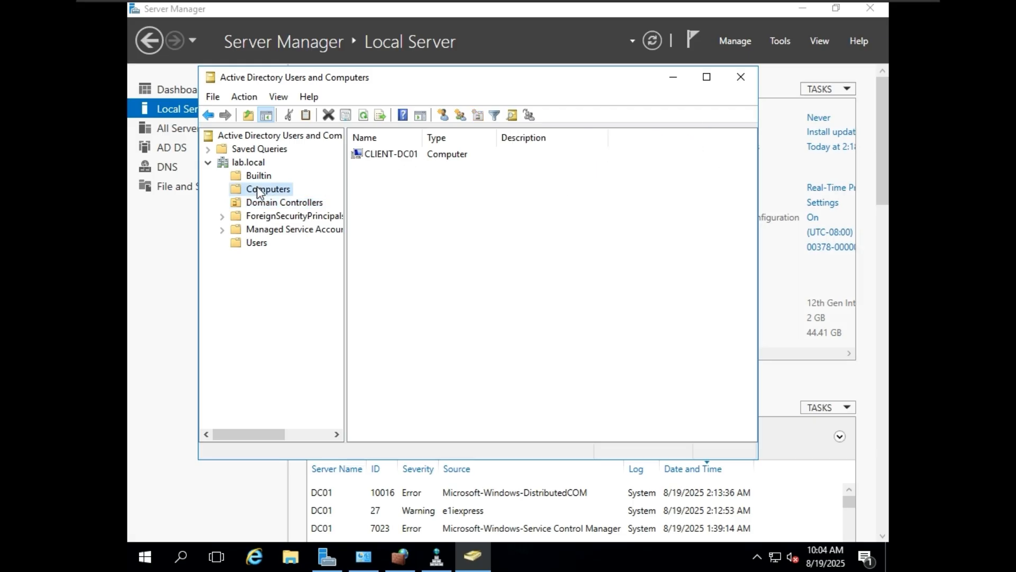
{"action": "left_click", "coordinate": [258, 243]}
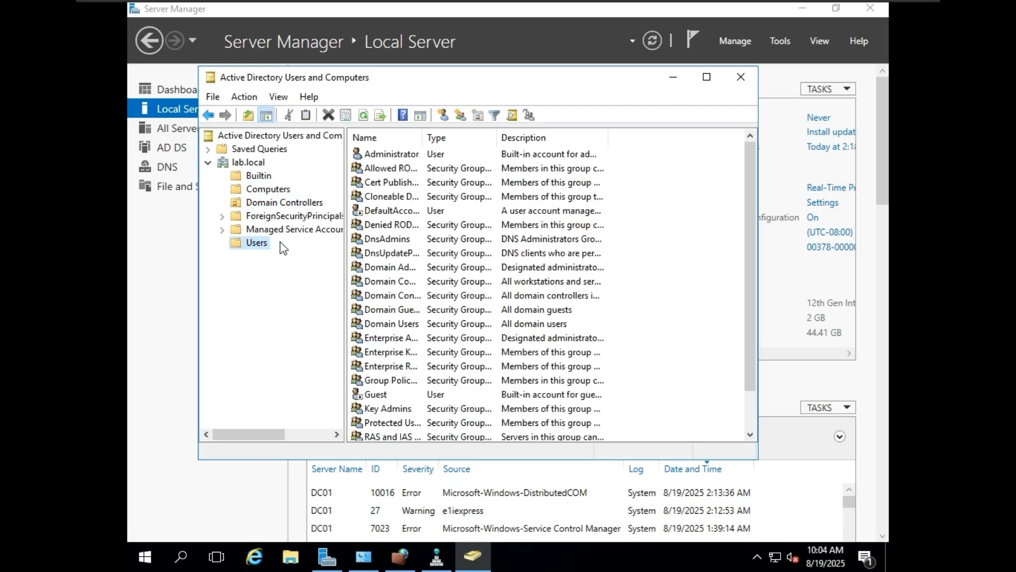
Step: Start a new user in the Users container with first name and logon name 'demo'
{"action": "right_click", "coordinate": [249, 244]}
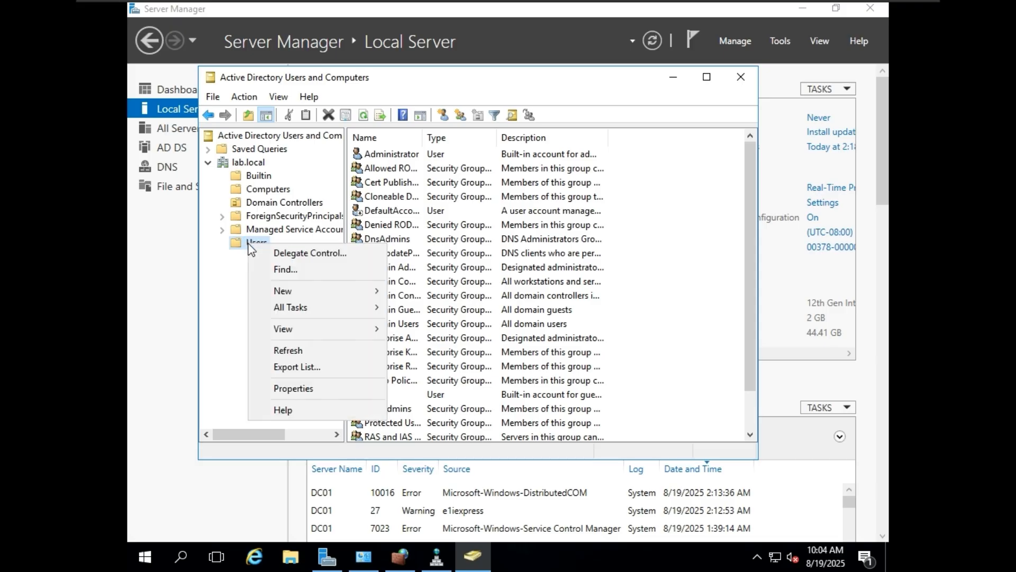
{"action": "mouse_move", "coordinate": [371, 291]}
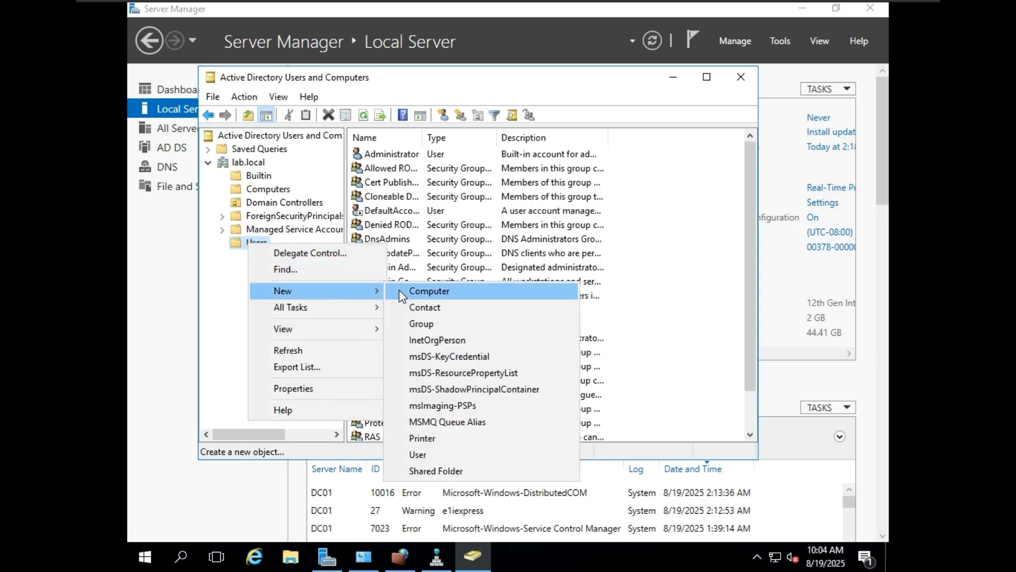
{"action": "left_click", "coordinate": [450, 454]}
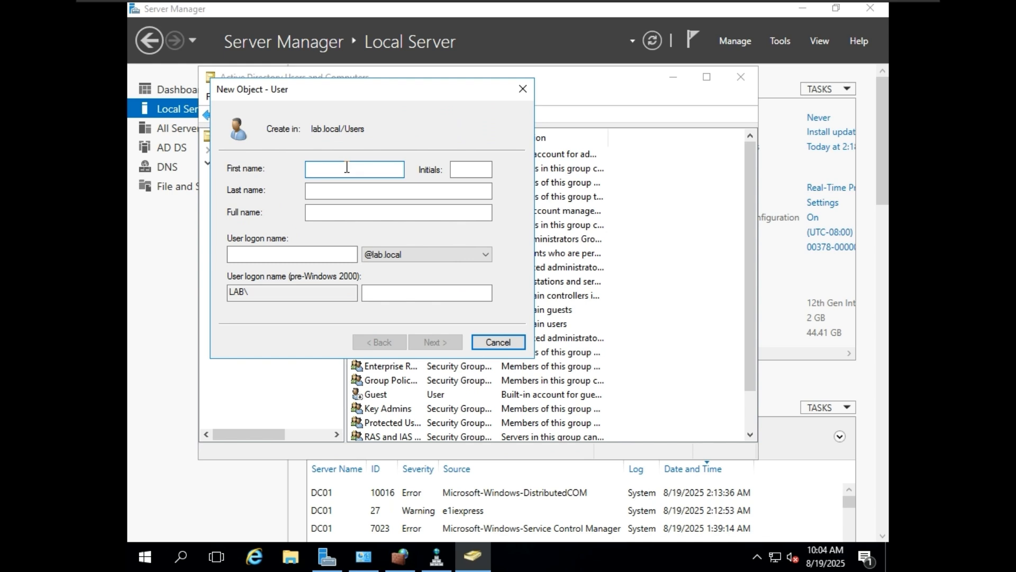
{"action": "type", "text": "demo"}
{"action": "left_click", "coordinate": [316, 255]}
{"action": "type", "text": "demo"}
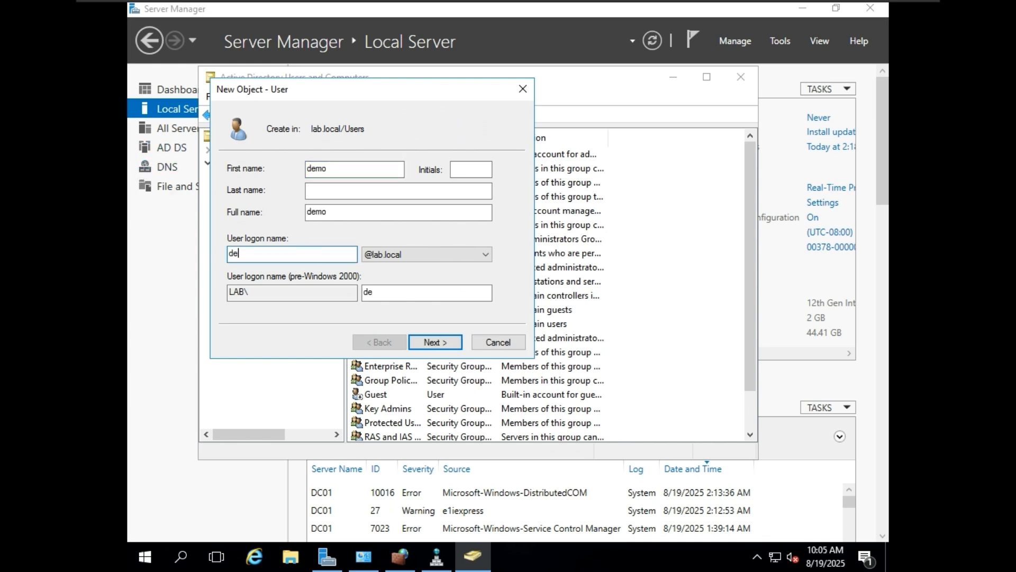
{"action": "left_click", "coordinate": [449, 341]}
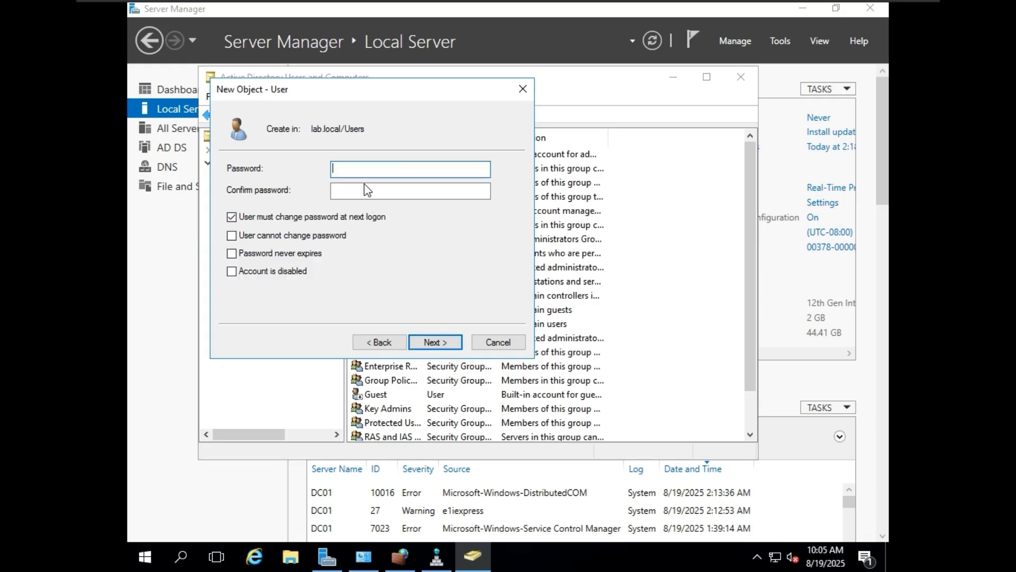
Step: Set and confirm demo's password, untick 'must change password at next logon', and finish
{"action": "type", "text": "Pa"}
{"action": "key", "text": "Tab"}
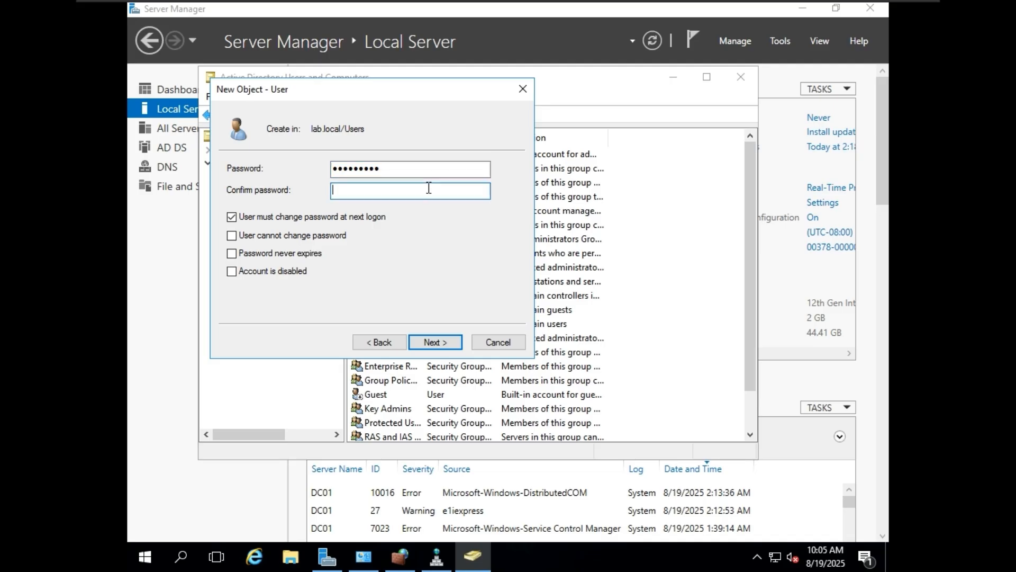
{"action": "type", "text": "Pa"}
{"action": "left_click", "coordinate": [326, 217]}
{"action": "left_click", "coordinate": [443, 342]}
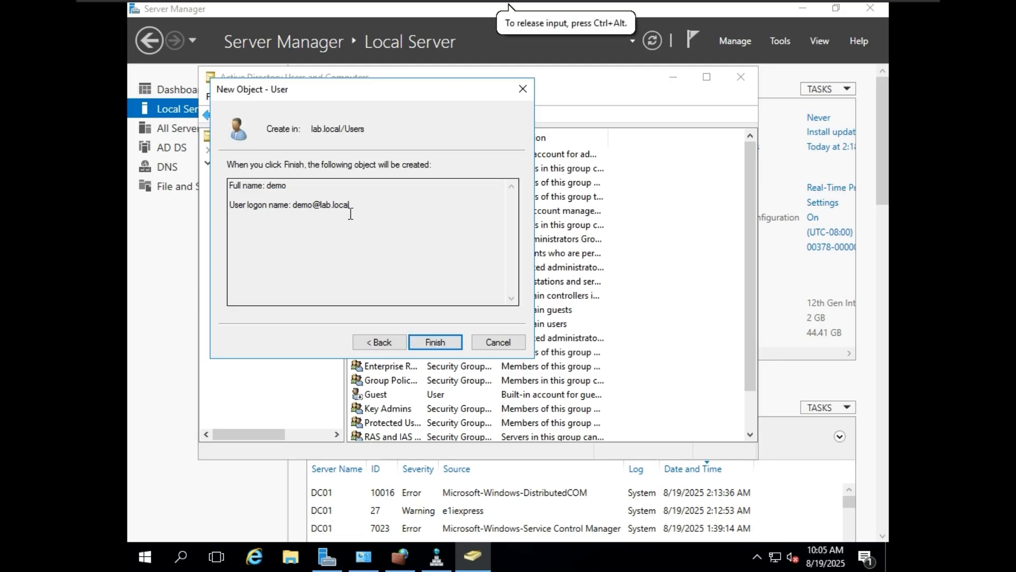
{"action": "left_click", "coordinate": [448, 342]}
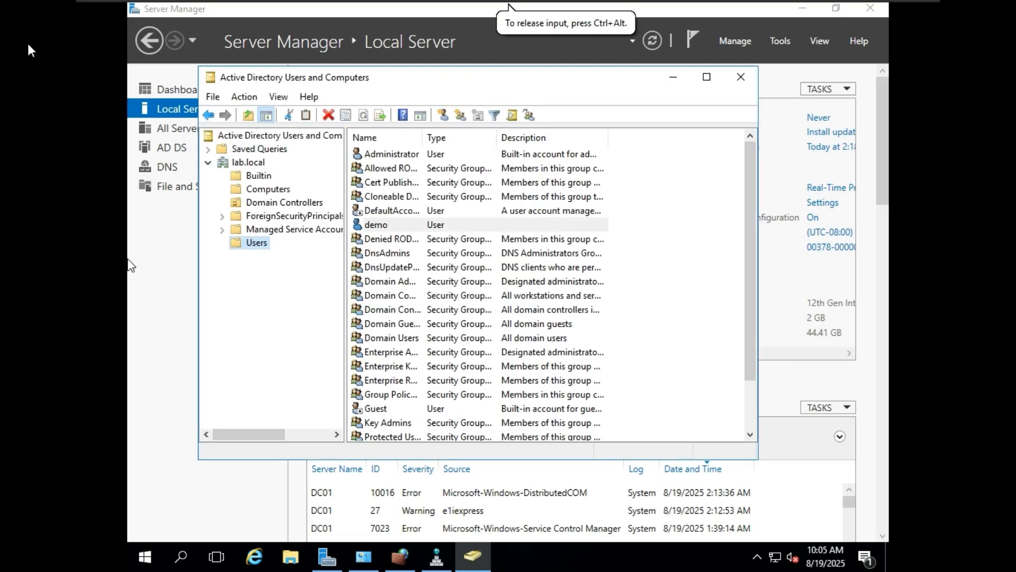
Step: On the client VM, sign in to the existing local account
{"action": "mouse_move", "coordinate": [643, 6]}
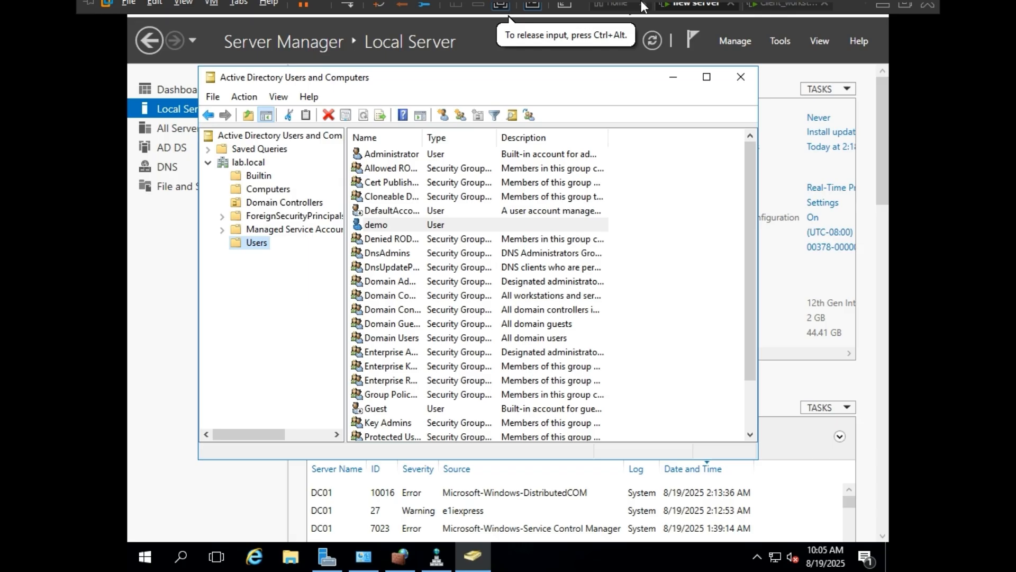
{"action": "left_click", "coordinate": [792, 12]}
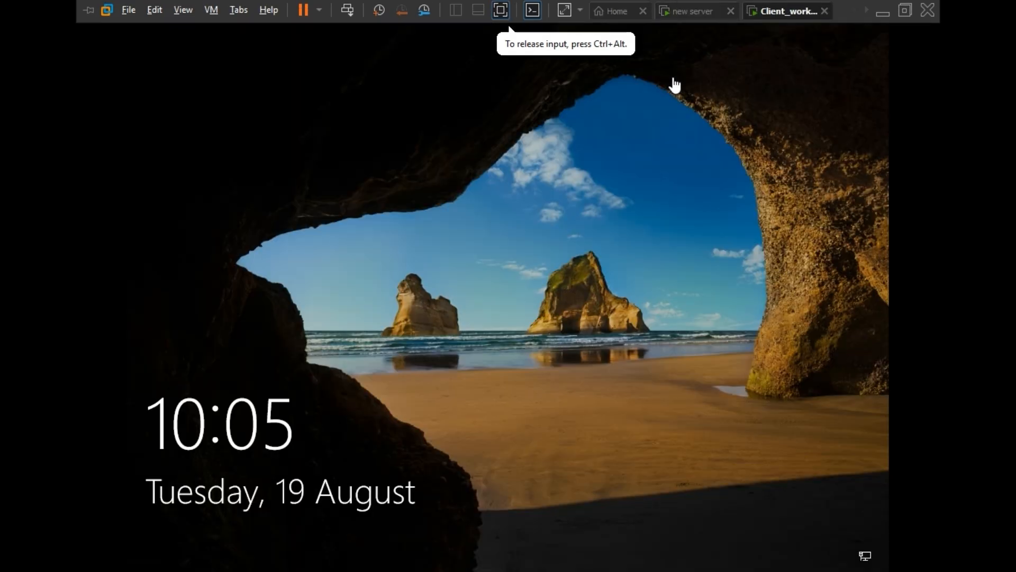
{"action": "left_click", "coordinate": [478, 265]}
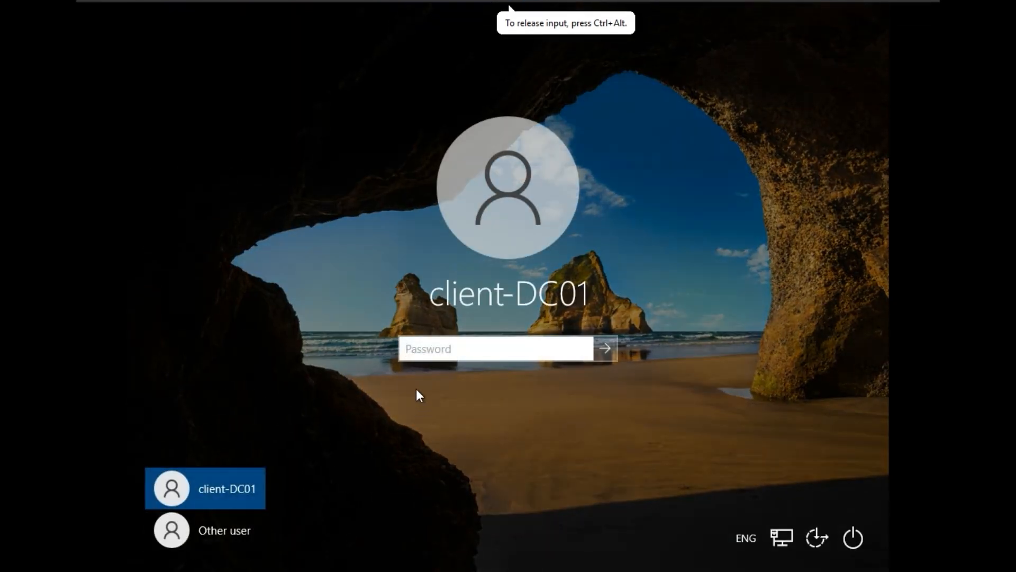
{"action": "left_click", "coordinate": [472, 346]}
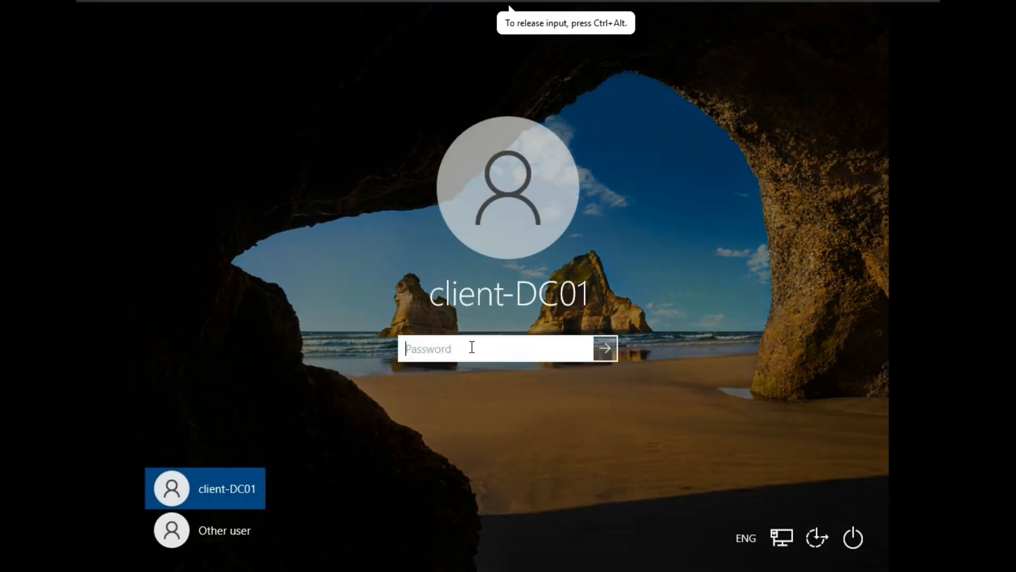
{"action": "left_click", "coordinate": [604, 350]}
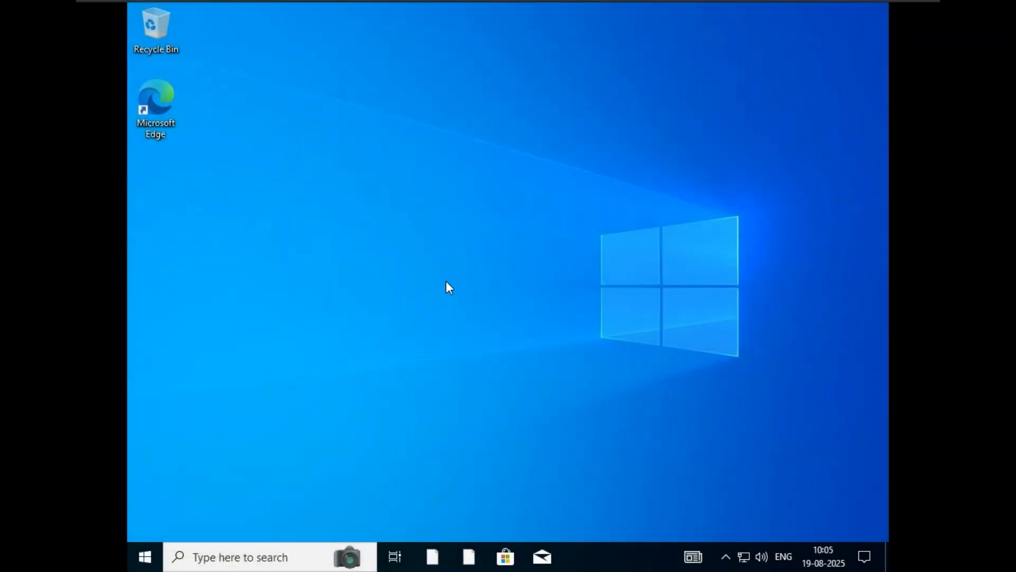
Step: Use the Alt+F4 shutdown dialog to switch user back to the sign-in screen
{"action": "key", "text": "alt+F4"}
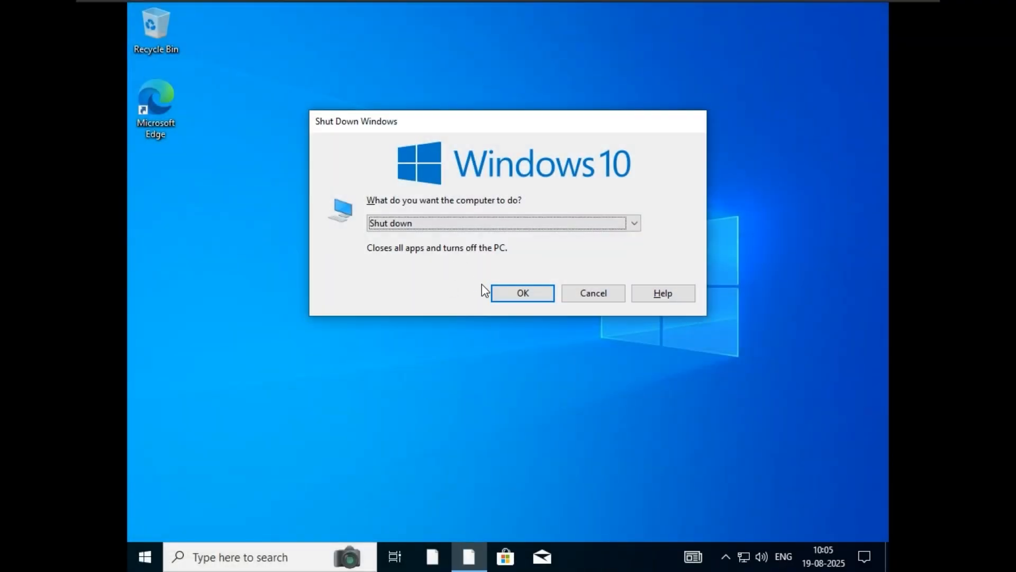
{"action": "left_click", "coordinate": [557, 226]}
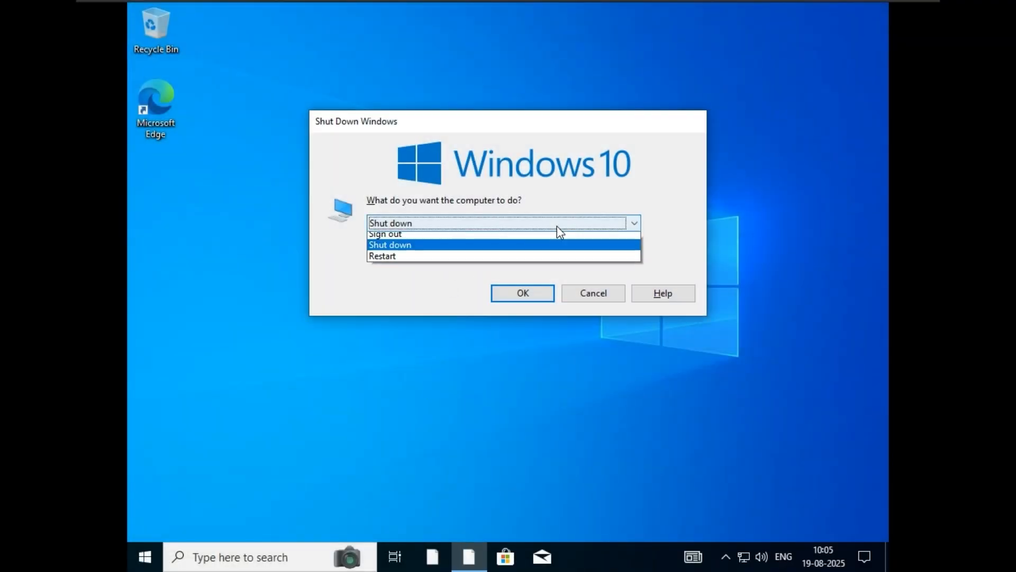
{"action": "left_click", "coordinate": [514, 238]}
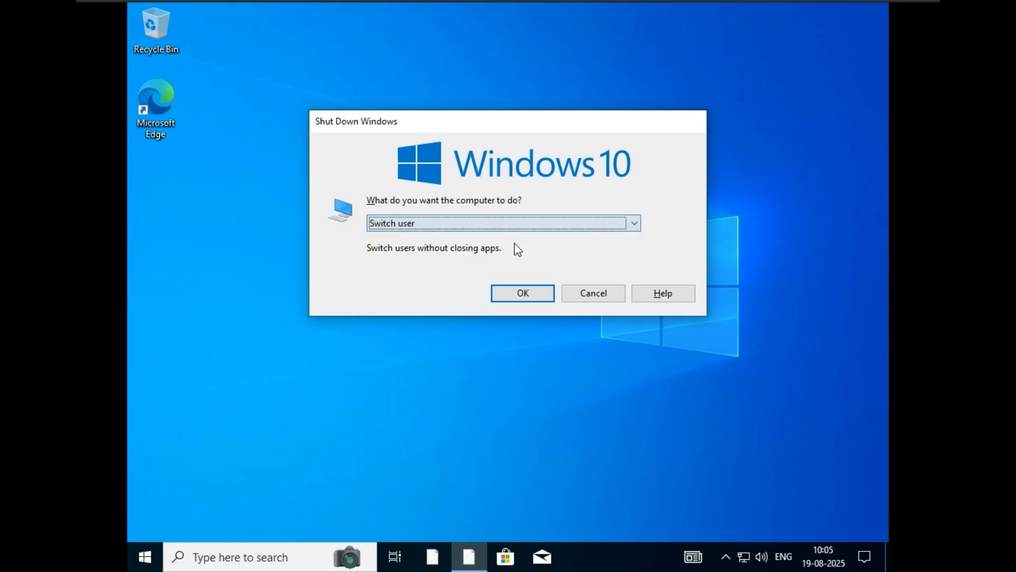
{"action": "left_click", "coordinate": [551, 293]}
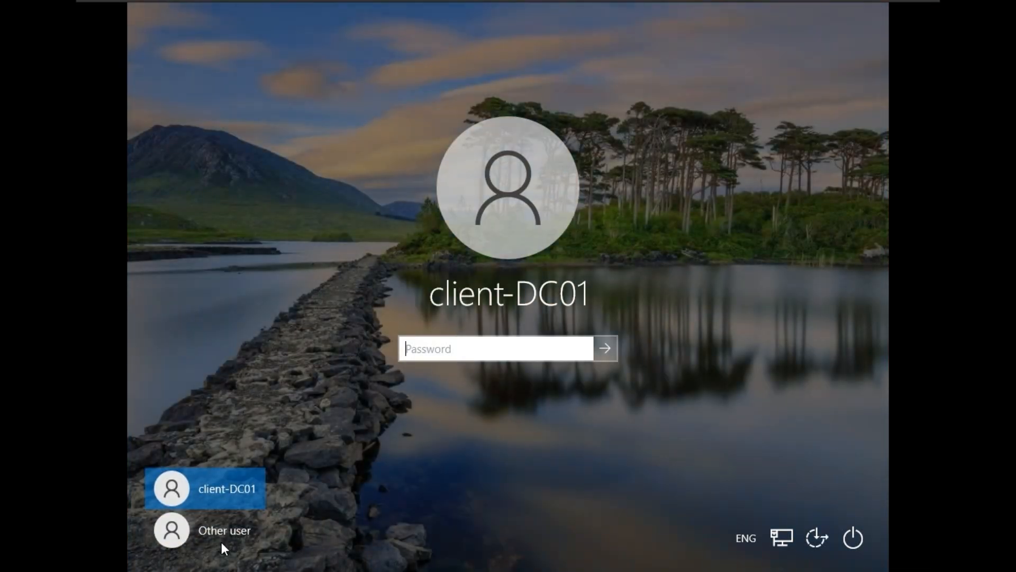
Step: Sign in as Other user 'demo' with its password, checking the account on the server first
{"action": "left_click", "coordinate": [222, 546]}
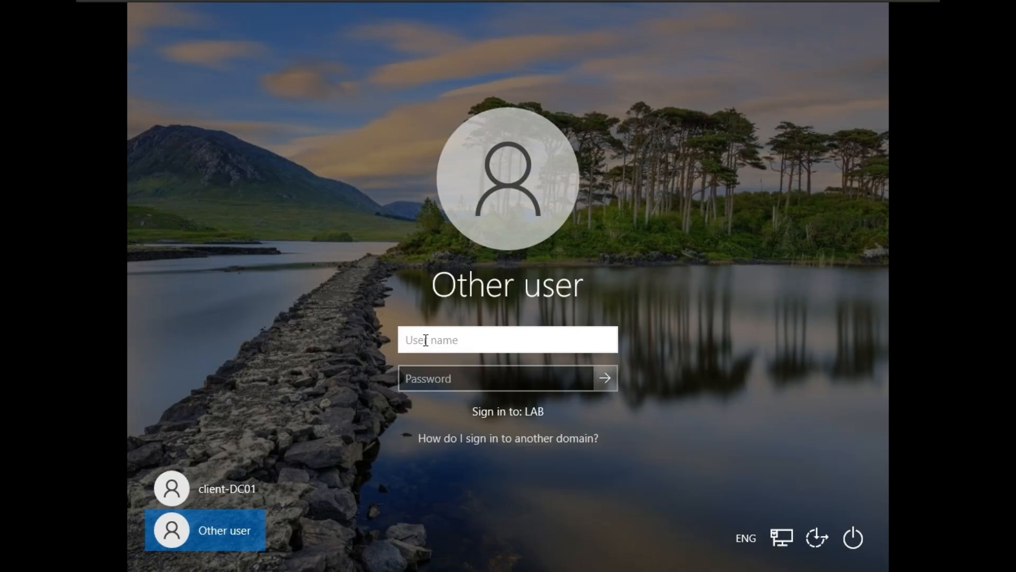
{"action": "type", "text": "demo"}
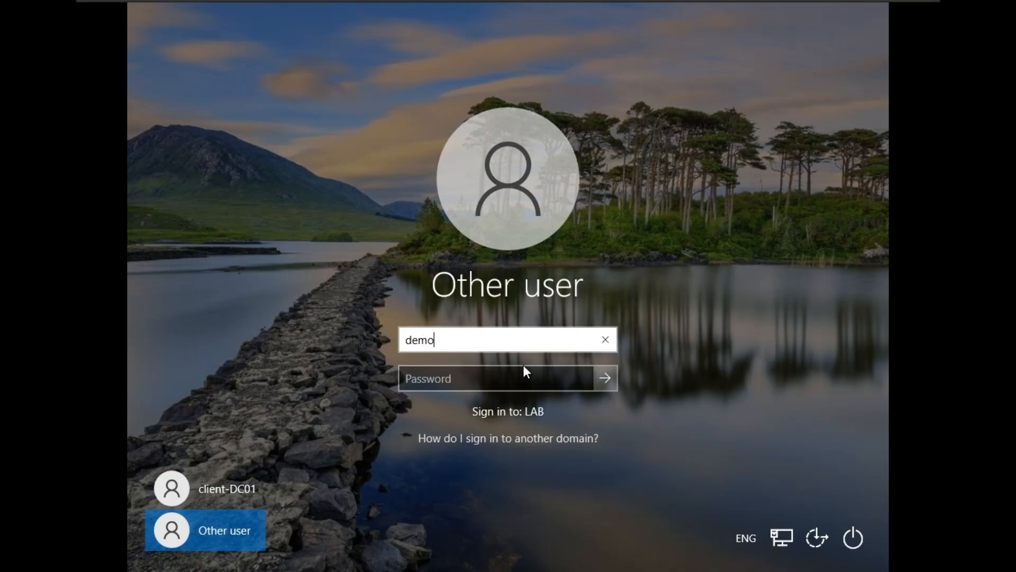
{"action": "left_click", "coordinate": [476, 372]}
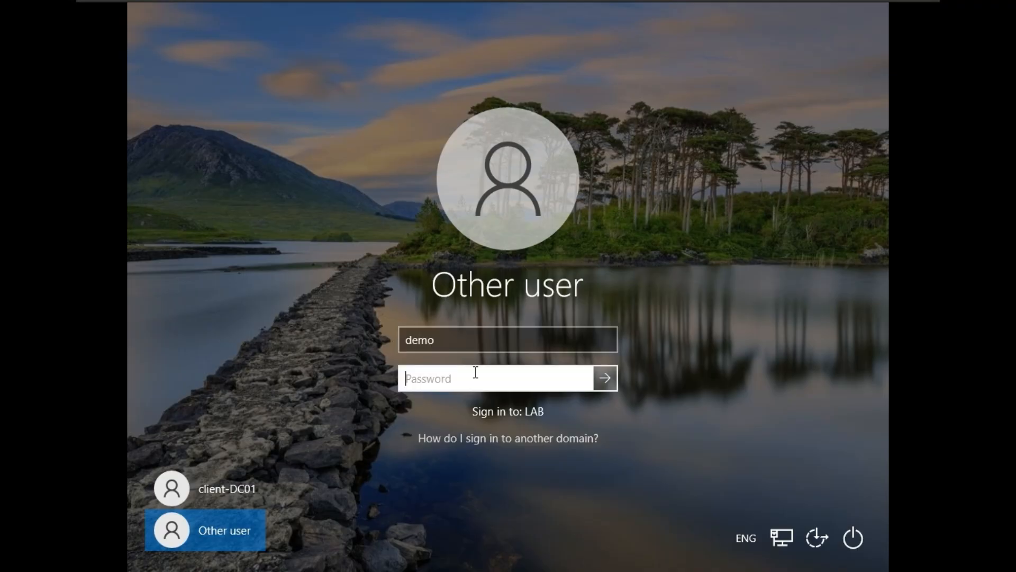
{"action": "type", "text": "••••••••••"}
{"action": "left_click", "coordinate": [583, 378]}
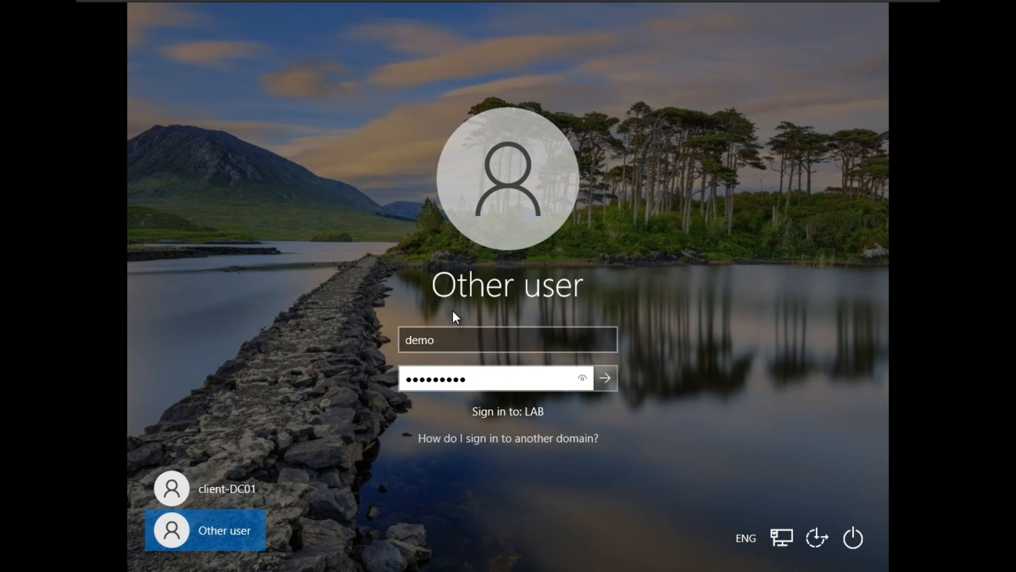
{"action": "left_click", "coordinate": [703, 16]}
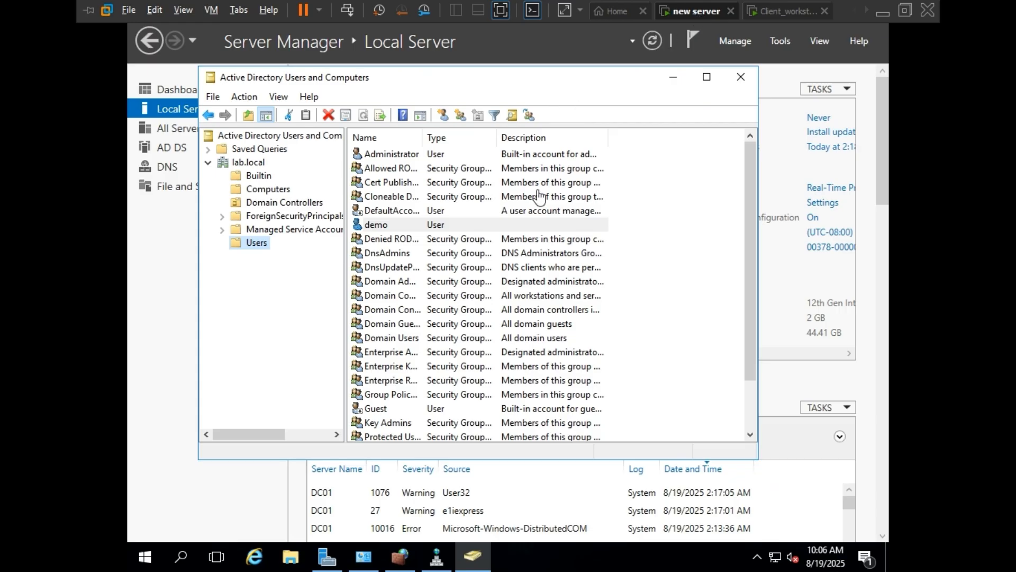
{"action": "left_click", "coordinate": [765, 11]}
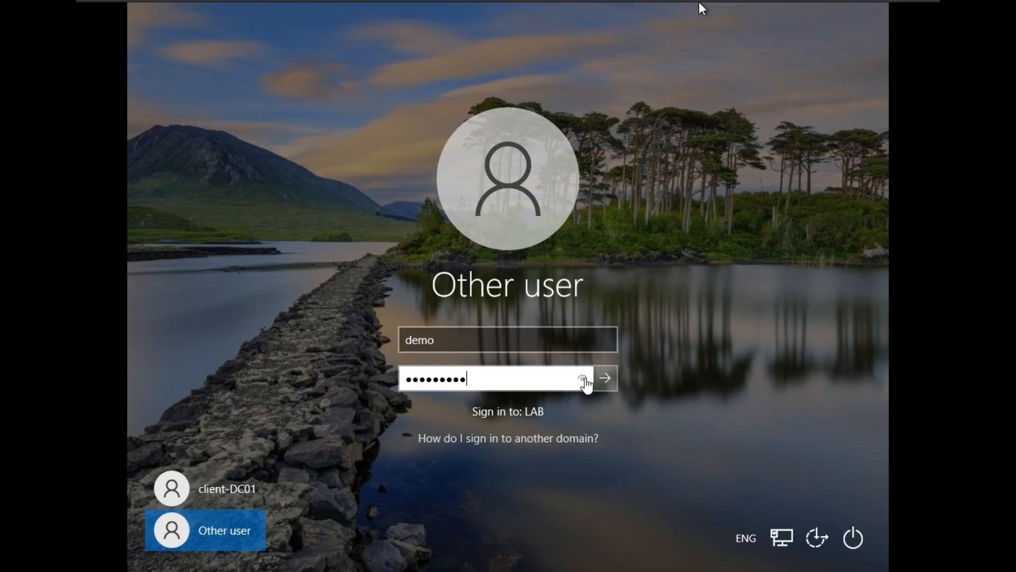
{"action": "left_click", "coordinate": [604, 378]}
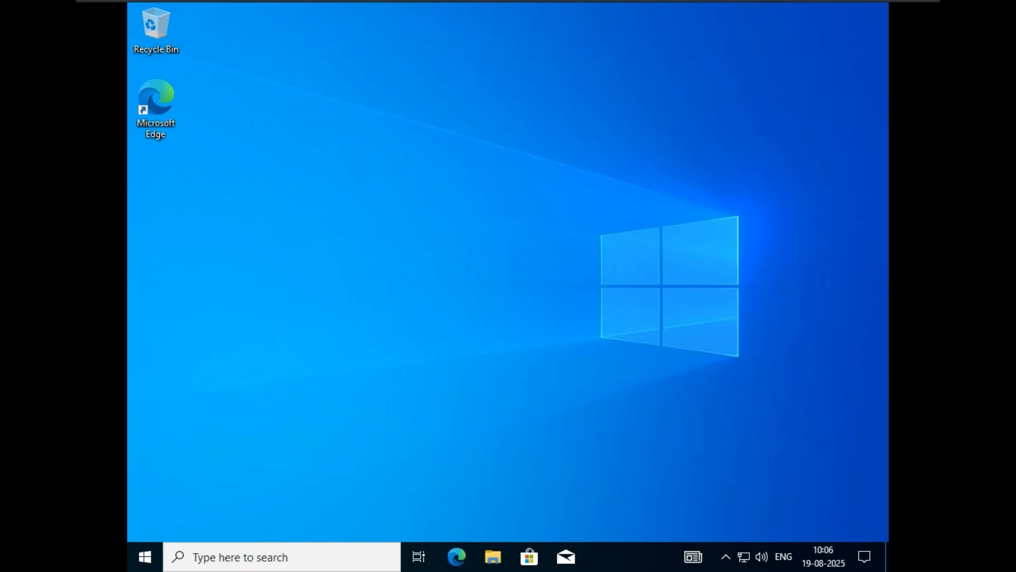
Step: Confirm the client's lab.local network connection and request Ethernet0's Properties from Network Connections
{"action": "left_click", "coordinate": [744, 556]}
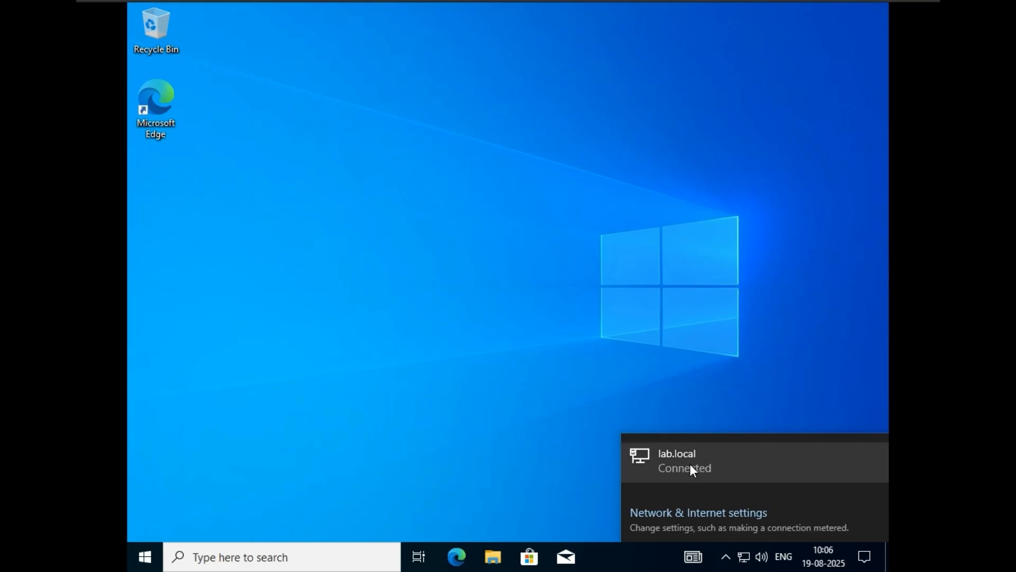
{"action": "left_click", "coordinate": [686, 462]}
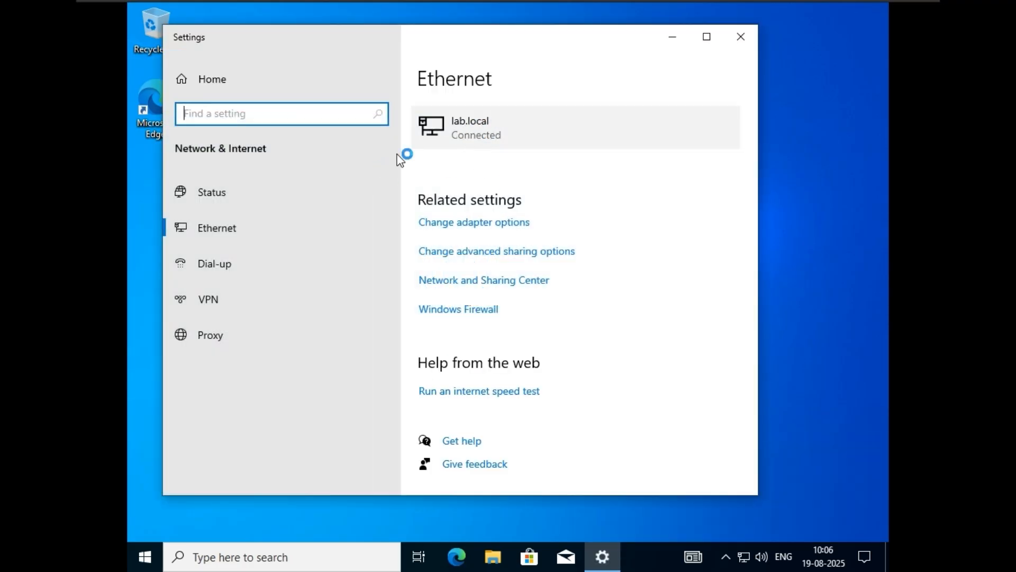
{"action": "left_click", "coordinate": [491, 223]}
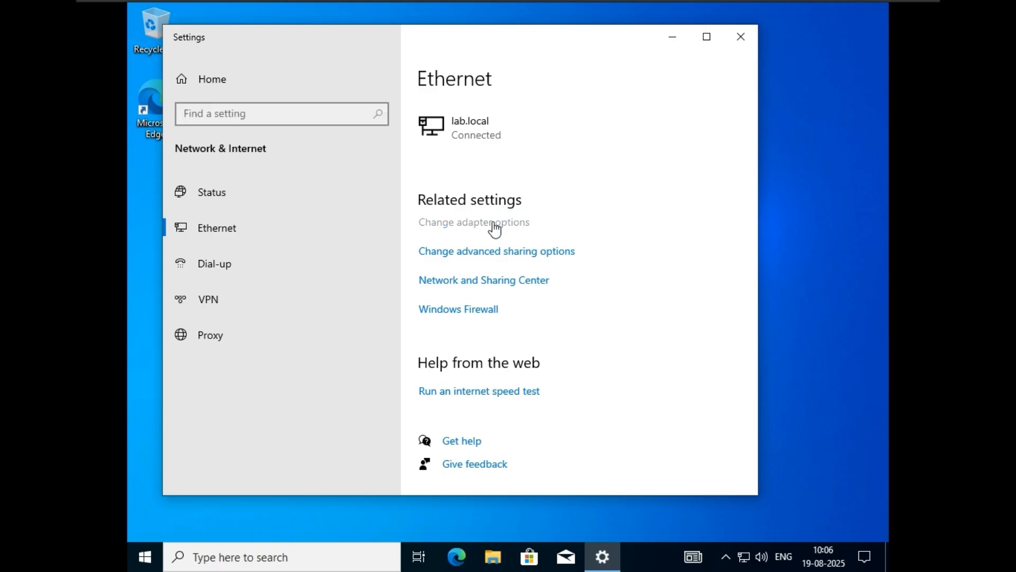
{"action": "left_click", "coordinate": [334, 152]}
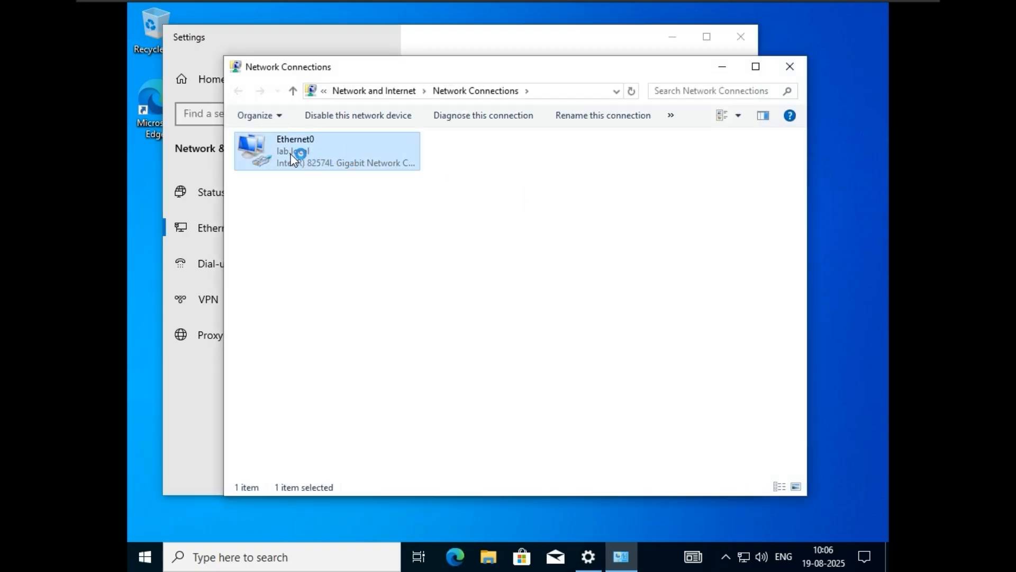
{"action": "right_click", "coordinate": [368, 150]}
{"action": "left_click", "coordinate": [415, 284]}
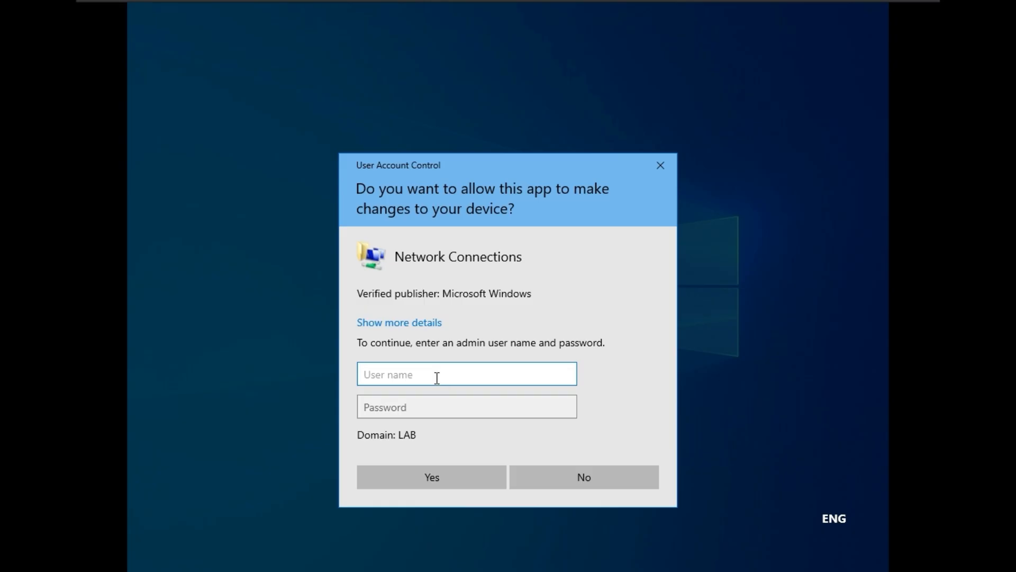
Step: Enter the administrator account name and password in the UAC prompt and approve it
{"action": "type", "text": "administraor"}
{"action": "left_click", "coordinate": [416, 377]}
{"action": "left_click", "coordinate": [436, 407]}
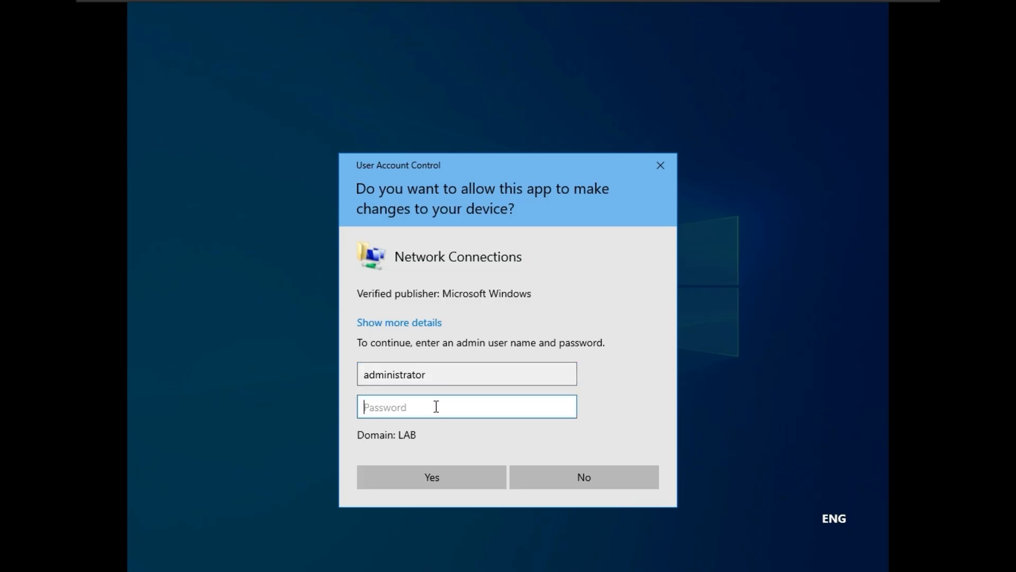
{"action": "type", "text": "••••••••3"}
{"action": "left_click", "coordinate": [566, 406]}
{"action": "left_click", "coordinate": [430, 477]}
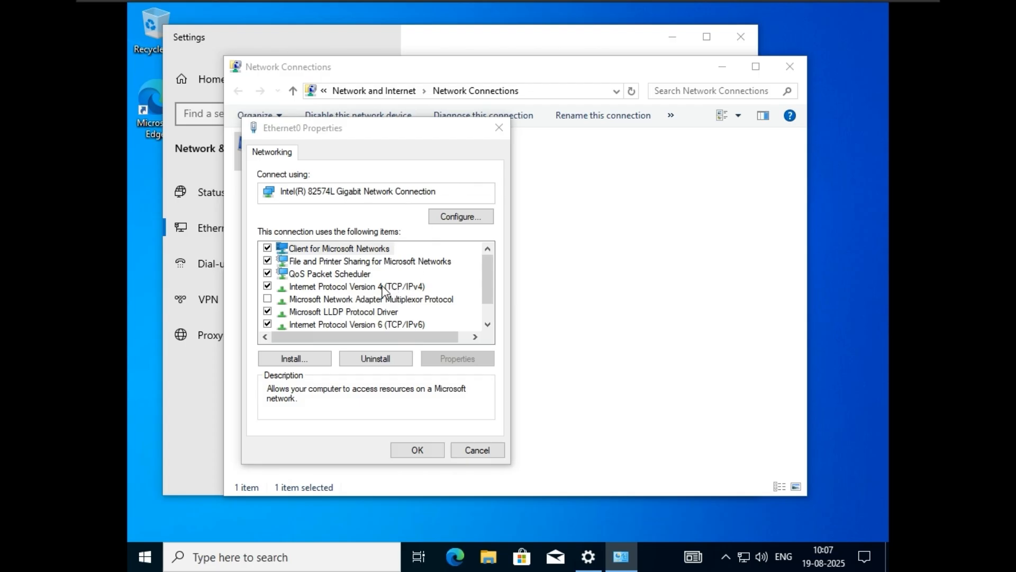
Step: Cancel Ethernet0 Properties without changes and close Network Connections and Settings
{"action": "left_click", "coordinate": [349, 286]}
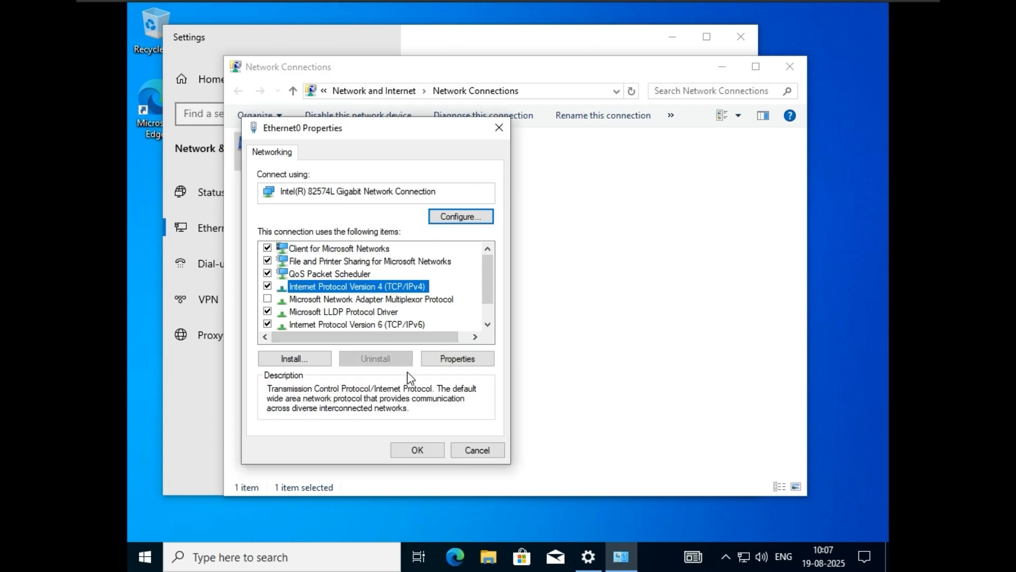
{"action": "left_click", "coordinate": [468, 450]}
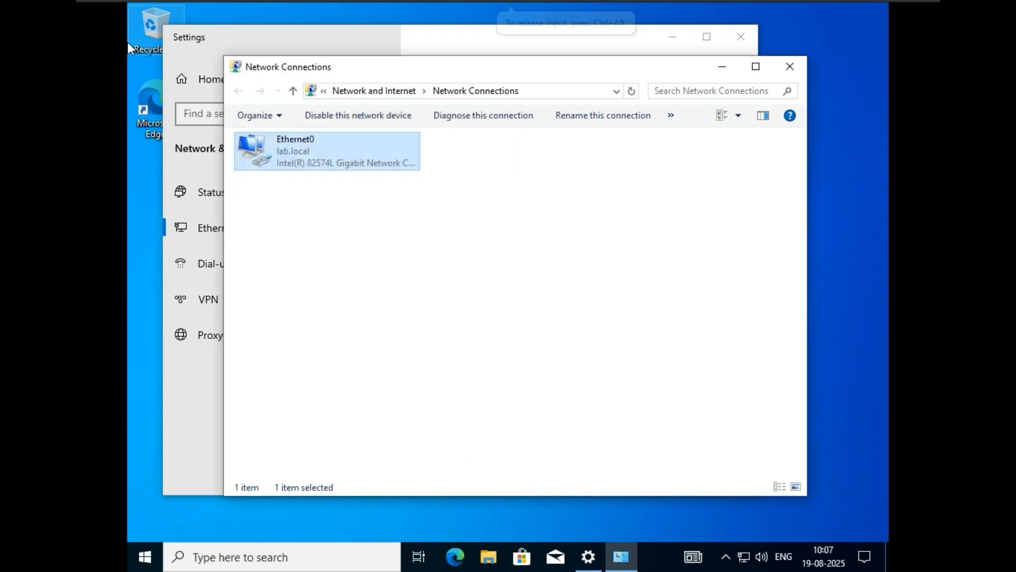
{"action": "left_click", "coordinate": [788, 68]}
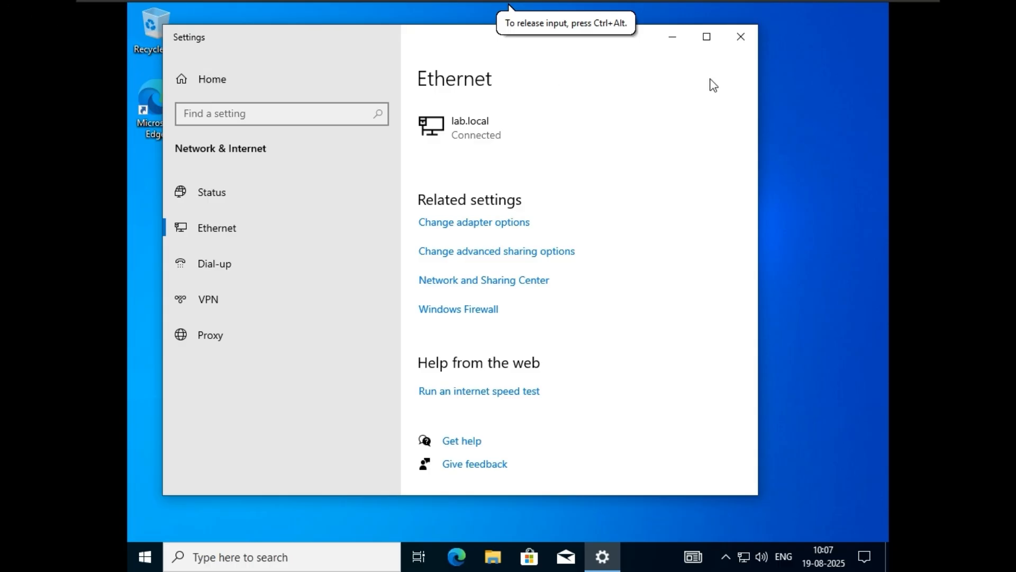
{"action": "left_click", "coordinate": [740, 37]}
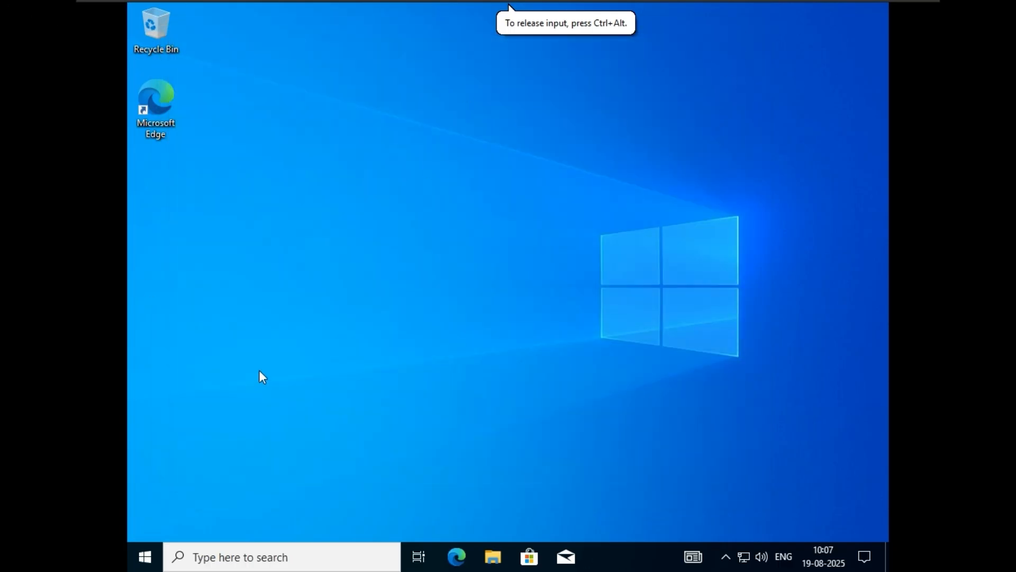
Step: Shut down the client from the Start menu despite another signed-in user
{"action": "left_click", "coordinate": [145, 557]}
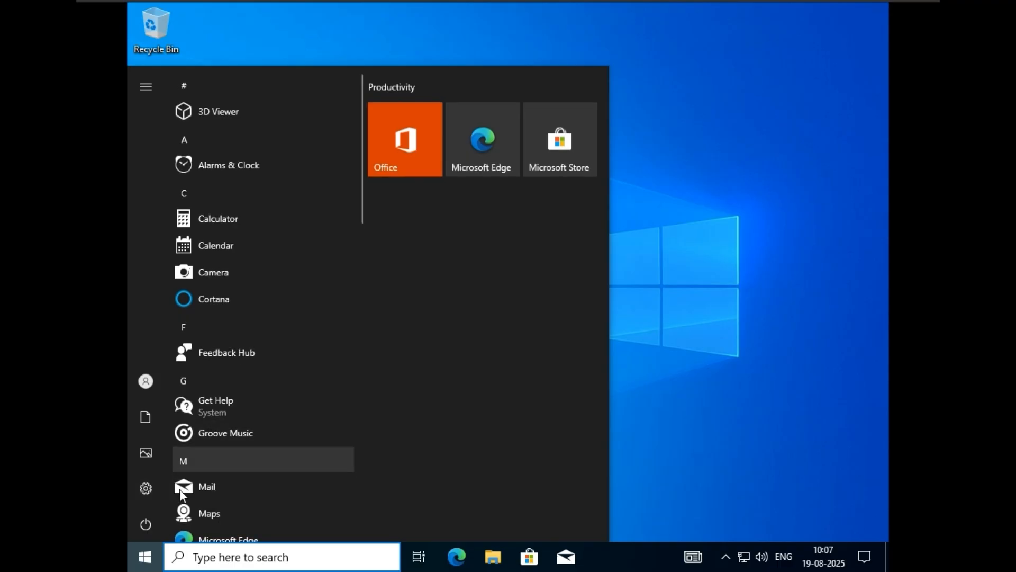
{"action": "left_click", "coordinate": [145, 525]}
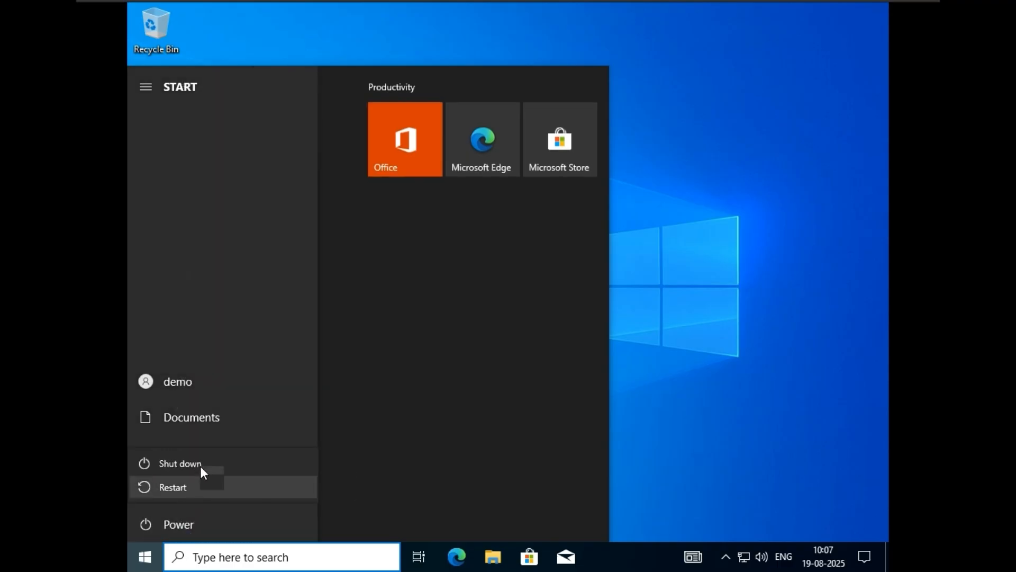
{"action": "left_click", "coordinate": [202, 464]}
{"action": "left_click", "coordinate": [350, 473]}
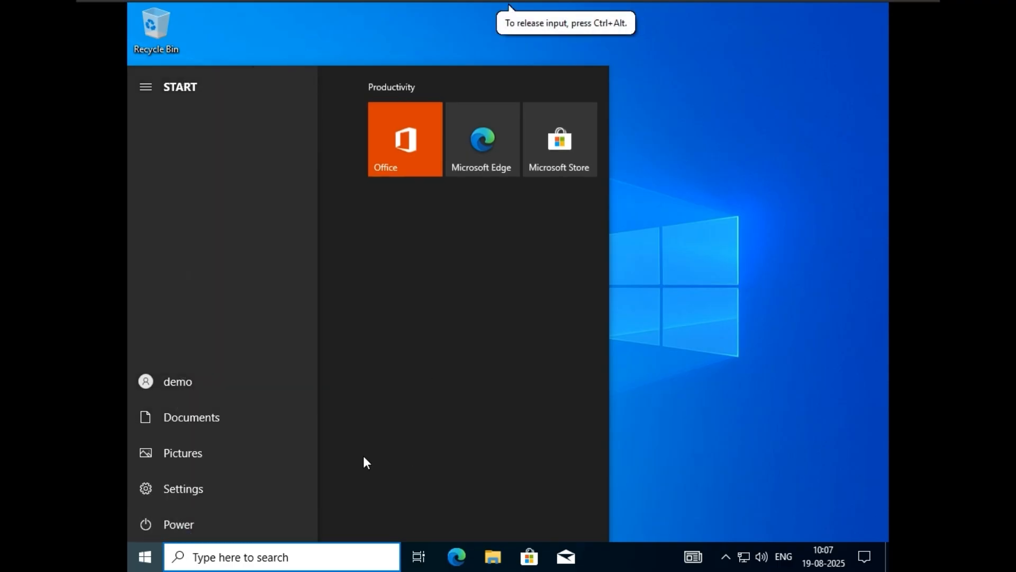